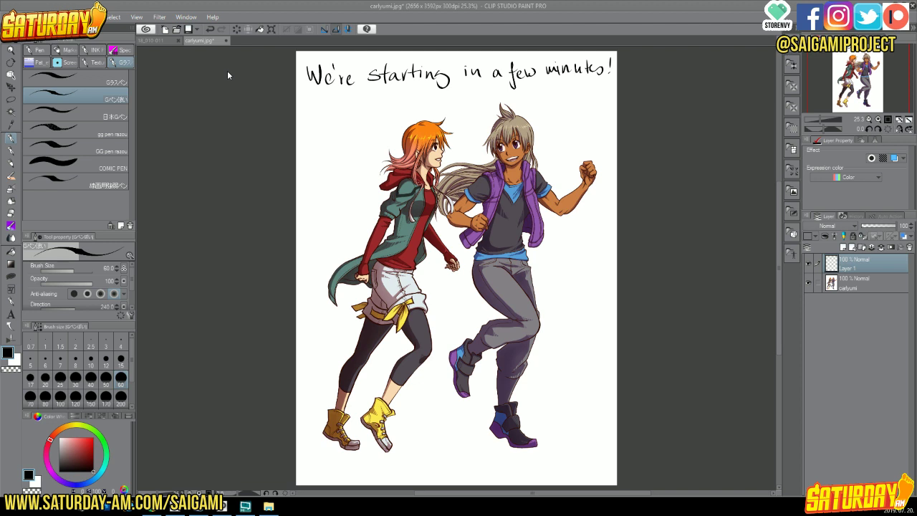
- Close the carlyumi file without saving its changes
left_click(228, 41)
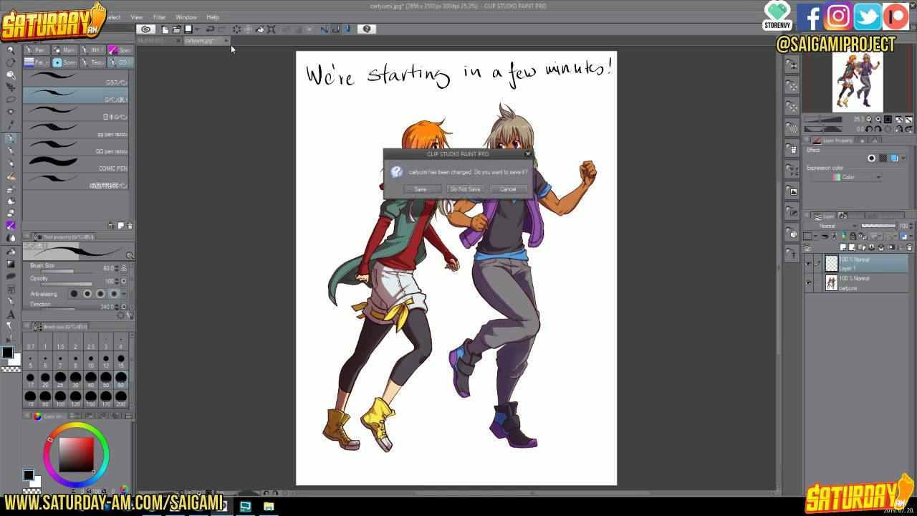
left_click(465, 192)
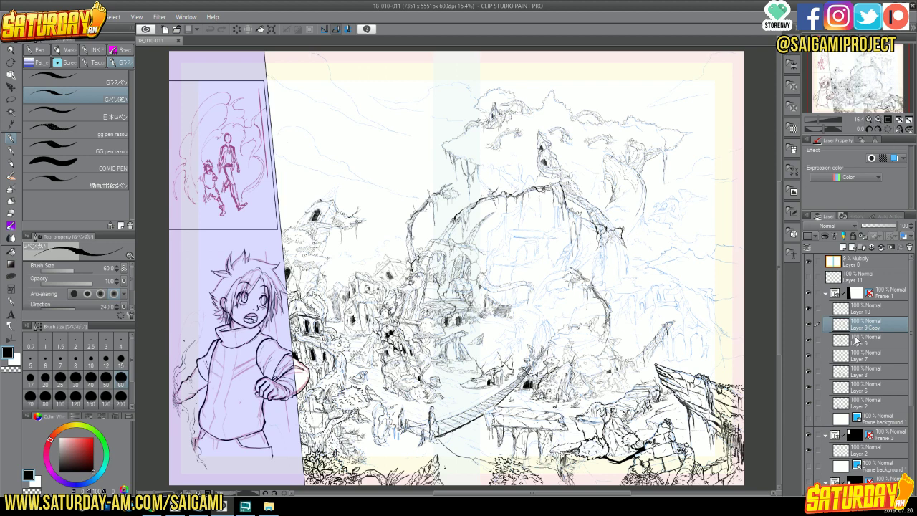
- Hide Layer 9 Copy and show it again to check which lines it holds
left_click(808, 325)
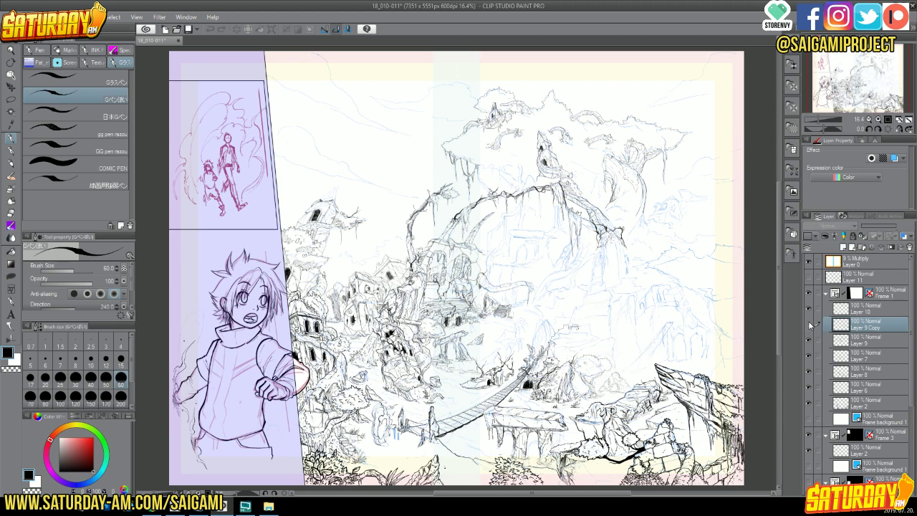
left_click(809, 325)
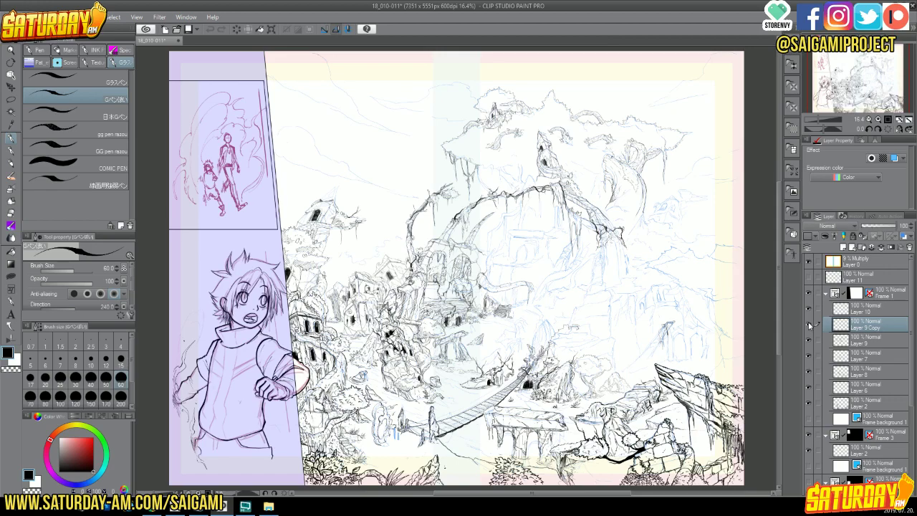
- Set the pen's brush size to 30 and ink leaf edges and shading lines on the curved trunk behind the round tree
left_click(879, 119)
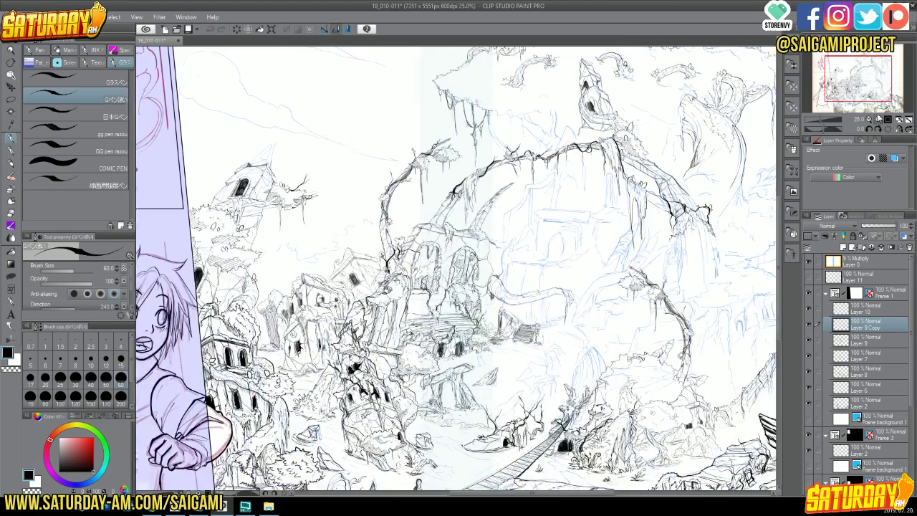
left_click(880, 116)
left_click_drag(864, 82, 886, 91)
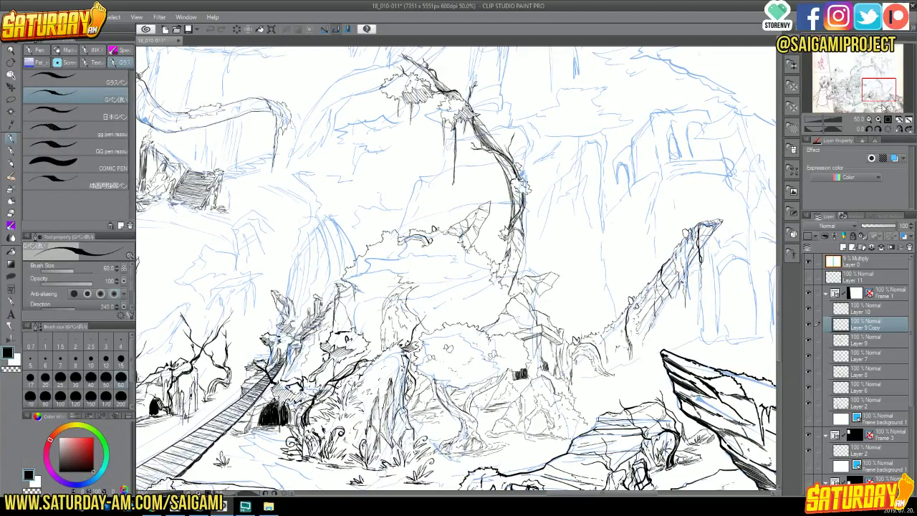
left_click(881, 120)
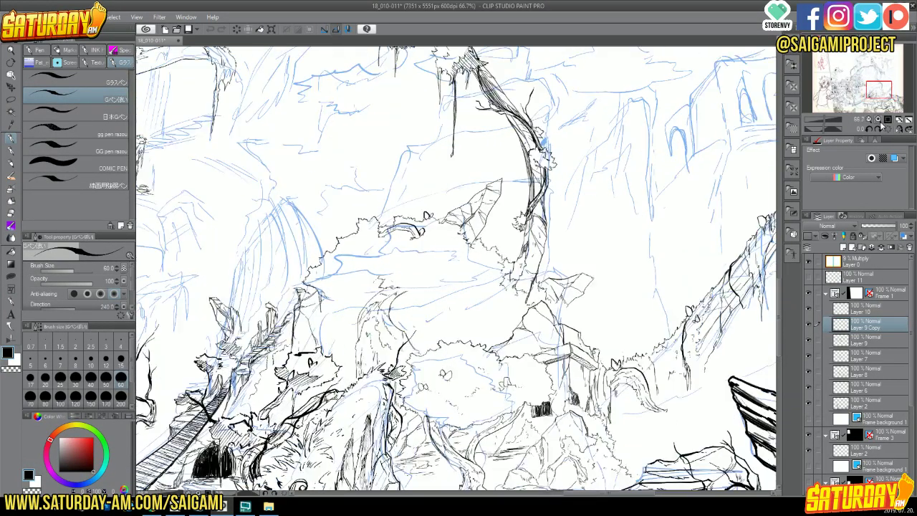
left_click_drag(875, 91, 876, 93)
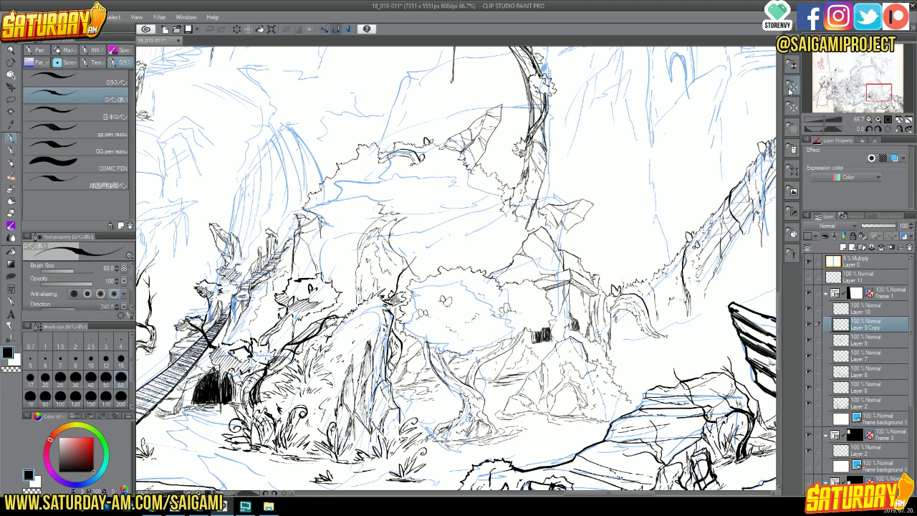
left_click(878, 120)
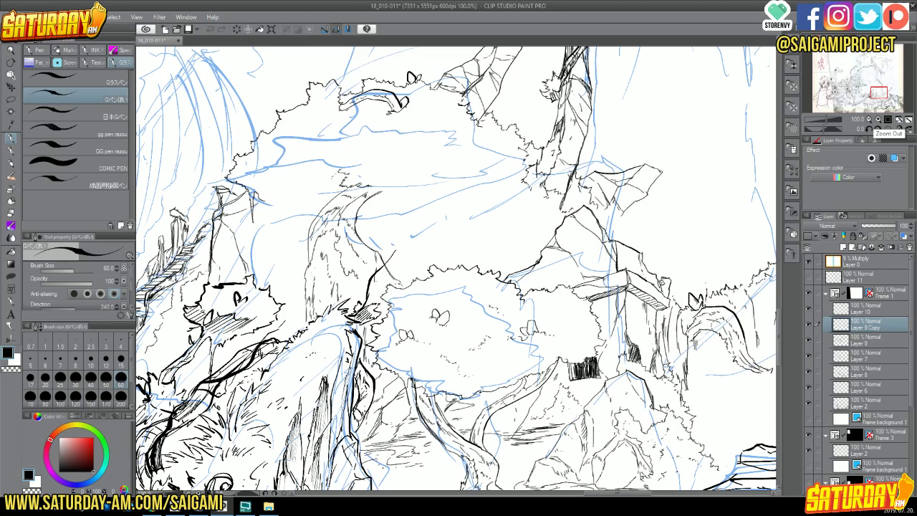
left_click(878, 120)
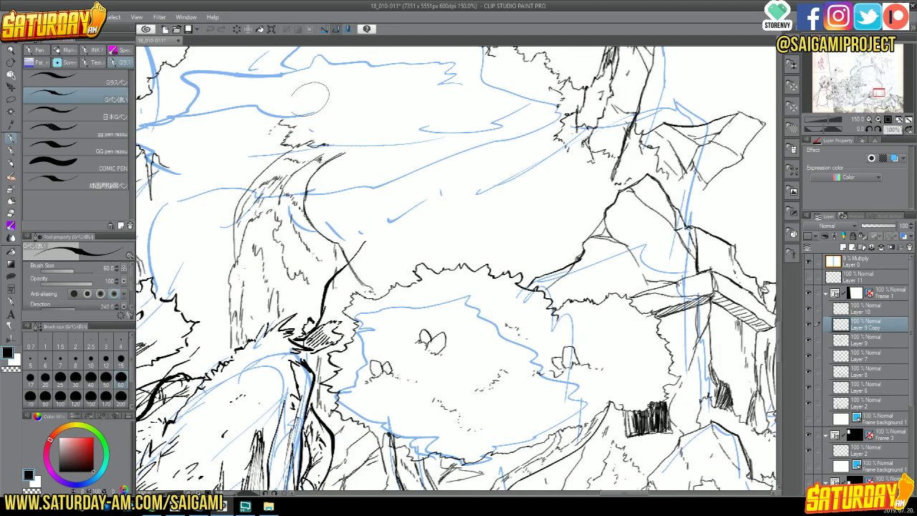
key("bracketleft")
key("bracketleft")
key("bracketleft")
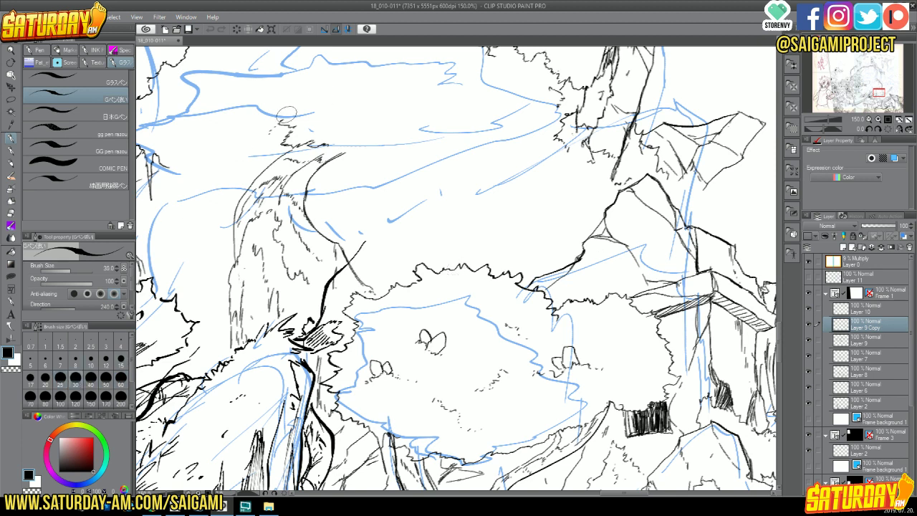
mouse_move(285, 121)
left_mouse_down()
mouse_move(293, 98)
mouse_move(313, 113)
left_mouse_up()
mouse_move(321, 153)
left_mouse_down()
mouse_move(331, 148)
mouse_move(302, 165)
mouse_move(317, 148)
mouse_move(300, 167)
mouse_move(279, 225)
mouse_move(303, 206)
mouse_move(281, 213)
mouse_move(287, 203)
mouse_move(277, 218)
mouse_move(295, 204)
left_mouse_up()
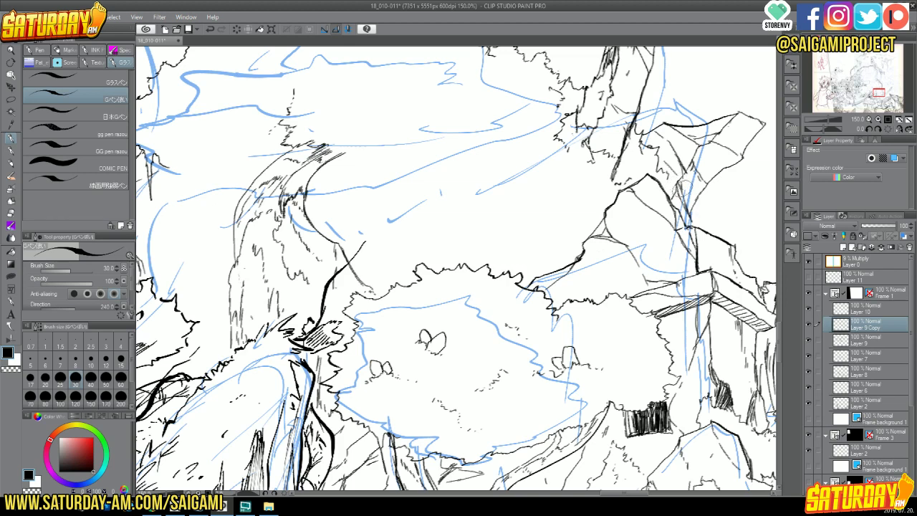
- Ink fine crack and shading lines on the rocky peak between the round tree and the stone ledge
left_click_drag(652, 175, 639, 191)
left_click_drag(876, 91, 879, 88)
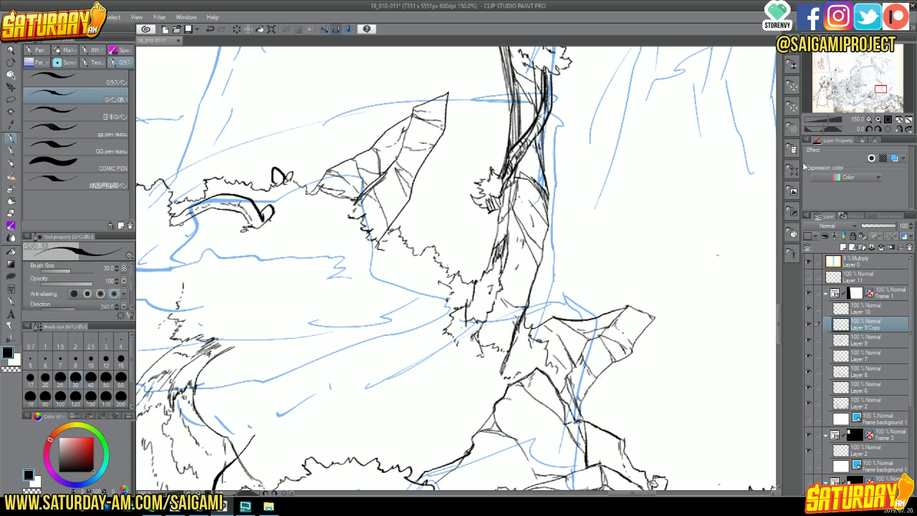
left_click_drag(880, 89, 883, 93)
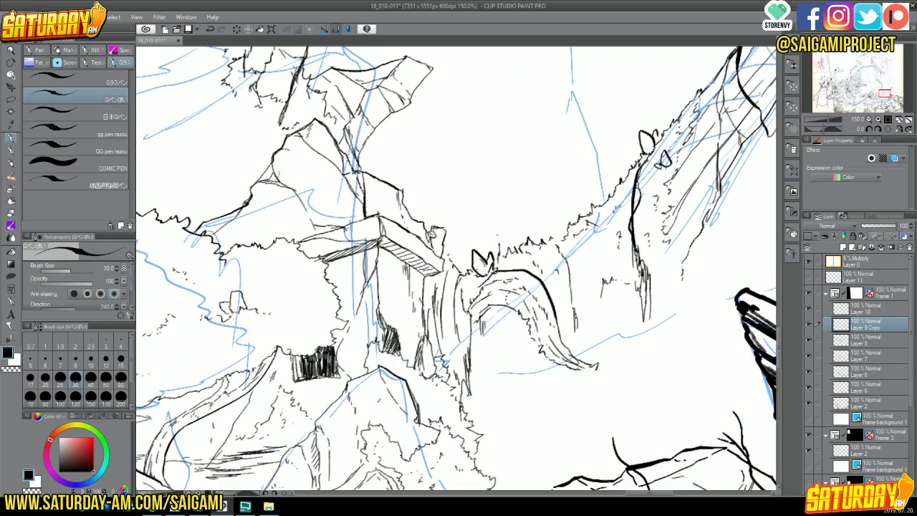
left_click(875, 120)
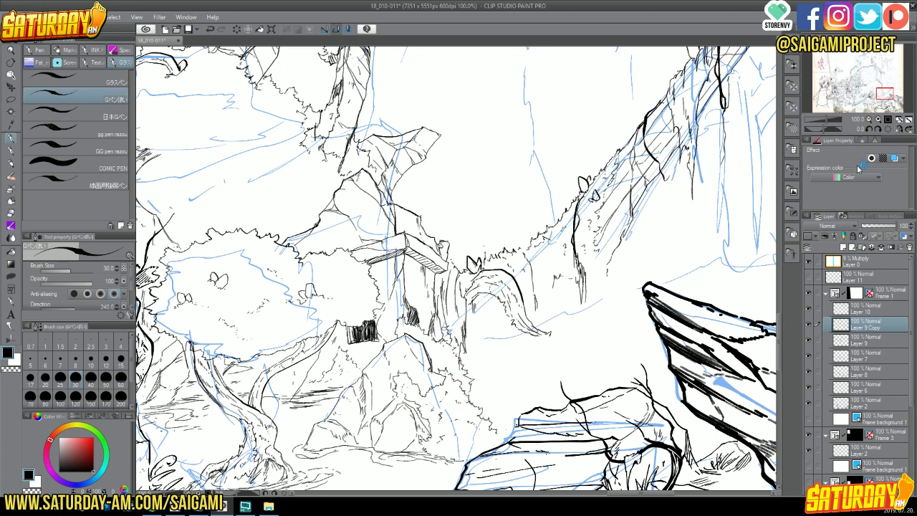
left_click_drag(878, 91, 865, 97)
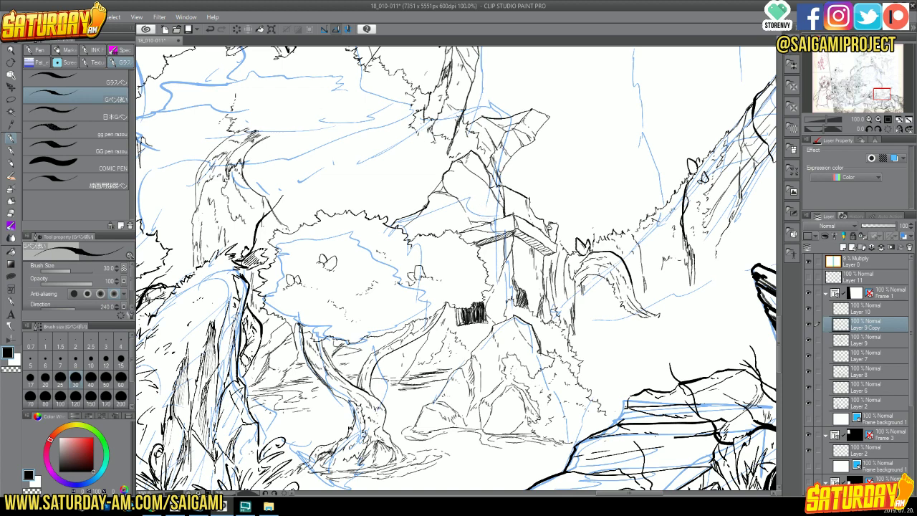
left_click_drag(878, 91, 874, 88)
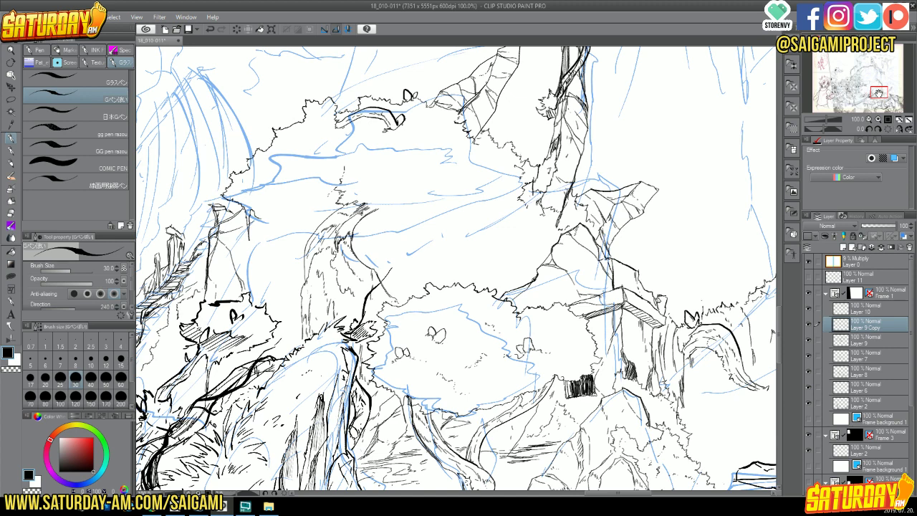
left_click_drag(879, 93, 882, 95)
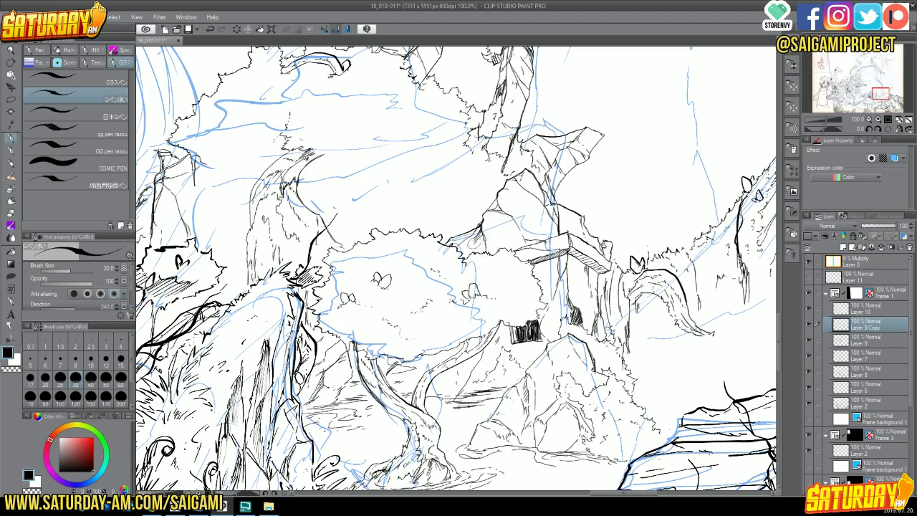
left_click_drag(450, 246, 458, 236)
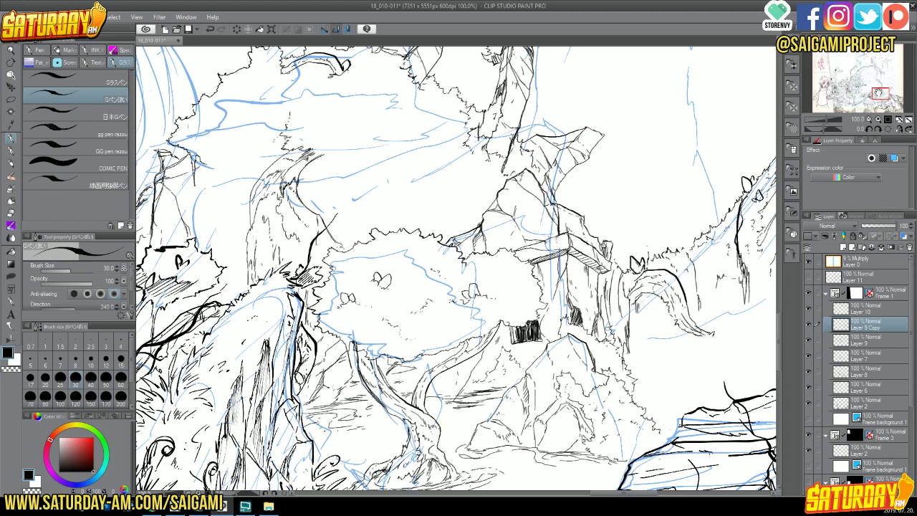
- Add detail lines to the rock mound and curved trunk, and hatch the foliage beside the small dark opening
left_click_drag(878, 92, 877, 95)
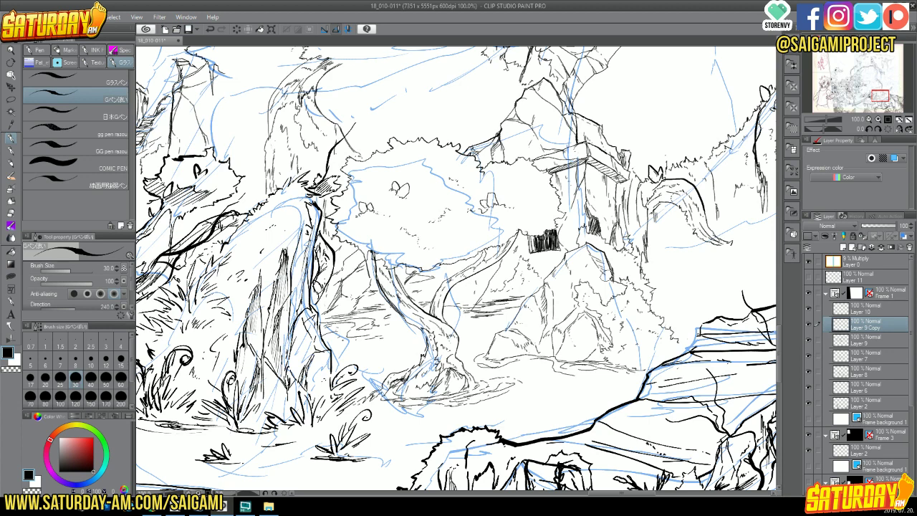
left_click_drag(582, 297, 588, 307)
left_click_drag(329, 66, 343, 67)
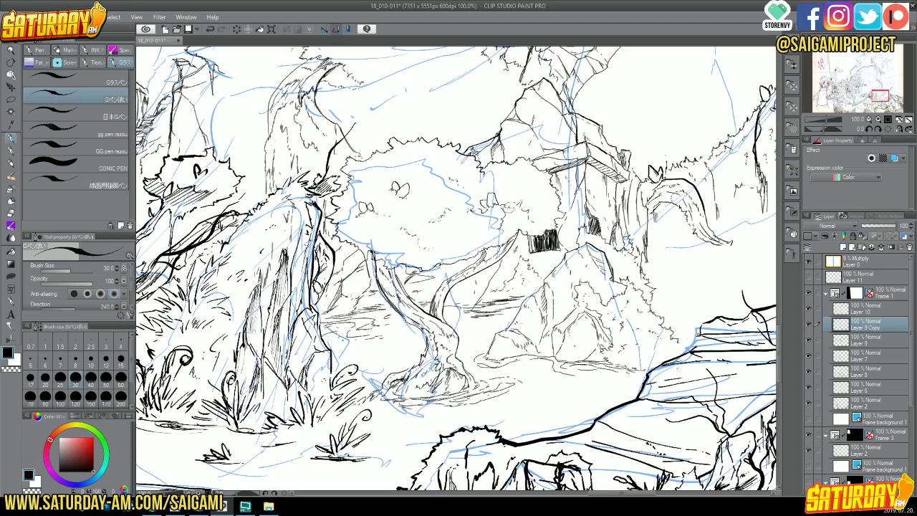
mouse_move(514, 204)
left_mouse_down()
mouse_move(496, 227)
mouse_move(500, 238)
mouse_move(536, 235)
left_mouse_up()
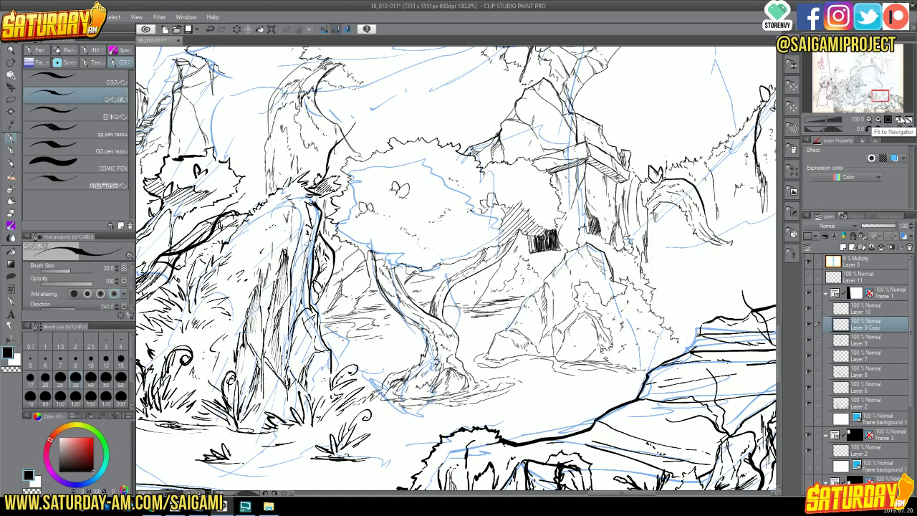
- Shade the lower part of the round tree's canopy with diagonal hatching from the dark opening across to its far edge
left_click(900, 120)
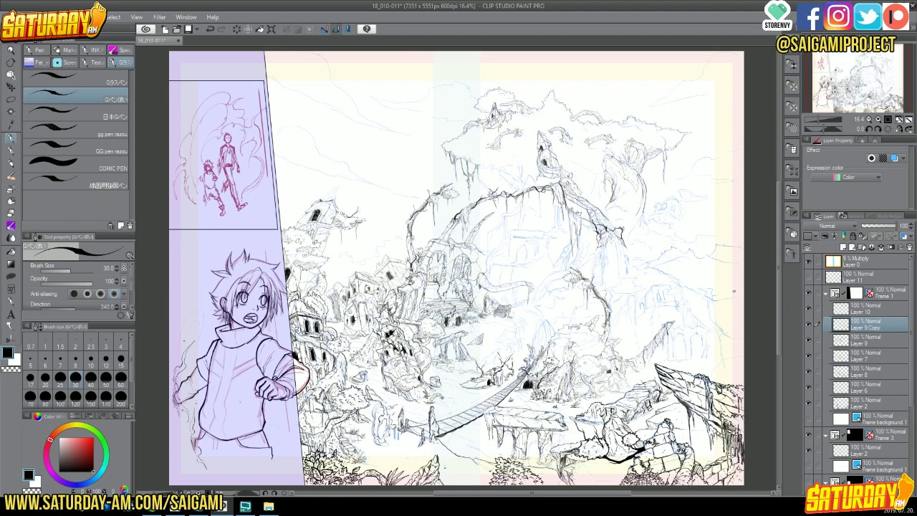
left_click(879, 121)
left_click(880, 122)
left_click(880, 122)
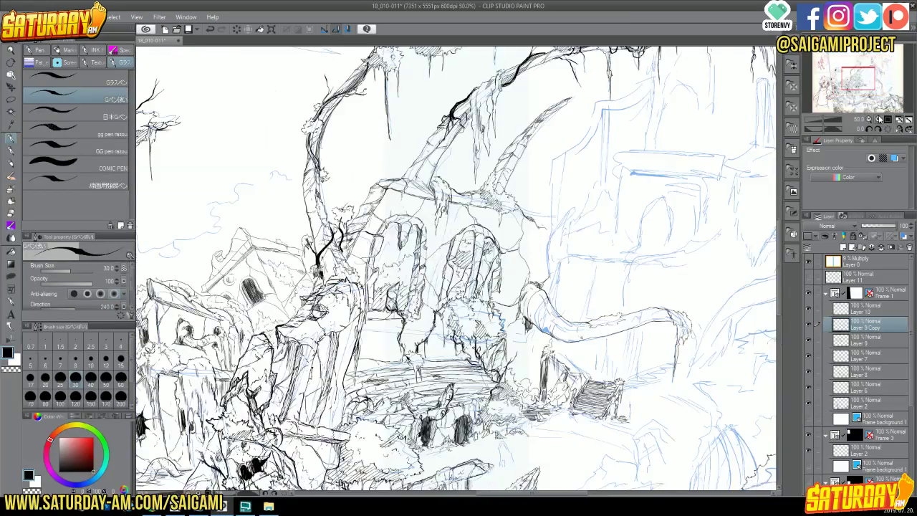
left_click(879, 119)
left_click_drag(860, 79, 879, 94)
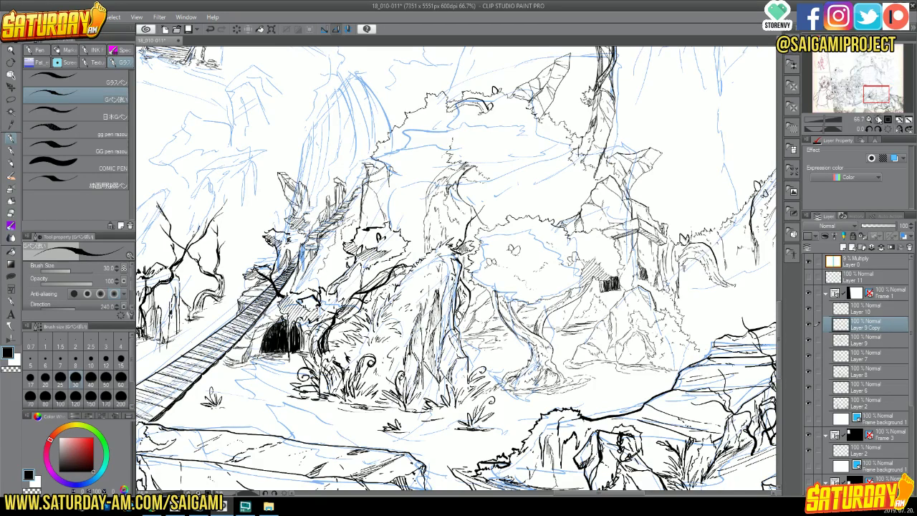
left_click(880, 120)
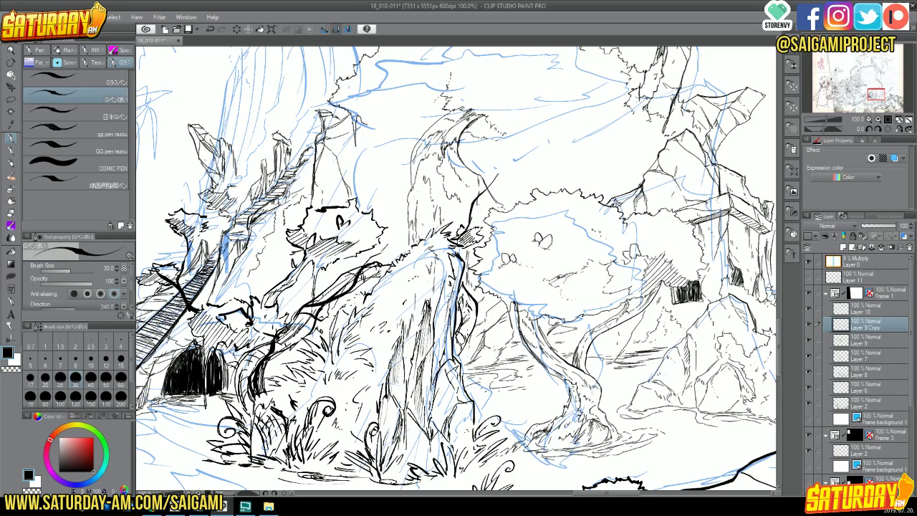
mouse_move(553, 286)
left_mouse_down()
mouse_move(604, 257)
mouse_move(613, 267)
left_mouse_up()
mouse_move(556, 310)
left_mouse_down()
mouse_move(618, 271)
mouse_move(629, 290)
left_mouse_up()
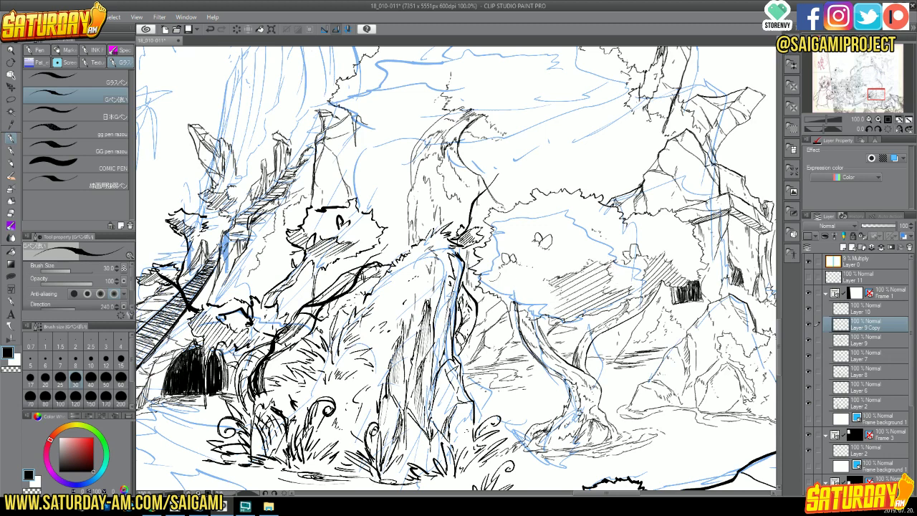
mouse_move(509, 271)
left_mouse_down()
mouse_move(529, 285)
mouse_move(501, 268)
mouse_move(563, 286)
left_mouse_up()
mouse_move(523, 320)
left_mouse_down()
mouse_move(561, 301)
mouse_move(554, 312)
left_mouse_up()
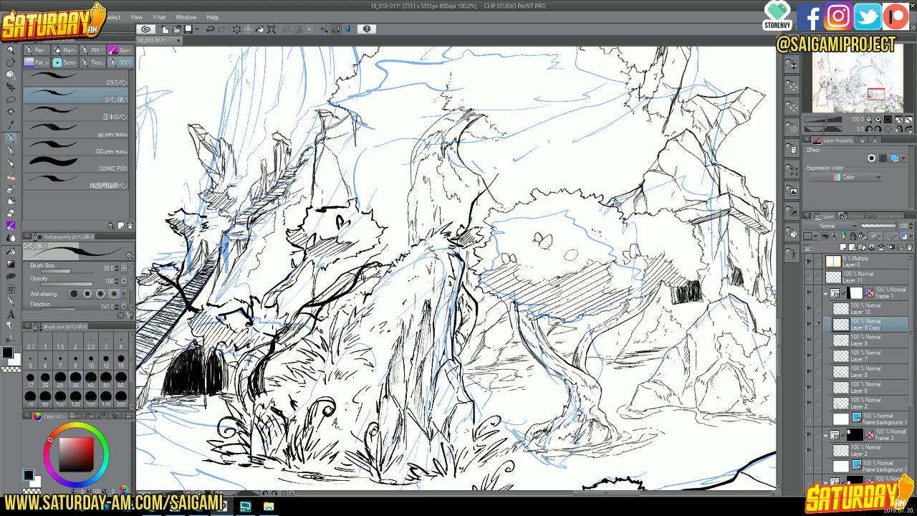
- Hatch the foliage atop the curved trunk and ink strokes in the large bush beneath its small arched branch
mouse_move(475, 129)
left_mouse_down()
mouse_move(491, 113)
mouse_move(499, 119)
left_mouse_up()
left_click_drag(869, 98, 842, 98)
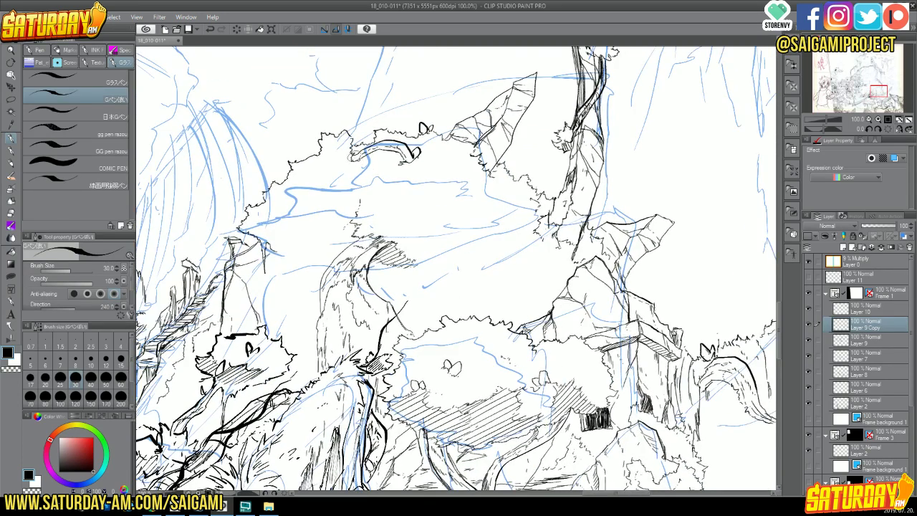
mouse_move(346, 170)
left_mouse_down()
mouse_move(388, 142)
mouse_move(407, 150)
left_mouse_up()
- Add ink lines around the small arch beside the stone house and hatch the base of the sloping overgrown ruin
left_click(876, 91)
left_click_drag(876, 91, 879, 93)
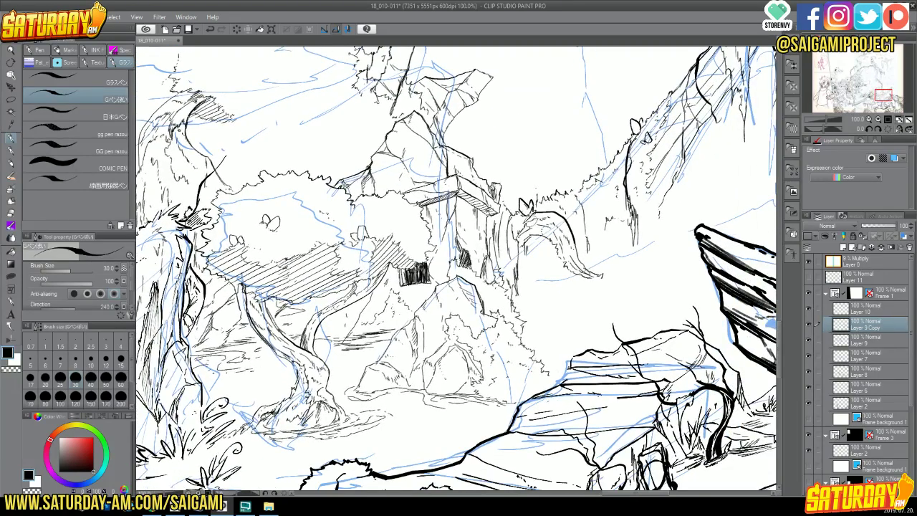
mouse_move(526, 230)
left_mouse_down()
mouse_move(520, 242)
mouse_move(521, 221)
mouse_move(495, 212)
mouse_move(502, 267)
left_mouse_up()
left_click(884, 91)
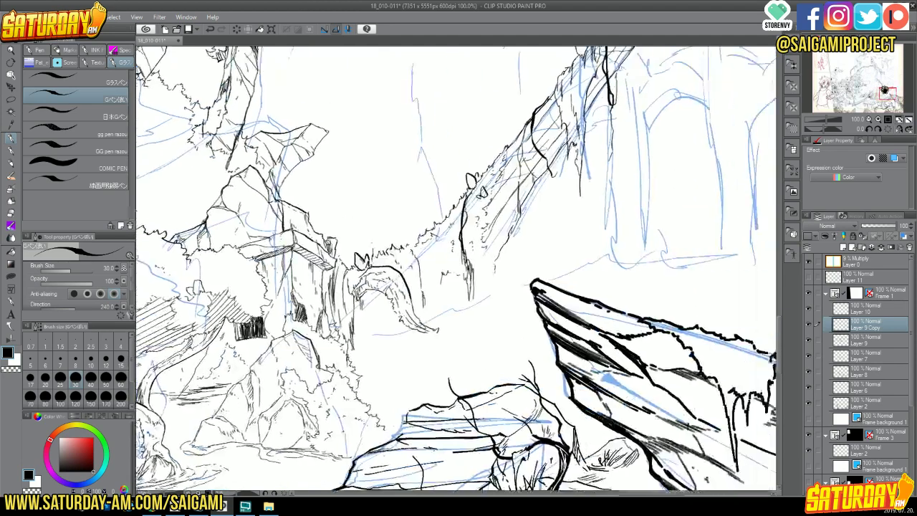
left_click_drag(885, 91, 889, 92)
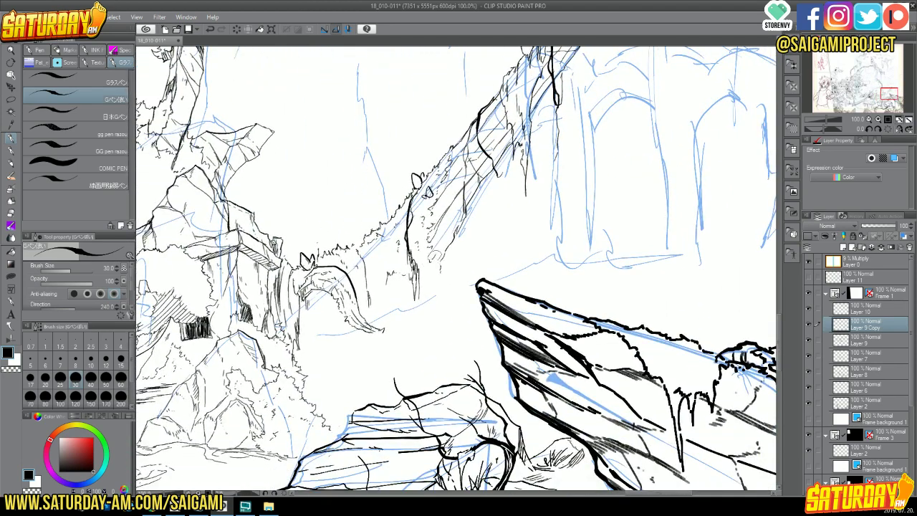
mouse_move(429, 251)
left_mouse_down()
mouse_move(438, 271)
mouse_move(428, 241)
mouse_move(435, 228)
left_mouse_up()
left_click_drag(433, 270, 453, 281)
mouse_move(356, 227)
left_mouse_down()
mouse_move(361, 237)
mouse_move(348, 244)
left_mouse_up()
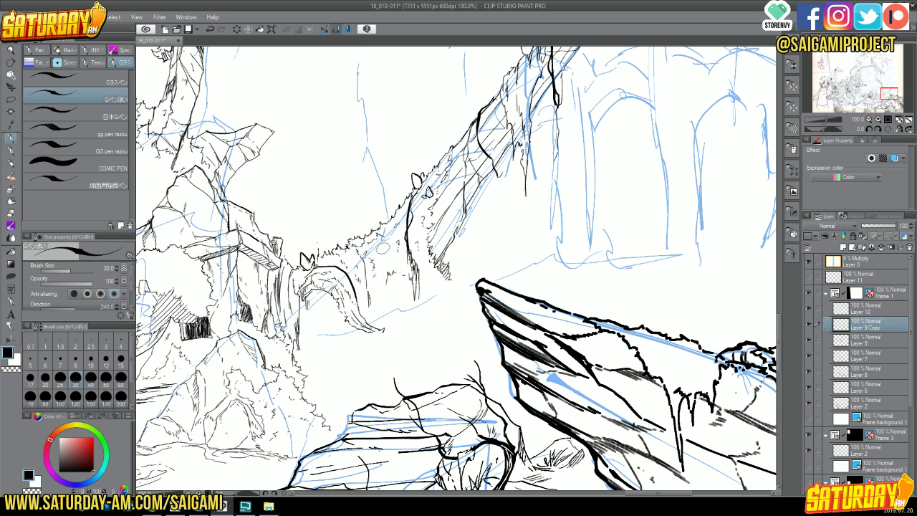
- Ink small grass tufts around the small arch's foot and extend the ground foliage toward the tip of the foreground cliff
mouse_move(379, 332)
left_mouse_down()
mouse_move(360, 330)
mouse_move(375, 335)
mouse_move(387, 318)
left_mouse_up()
left_click_drag(328, 310, 337, 313)
mouse_move(445, 275)
left_mouse_down()
mouse_move(458, 265)
mouse_move(473, 278)
left_mouse_up()
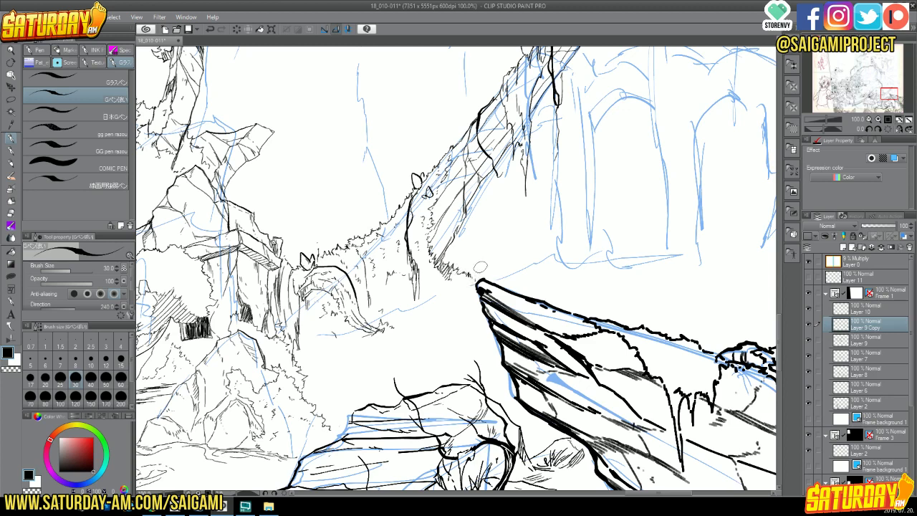
- Hatch the underside of the sloping overgrown ruin, from its base up to the hanging vines
left_click_drag(451, 222, 431, 262)
left_click_drag(447, 227, 429, 266)
mouse_move(452, 195)
left_mouse_down()
mouse_move(437, 212)
mouse_move(448, 219)
left_mouse_up()
mouse_move(533, 114)
left_mouse_down()
mouse_move(530, 125)
mouse_move(533, 113)
left_mouse_up()
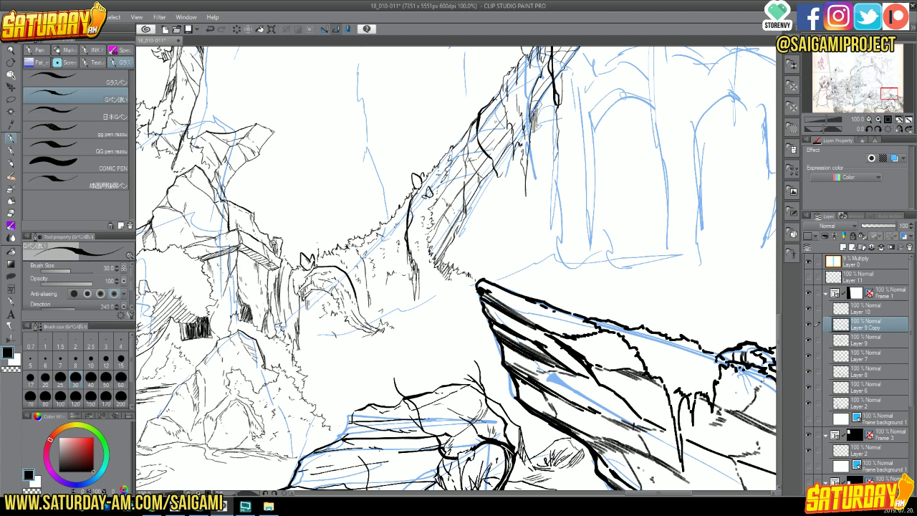
- Add hatching and stone lines to the upper part and broken tip of the sloping ruin, and ink grass at its foot
left_click_drag(537, 109, 533, 135)
left_click_drag(528, 114, 477, 185)
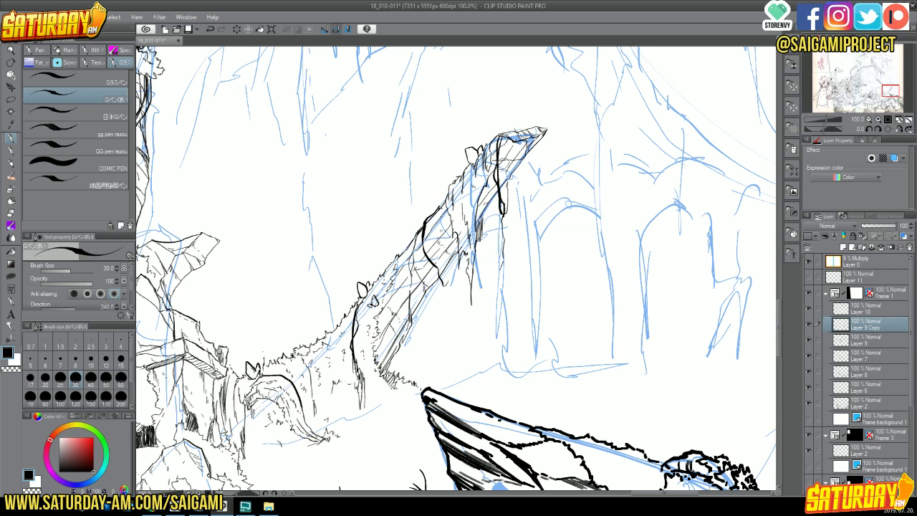
left_click_drag(501, 155, 517, 144)
left_click_drag(886, 92, 888, 95)
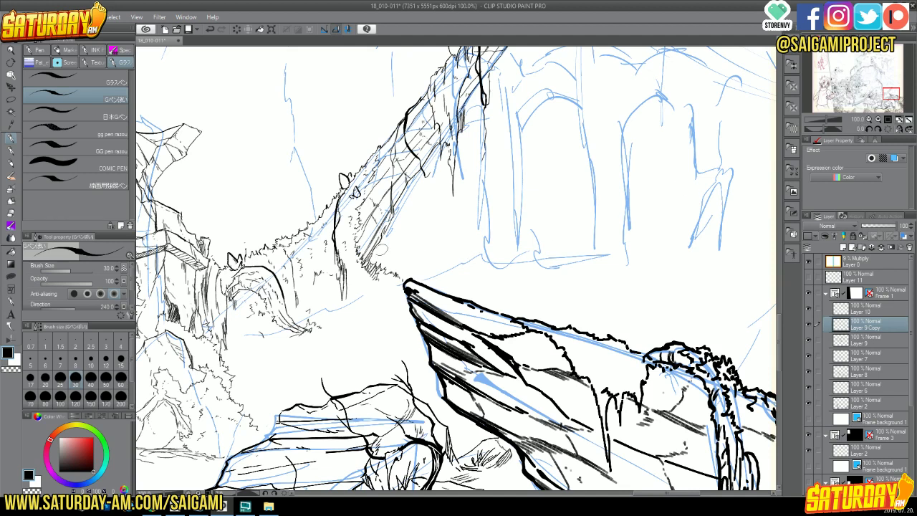
left_click_drag(382, 254, 414, 263)
- On Layer 9, ink the first arch of the ruined arcade and the rectangular capital between the two arches
mouse_move(884, 90)
left_mouse_down()
mouse_move(893, 93)
mouse_move(891, 80)
mouse_move(896, 88)
left_mouse_up()
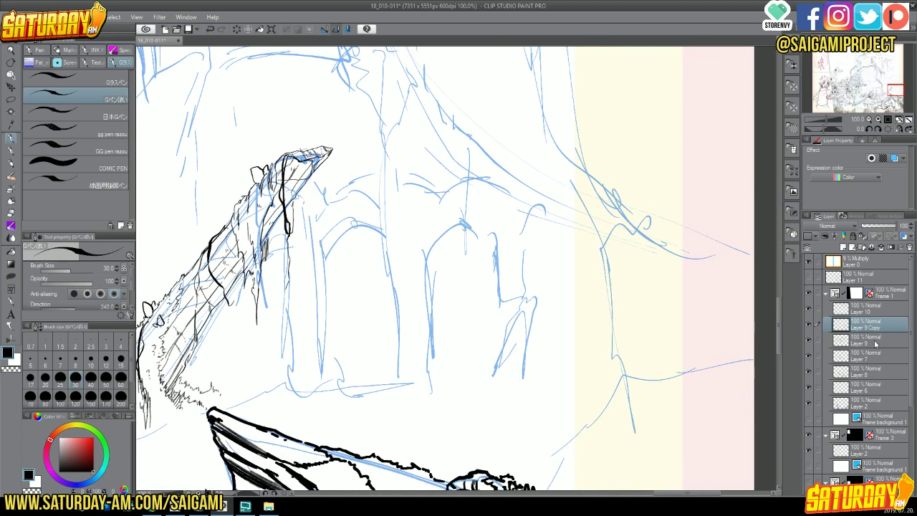
left_click(875, 342)
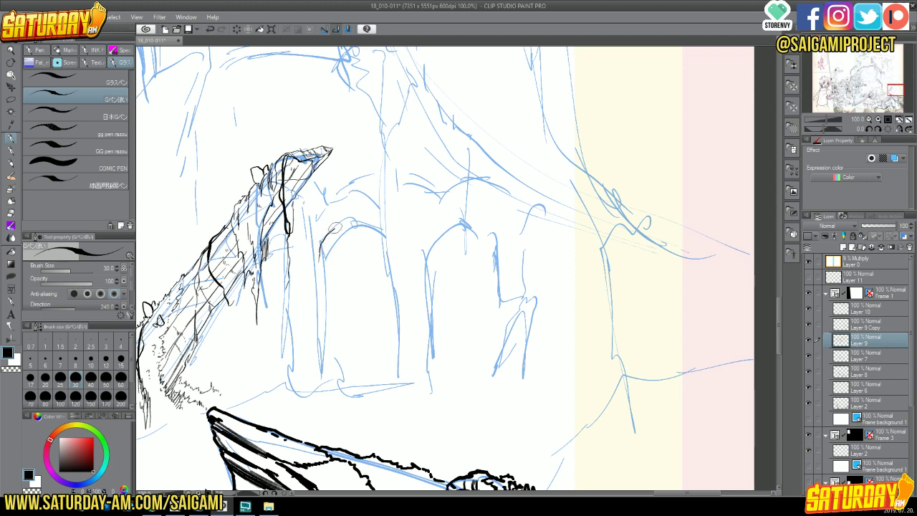
mouse_move(334, 227)
left_mouse_down()
mouse_move(377, 228)
mouse_move(384, 260)
mouse_move(389, 270)
left_mouse_up()
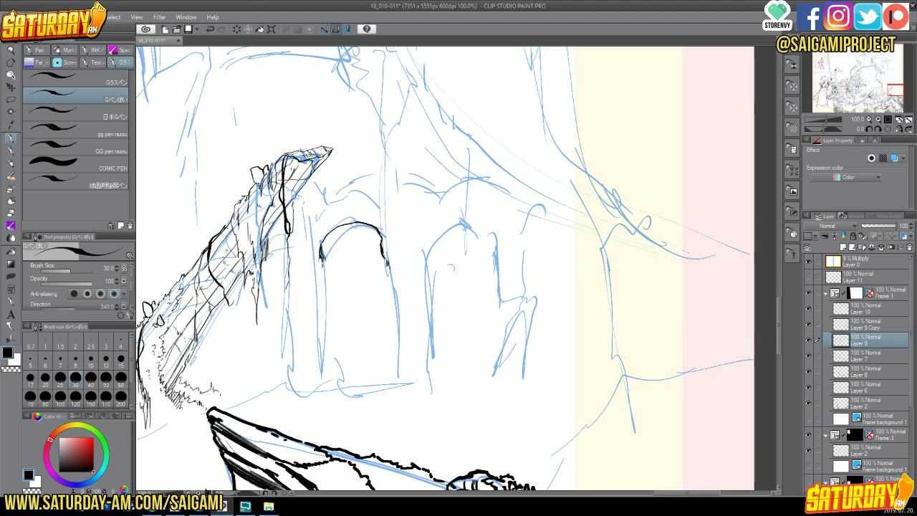
left_click_drag(432, 242, 428, 265)
mouse_move(387, 239)
left_mouse_down()
mouse_move(432, 245)
mouse_move(401, 257)
mouse_move(429, 255)
mouse_move(432, 245)
left_mouse_up()
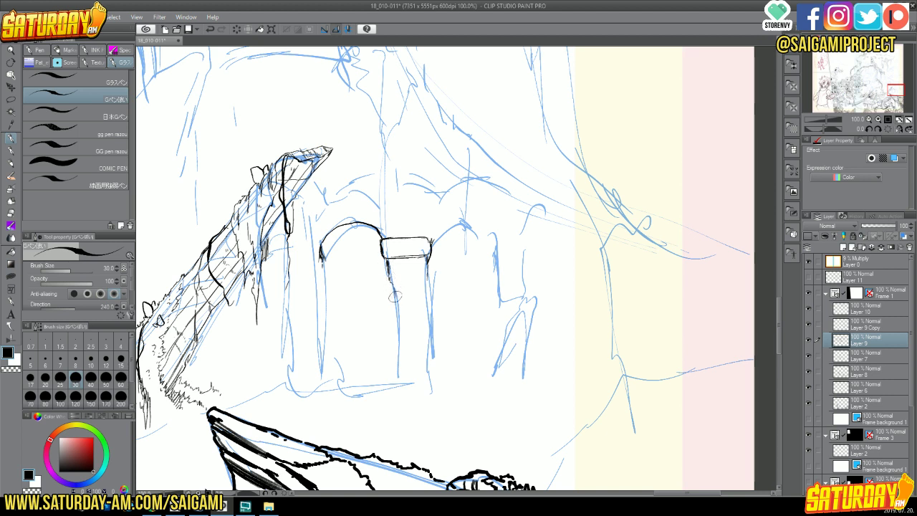
- Ink the middle pillar beneath the capital with ivy climbing from its base, and shade the pillar's edge and capital
mouse_move(391, 286)
left_mouse_down()
mouse_move(397, 324)
mouse_move(407, 278)
mouse_move(430, 320)
mouse_move(392, 325)
mouse_move(396, 354)
left_mouse_up()
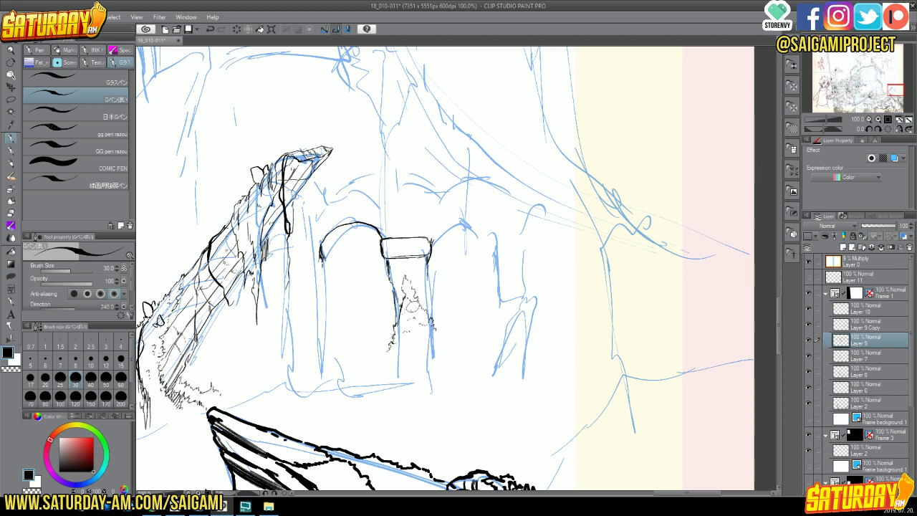
mouse_move(410, 307)
left_mouse_down()
mouse_move(417, 339)
mouse_move(425, 338)
mouse_move(400, 357)
mouse_move(386, 353)
mouse_move(397, 376)
left_mouse_up()
mouse_move(430, 261)
left_mouse_down()
mouse_move(432, 321)
mouse_move(434, 256)
left_mouse_up()
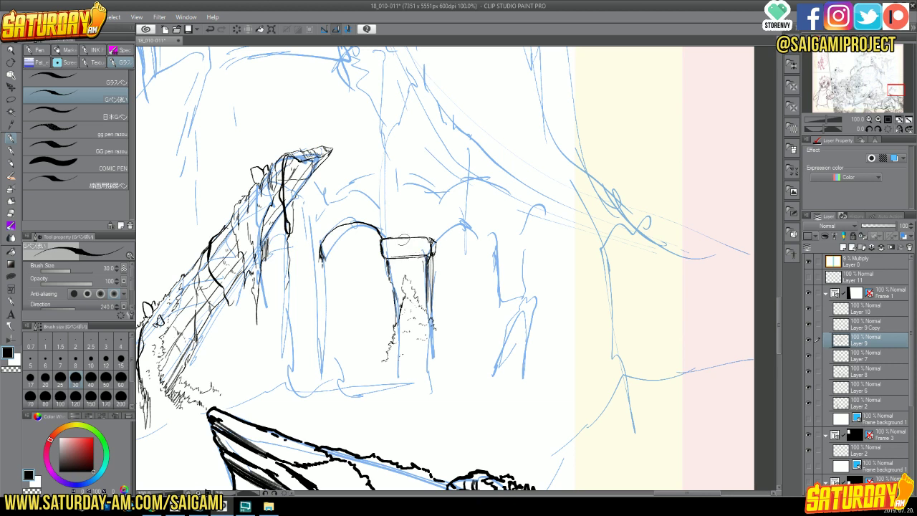
left_click_drag(386, 234, 423, 258)
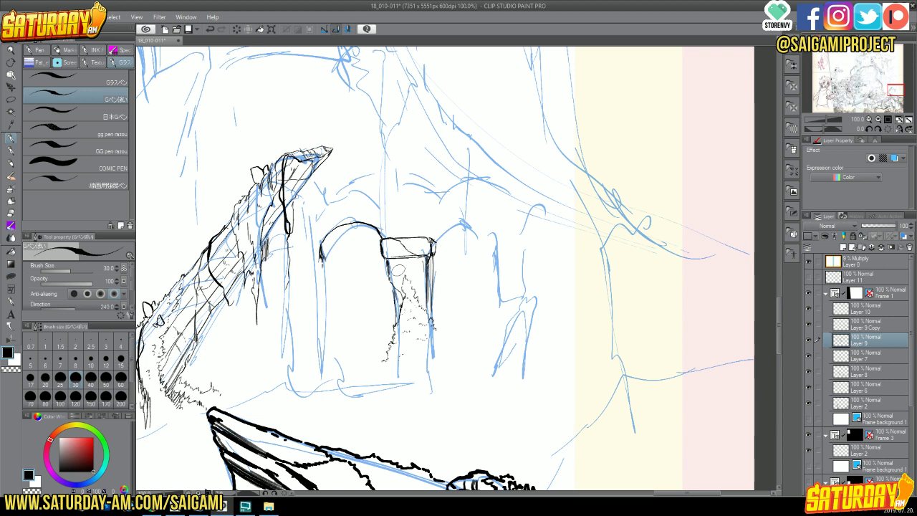
- Ink the line joining the sloping ruin to the first arch, and draw the broken second arch with foliage hanging from its end
left_click_drag(288, 244, 322, 245)
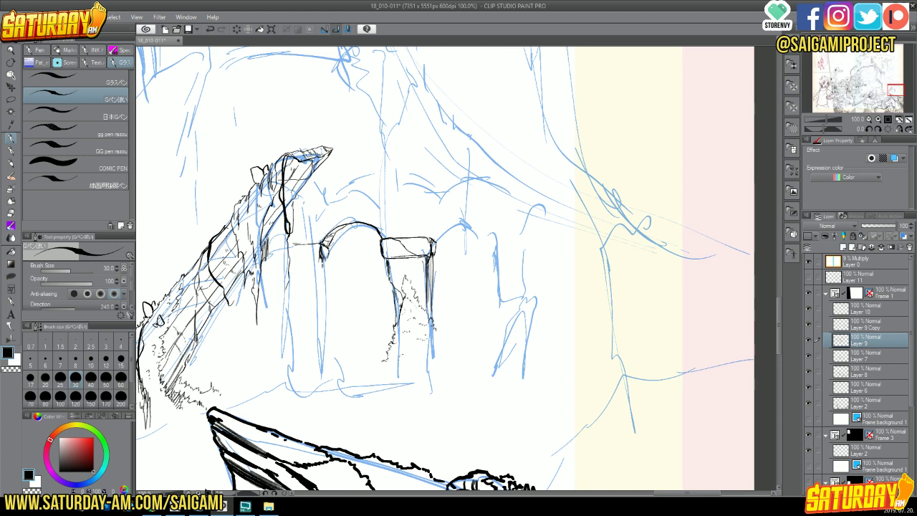
mouse_move(433, 243)
left_mouse_down()
mouse_move(458, 220)
mouse_move(471, 236)
mouse_move(461, 215)
mouse_move(470, 214)
mouse_move(478, 250)
mouse_move(482, 230)
mouse_move(467, 208)
mouse_move(482, 212)
mouse_move(485, 233)
left_mouse_up()
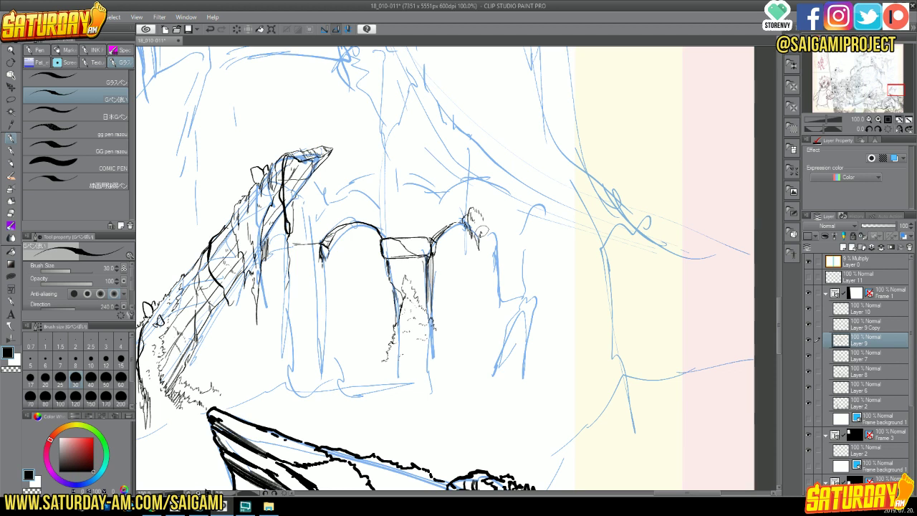
mouse_move(473, 208)
left_mouse_down()
mouse_move(494, 223)
mouse_move(487, 243)
mouse_move(502, 243)
left_mouse_up()
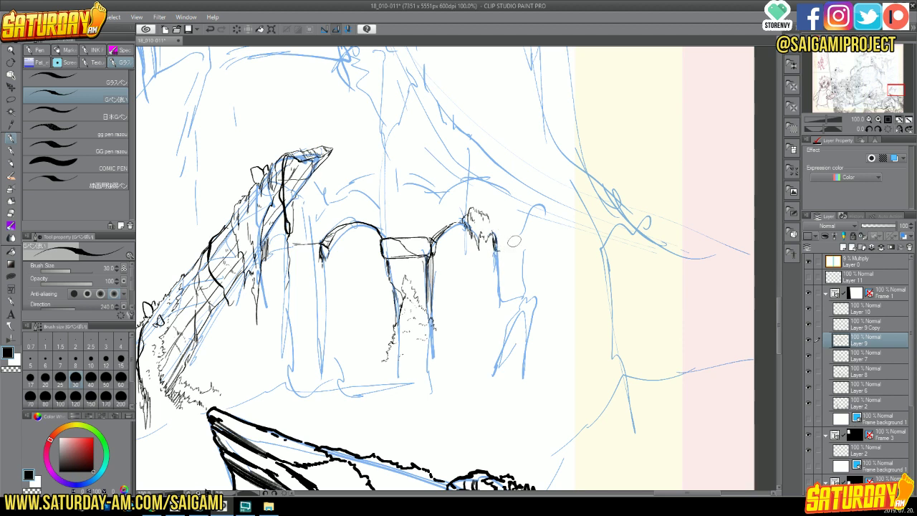
left_click_drag(493, 235, 518, 233)
- Ink the leaning broken pillar stump beyond the second arch, with cracks on its face and grass around its base
mouse_move(523, 306)
left_mouse_down()
mouse_move(504, 339)
mouse_move(534, 296)
left_mouse_up()
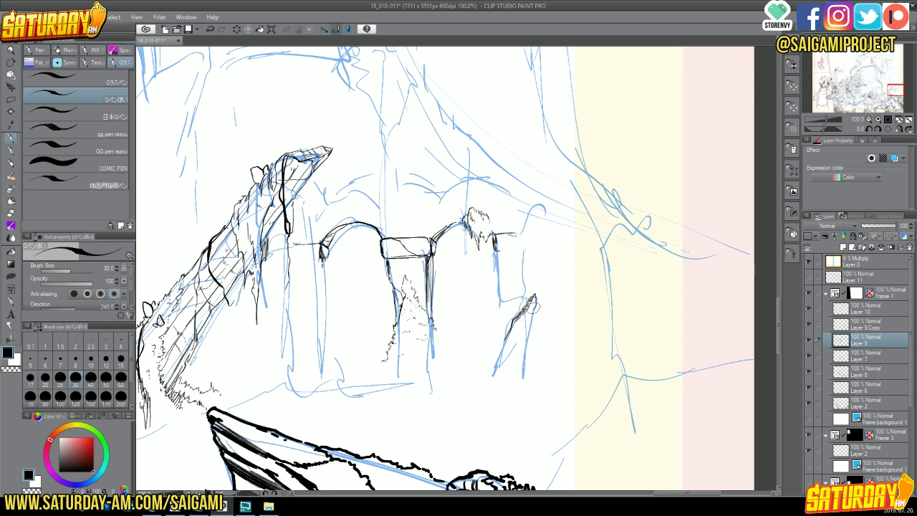
left_click_drag(530, 305, 542, 299)
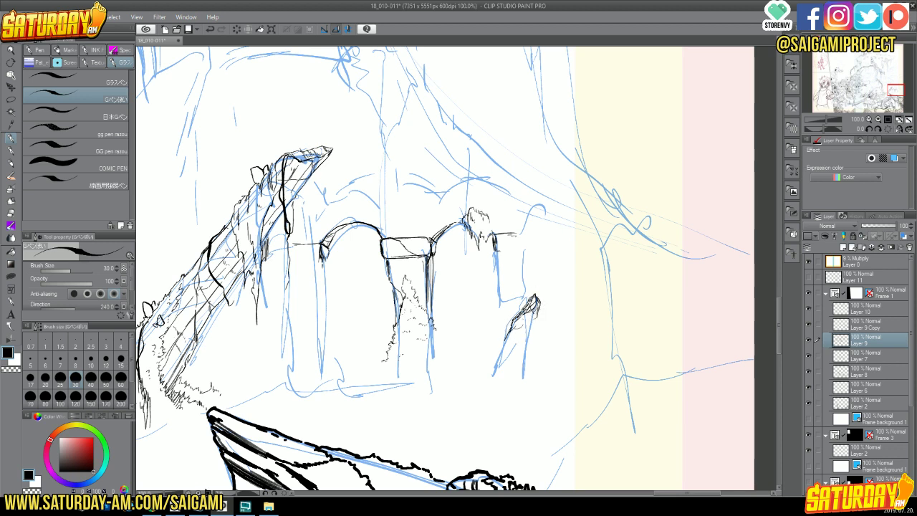
left_click_drag(512, 327, 501, 343)
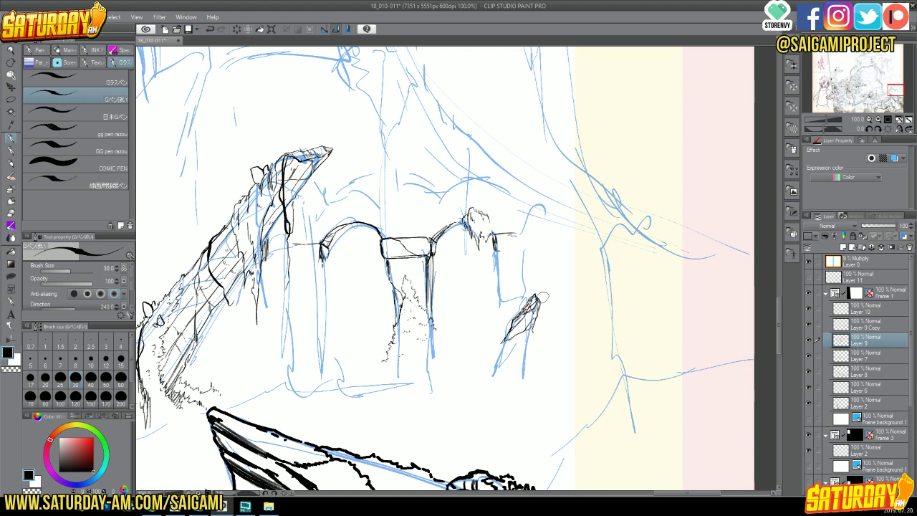
mouse_move(540, 296)
left_mouse_down()
mouse_move(493, 355)
mouse_move(507, 346)
mouse_move(516, 369)
mouse_move(484, 371)
mouse_move(501, 369)
left_mouse_up()
- Ink the broken pier fragment and its capital above the leaning stump, shading the fragment's outer edge
mouse_move(485, 217)
left_mouse_down()
mouse_move(509, 236)
mouse_move(501, 239)
left_mouse_up()
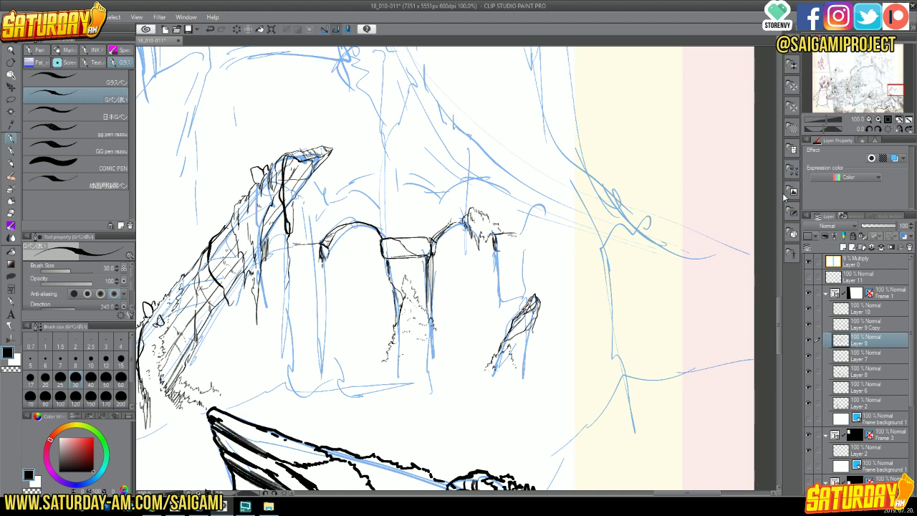
mouse_move(496, 251)
left_mouse_down()
mouse_move(529, 247)
mouse_move(515, 233)
mouse_move(530, 232)
mouse_move(528, 249)
mouse_move(498, 264)
mouse_move(501, 300)
mouse_move(528, 282)
mouse_move(528, 255)
mouse_move(530, 282)
left_mouse_up()
mouse_move(531, 247)
left_mouse_down()
mouse_move(534, 288)
mouse_move(534, 267)
left_mouse_up()
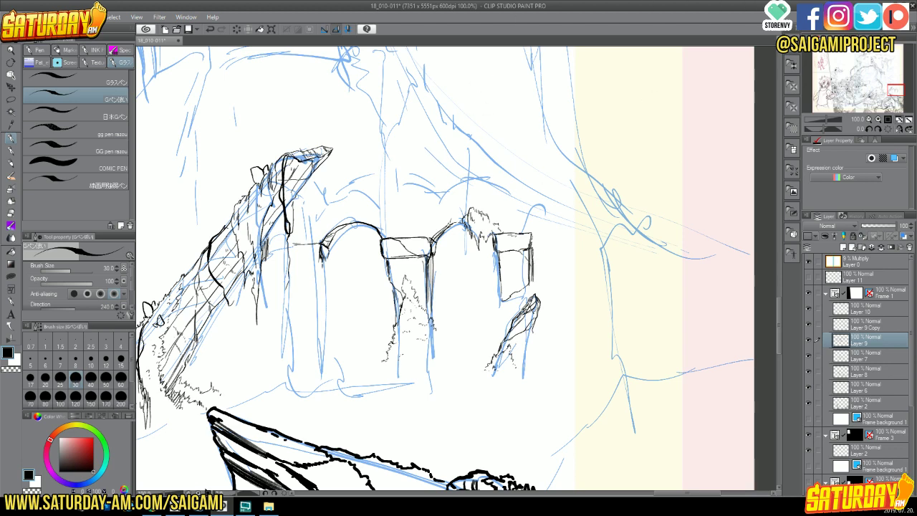
- Ink the outer upper curves of both arches and the dip between them, and hatch the pillar under the first arch
left_click(869, 119)
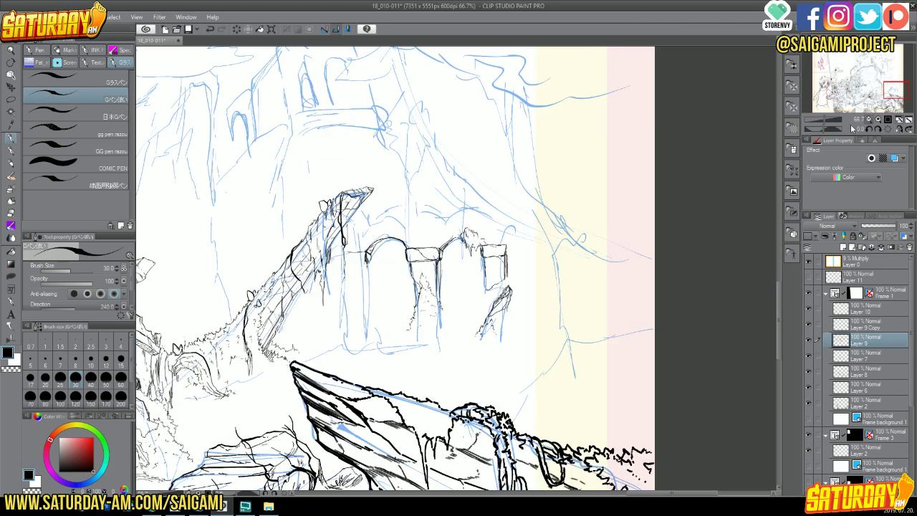
left_click(869, 119)
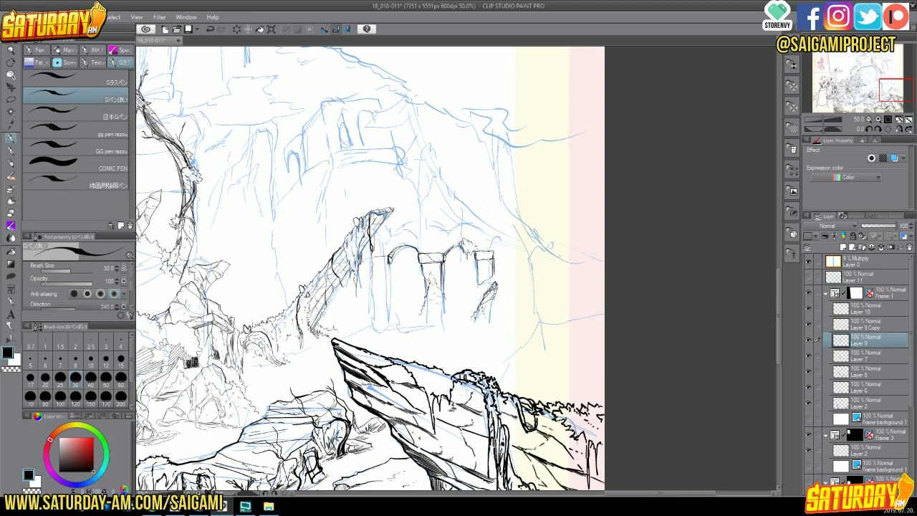
mouse_move(891, 90)
left_mouse_down()
mouse_move(866, 99)
mouse_move(854, 80)
mouse_move(847, 87)
mouse_move(890, 97)
left_mouse_up()
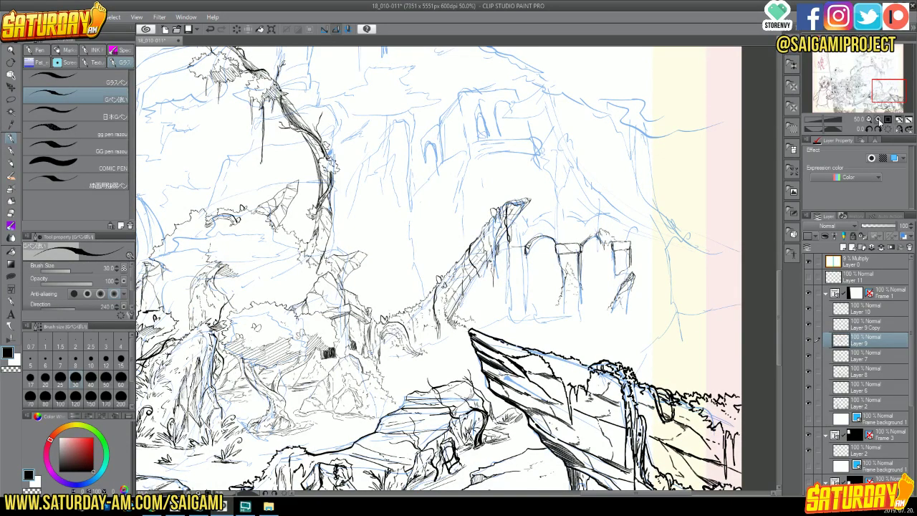
left_click(880, 122)
left_click(880, 122)
left_click_drag(880, 122, 894, 106)
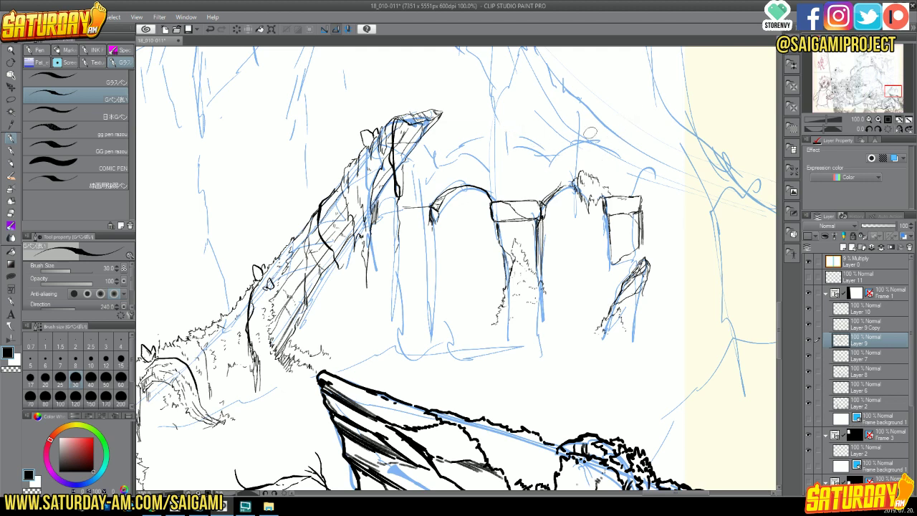
mouse_move(544, 166)
left_mouse_down()
mouse_move(600, 139)
mouse_move(618, 156)
mouse_move(604, 146)
left_mouse_up()
left_click_drag(457, 149, 487, 170)
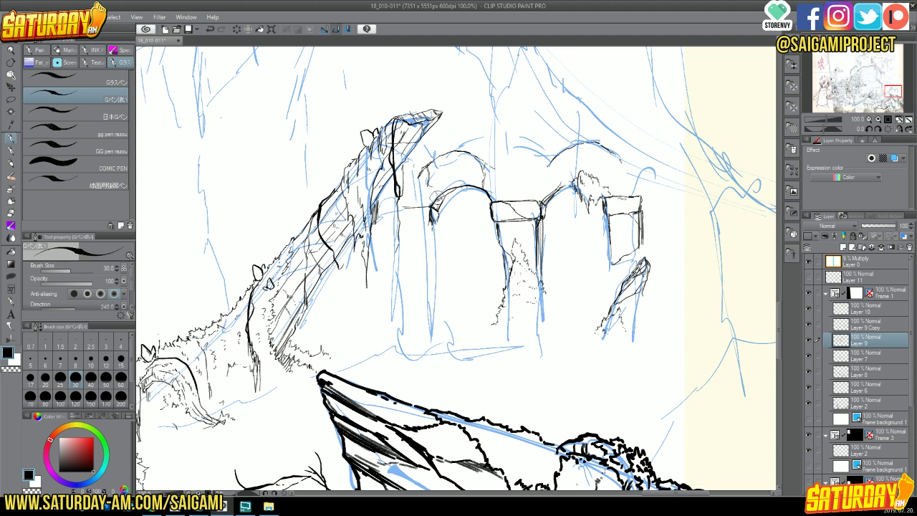
left_click_drag(489, 159, 510, 179)
left_click_drag(532, 179, 544, 167)
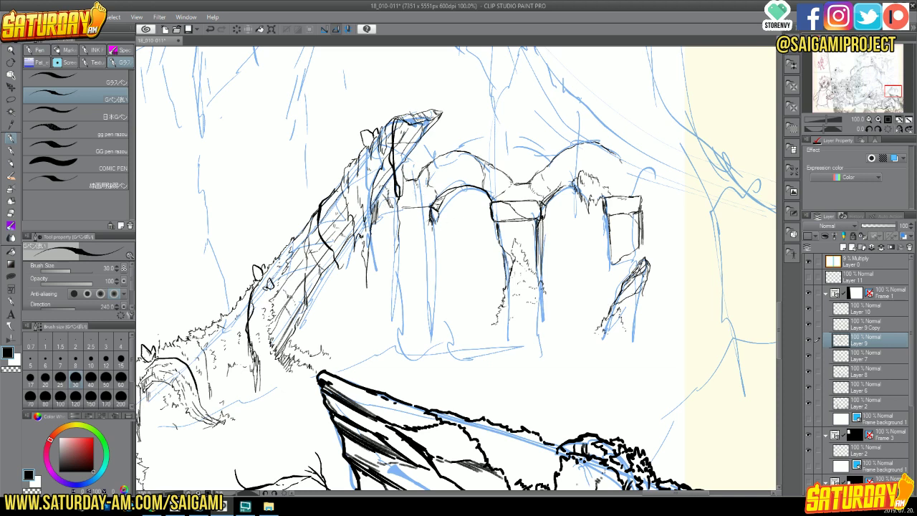
left_click_drag(433, 218, 431, 297)
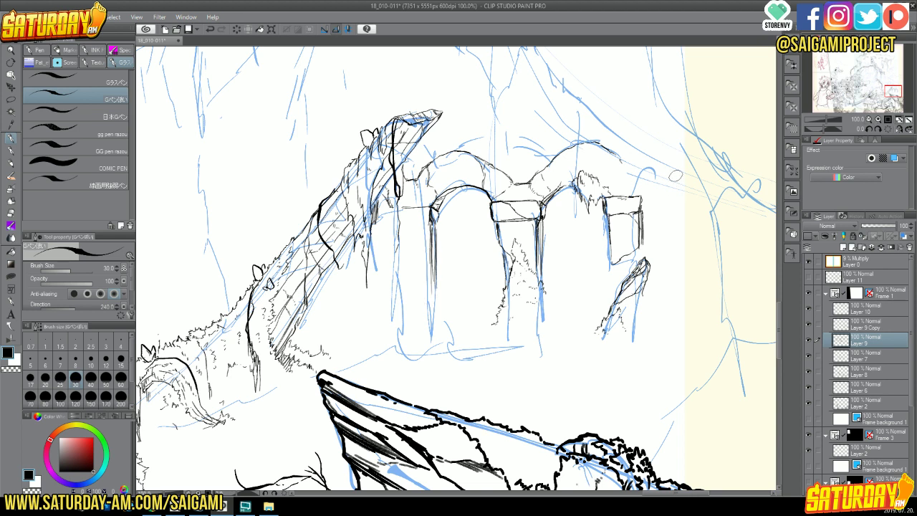
- Examine the inked arcade at several magnifications against the full spread and the foreground cliff
left_click(869, 120)
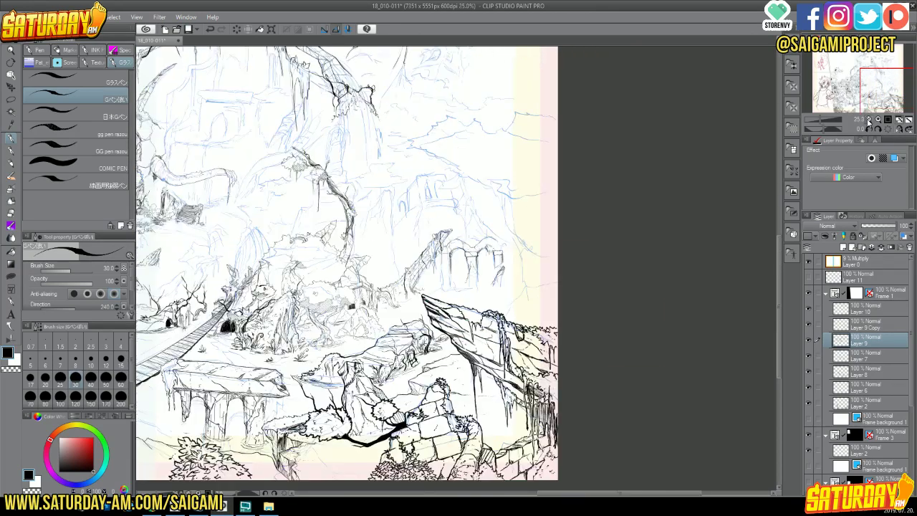
left_click(869, 120)
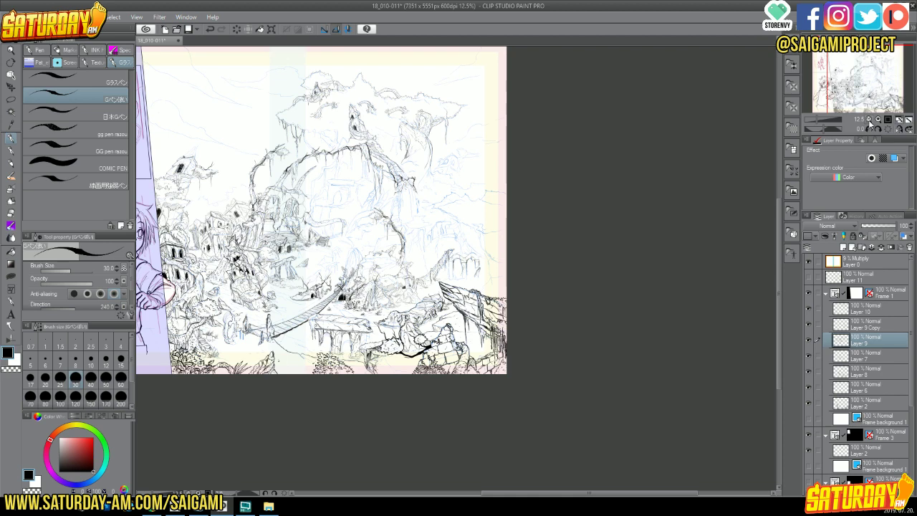
left_click(878, 120)
left_click(879, 120)
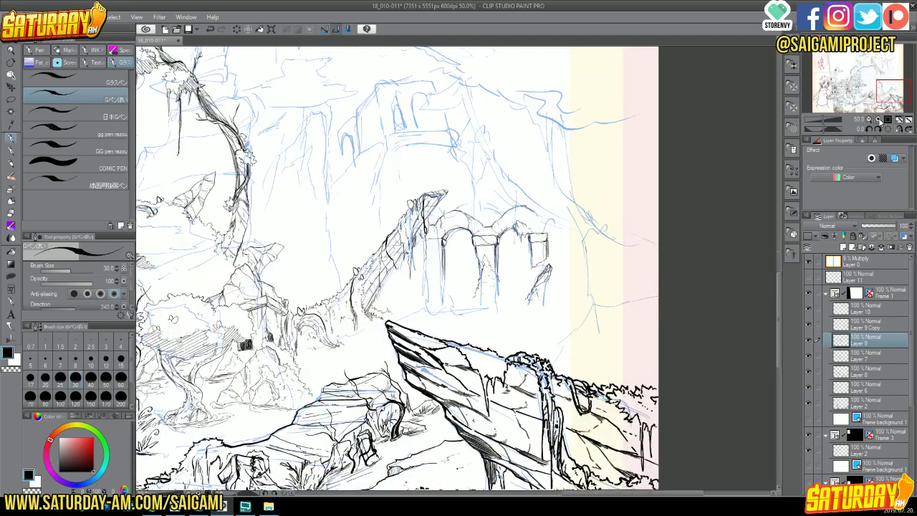
left_click(878, 120)
mouse_move(511, 191)
left_mouse_down()
mouse_move(522, 208)
mouse_move(538, 193)
left_mouse_up()
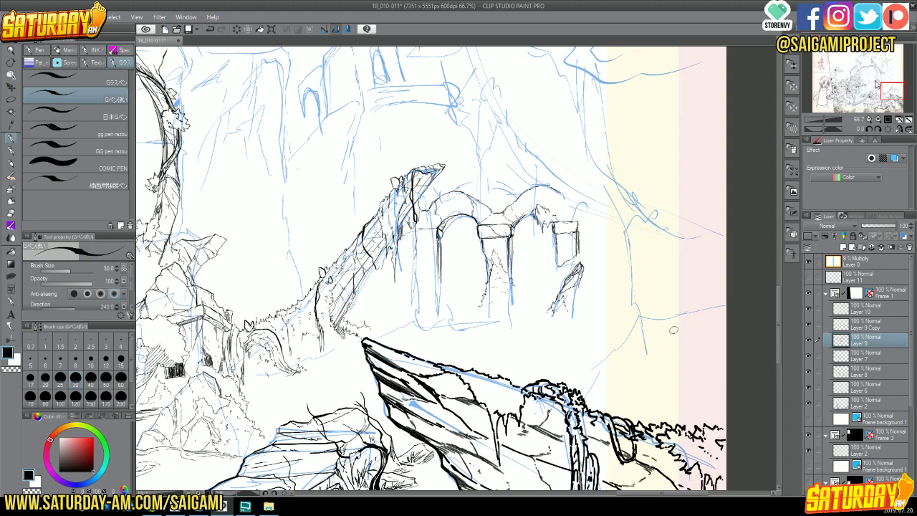
left_click_drag(881, 89, 887, 100)
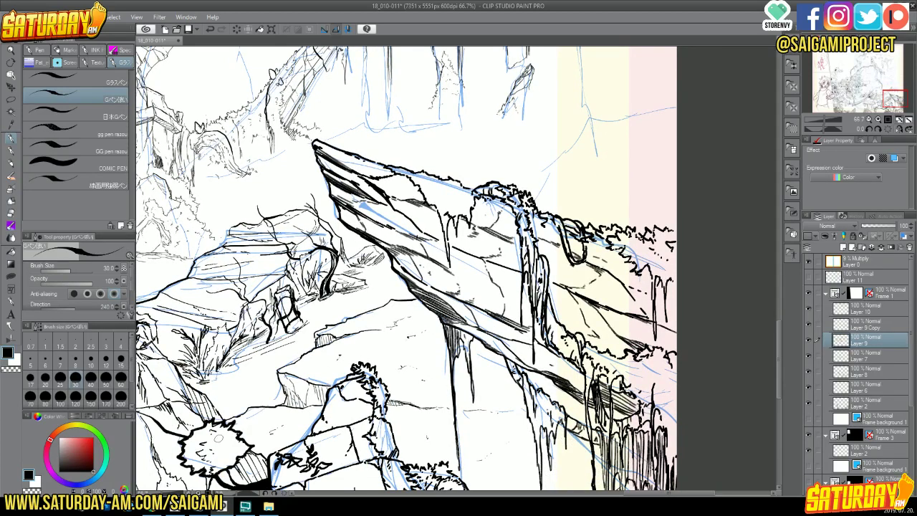
left_click_drag(610, 449, 619, 440)
left_click_drag(885, 95, 885, 87)
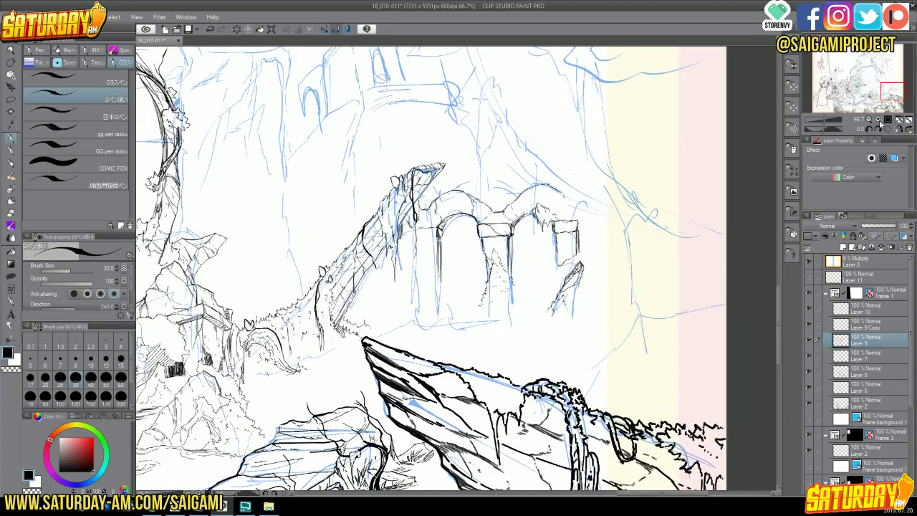
left_click(880, 120)
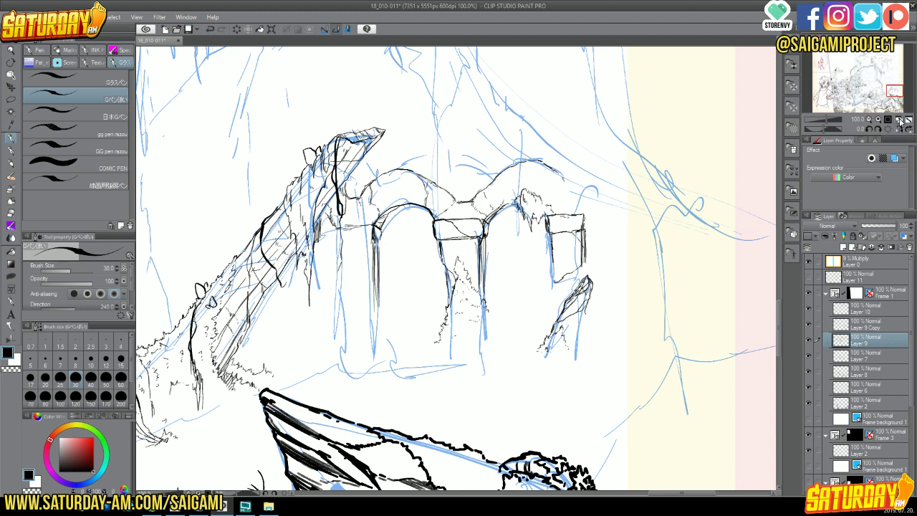
left_click(900, 122)
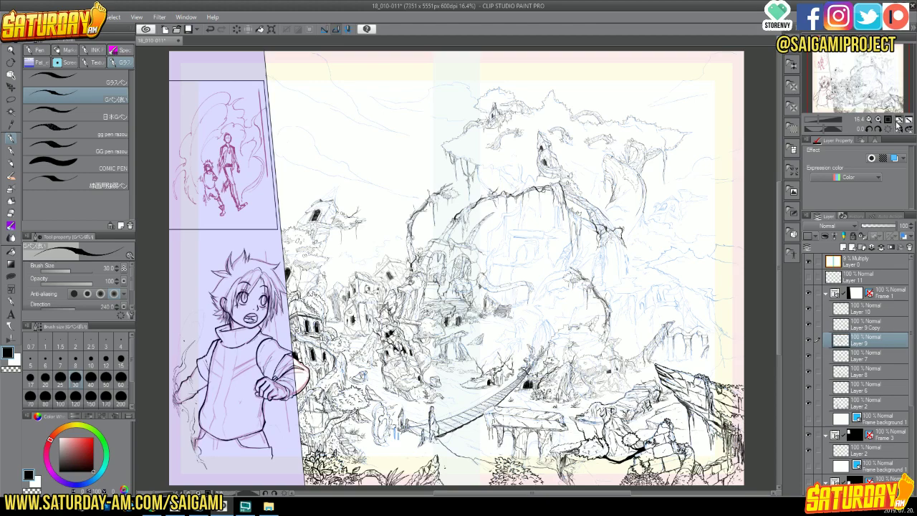
left_click(879, 119)
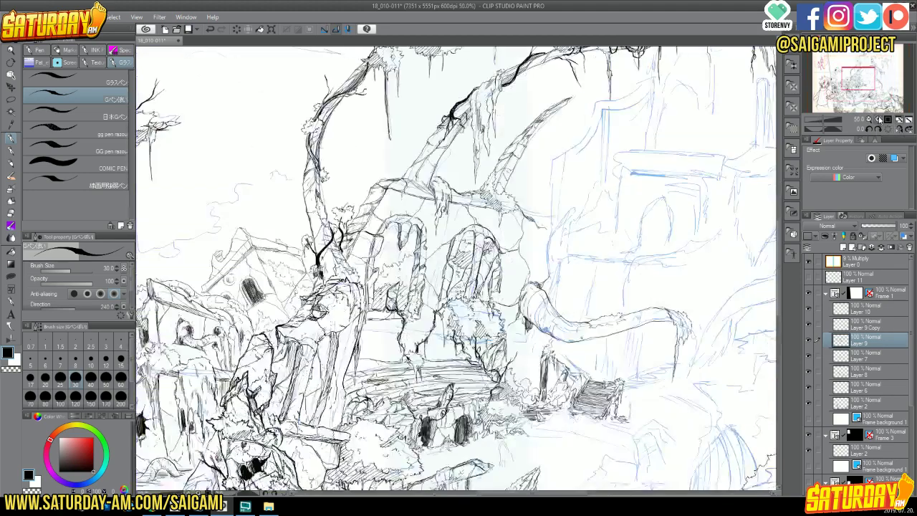
left_click_drag(867, 86, 895, 91)
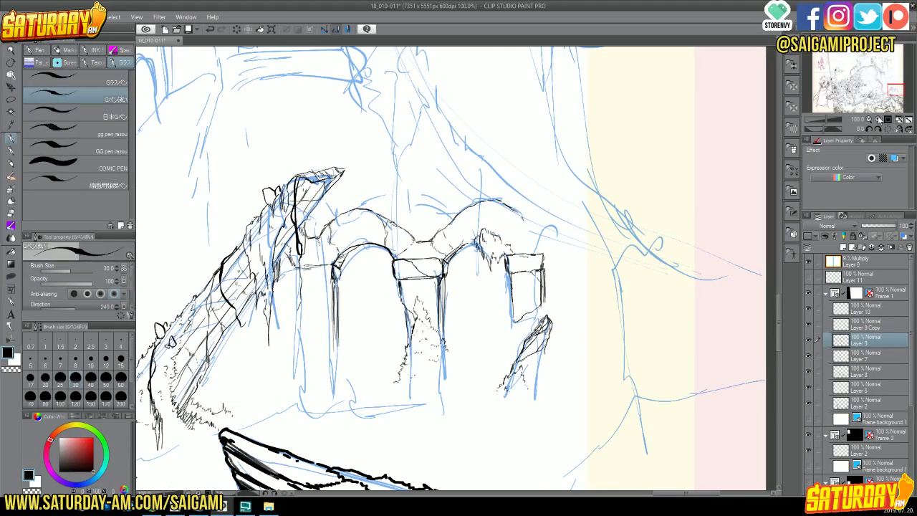
left_click(878, 120)
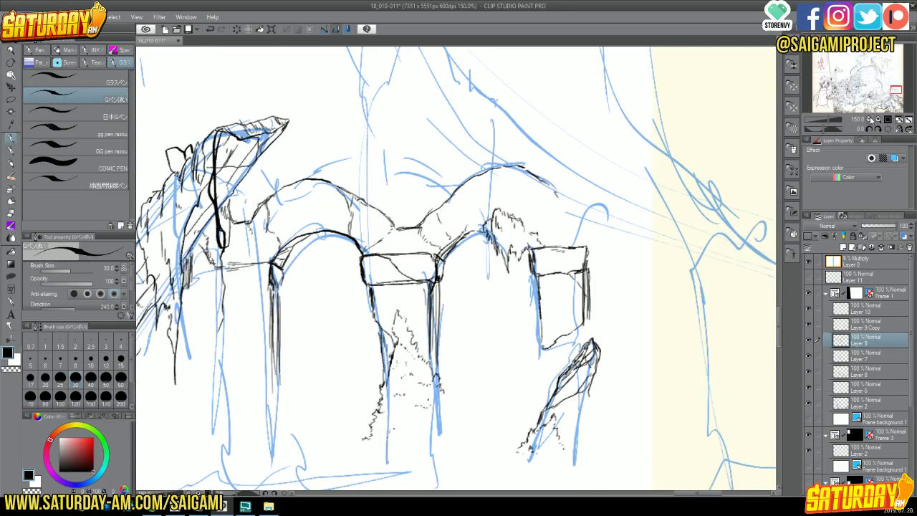
- Ink stone-block joints across the middle pillar and the broken pier, and touch up the outer curves of the arches above them
left_click(870, 119)
left_click_drag(886, 92, 888, 97)
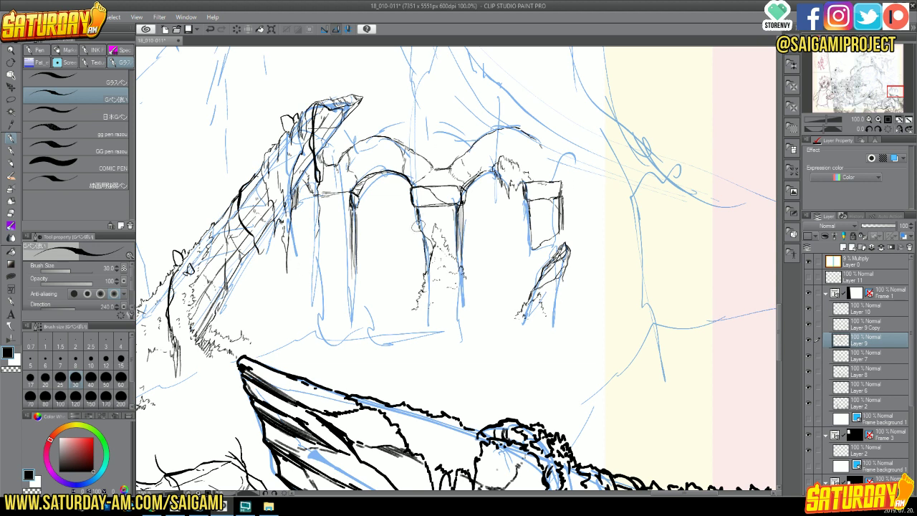
mouse_move(419, 226)
left_mouse_down()
mouse_move(443, 210)
mouse_move(439, 223)
mouse_move(445, 216)
mouse_move(449, 225)
mouse_move(420, 235)
mouse_move(422, 255)
mouse_move(456, 248)
left_mouse_up()
left_click_drag(529, 218, 556, 217)
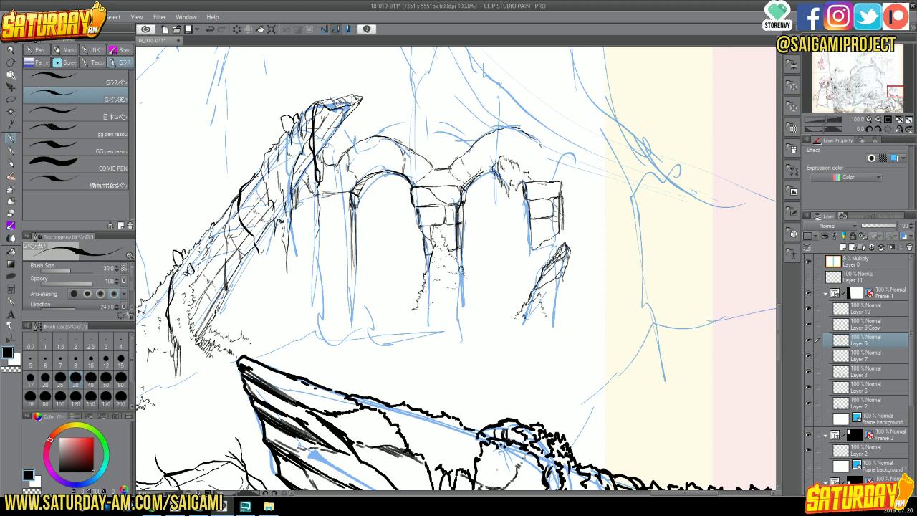
mouse_move(556, 185)
left_mouse_down()
mouse_move(546, 181)
mouse_move(564, 199)
mouse_move(550, 174)
left_mouse_up()
mouse_move(509, 150)
left_mouse_down()
mouse_move(513, 136)
mouse_move(520, 153)
left_mouse_up()
mouse_move(413, 138)
left_mouse_down()
mouse_move(419, 154)
mouse_move(438, 163)
left_mouse_up()
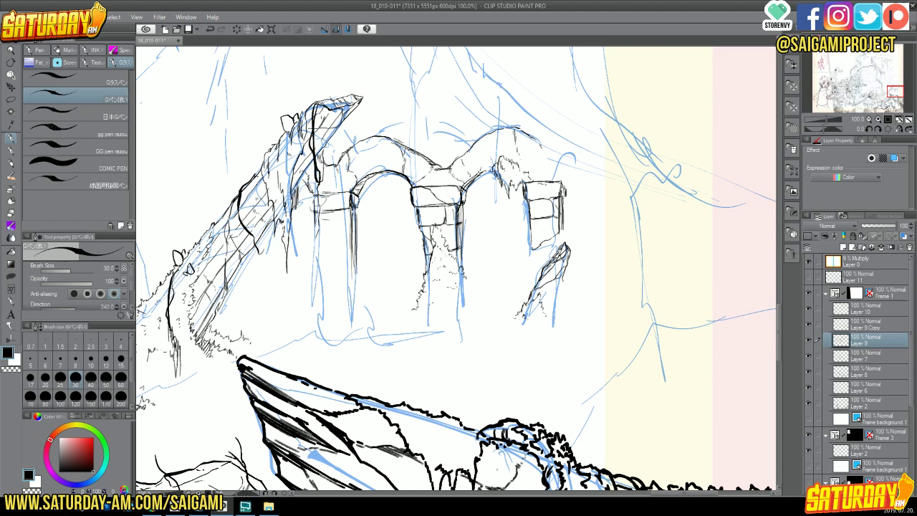
- Outline and shade the first pillar's capital, and hatch the first arch's outer curve down to the dip between the arches
left_click_drag(314, 194, 351, 194)
mouse_move(353, 194)
left_mouse_down()
mouse_move(311, 195)
mouse_move(311, 210)
left_mouse_up()
mouse_move(402, 142)
left_mouse_down()
mouse_move(440, 169)
mouse_move(456, 165)
left_mouse_up()
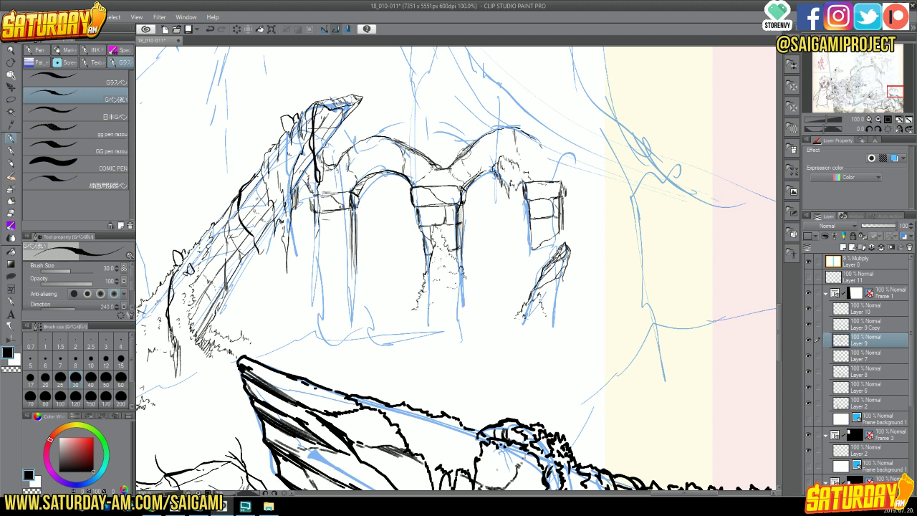
left_click_drag(466, 152, 482, 164)
left_click_drag(398, 139, 447, 171)
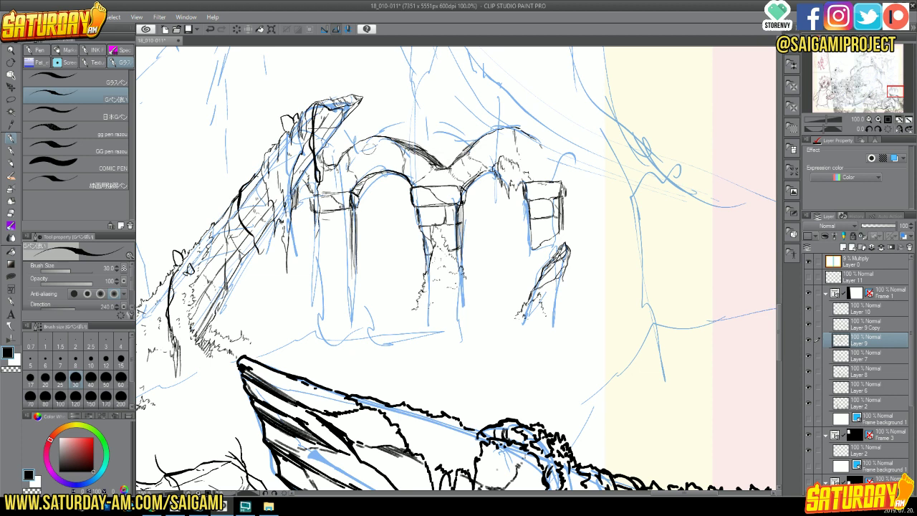
- Ink a thick vine draped over the first arch and looping beneath it, with strands hanging beside the middle pillar
left_click_drag(368, 152, 364, 176)
mouse_move(370, 138)
left_mouse_down()
mouse_move(374, 194)
mouse_move(409, 208)
left_mouse_up()
left_click_drag(378, 180, 414, 239)
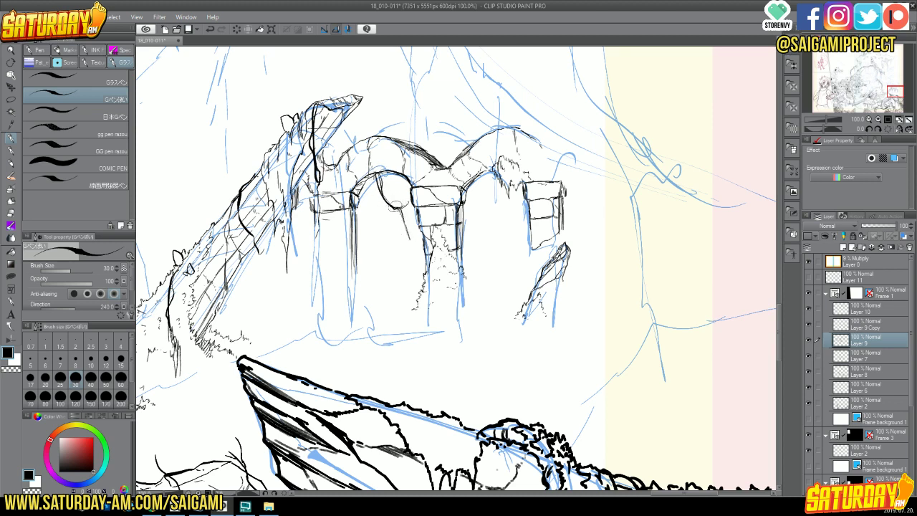
mouse_move(391, 202)
left_mouse_down()
mouse_move(417, 208)
mouse_move(421, 243)
mouse_move(415, 210)
mouse_move(405, 213)
left_mouse_up()
mouse_move(371, 132)
left_mouse_down()
mouse_move(384, 142)
mouse_move(361, 173)
mouse_move(369, 186)
mouse_move(362, 136)
left_mouse_up()
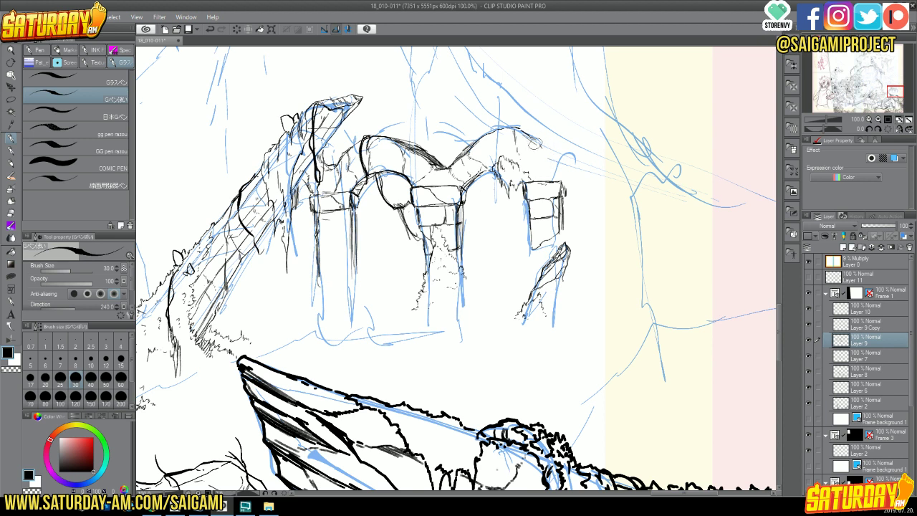
- Ink the first pillar's stone blocks and hatch the edges of the first and middle pillars, darkening the second arch's outer end
left_click_drag(534, 146, 553, 146)
mouse_move(326, 229)
left_mouse_down()
mouse_move(342, 228)
mouse_move(331, 219)
mouse_move(326, 227)
mouse_move(327, 215)
mouse_move(337, 229)
mouse_move(352, 225)
mouse_move(336, 258)
mouse_move(353, 251)
mouse_move(326, 268)
mouse_move(331, 287)
mouse_move(334, 265)
mouse_move(331, 289)
mouse_move(355, 251)
mouse_move(351, 287)
mouse_move(335, 282)
mouse_move(356, 267)
mouse_move(322, 272)
mouse_move(316, 285)
mouse_move(334, 288)
left_mouse_up()
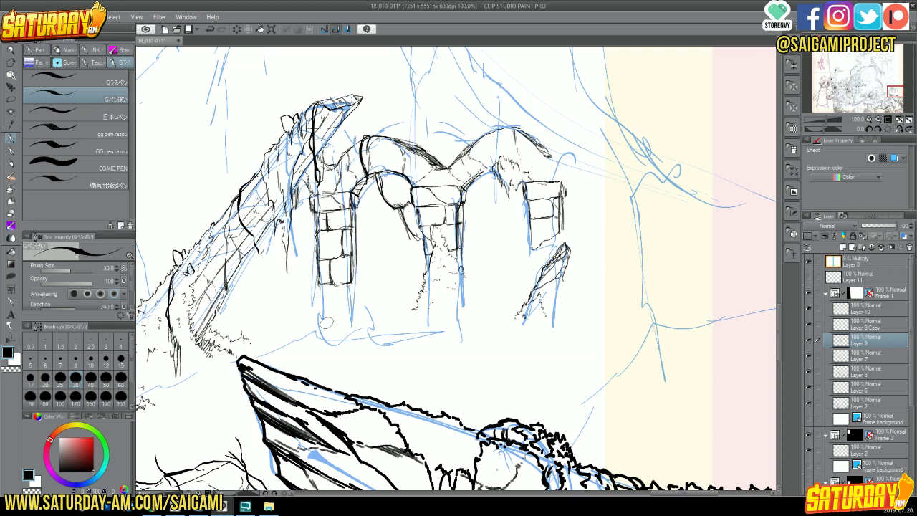
mouse_move(462, 204)
left_mouse_down()
mouse_move(459, 270)
mouse_move(464, 214)
mouse_move(467, 270)
mouse_move(463, 198)
mouse_move(464, 245)
left_mouse_up()
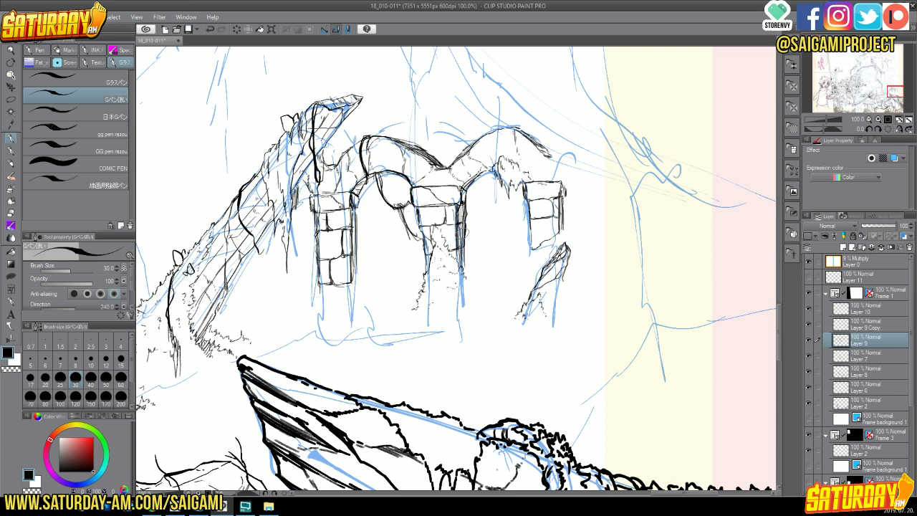
left_click_drag(462, 230, 464, 271)
mouse_move(314, 168)
left_mouse_down()
mouse_move(294, 189)
mouse_move(302, 190)
mouse_move(301, 174)
mouse_move(324, 202)
left_mouse_up()
left_click_drag(334, 284, 344, 243)
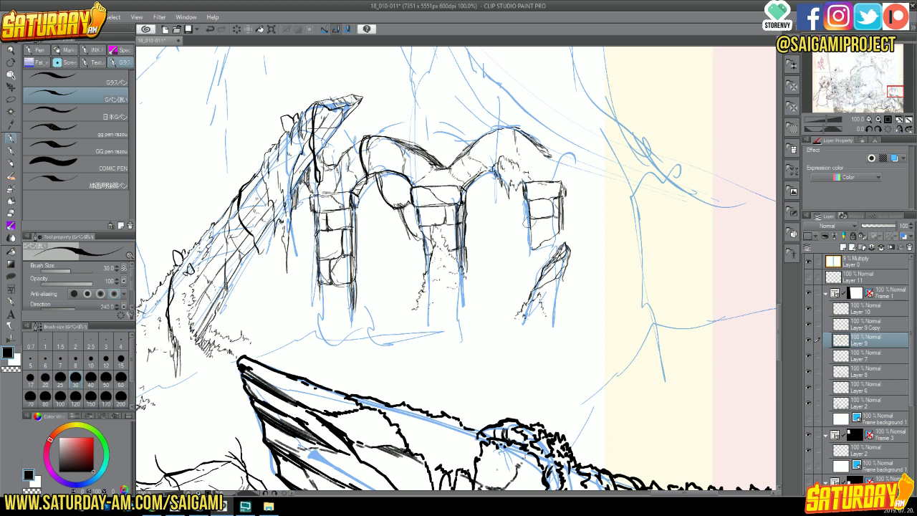
- Extend the broken pier down to the leaning stump with block joints, a shaded broken underside and a stone edge along the stump
mouse_move(530, 235)
left_mouse_down()
mouse_move(556, 239)
mouse_move(567, 218)
mouse_move(550, 254)
mouse_move(524, 240)
mouse_move(531, 246)
left_mouse_up()
left_click_drag(554, 191, 564, 186)
mouse_move(551, 247)
left_mouse_down()
mouse_move(563, 227)
mouse_move(564, 236)
left_mouse_up()
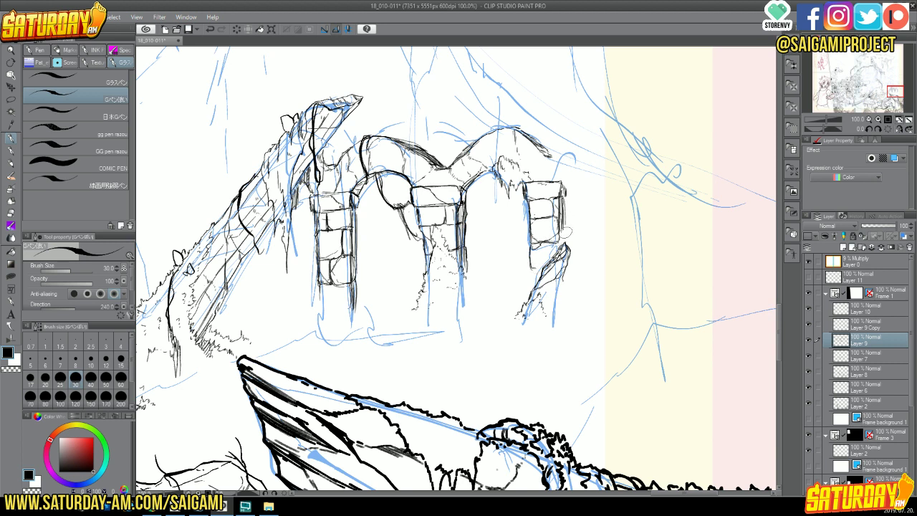
mouse_move(565, 201)
left_mouse_down()
mouse_move(567, 232)
mouse_move(563, 220)
left_mouse_up()
mouse_move(532, 268)
left_mouse_down()
mouse_move(568, 237)
mouse_move(549, 245)
mouse_move(543, 251)
mouse_move(576, 233)
mouse_move(549, 257)
mouse_move(577, 247)
mouse_move(569, 247)
left_mouse_up()
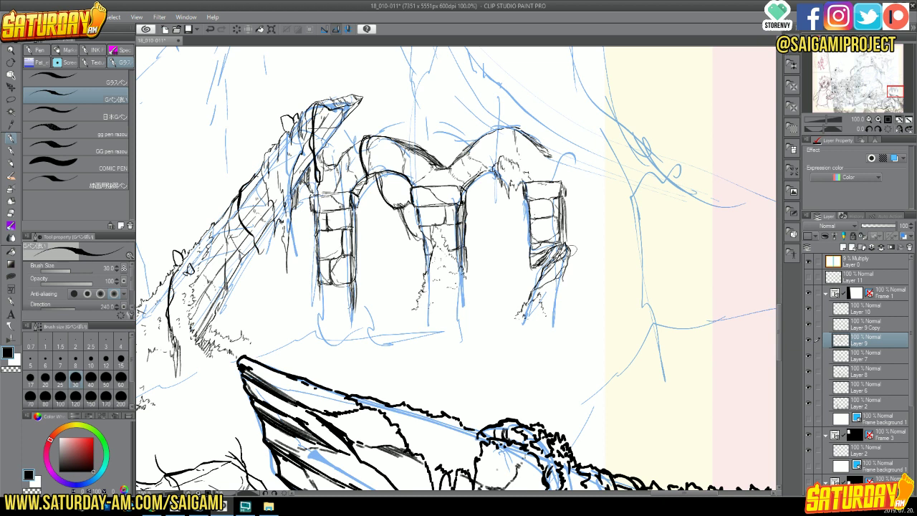
mouse_move(571, 251)
left_mouse_down()
mouse_move(541, 279)
mouse_move(559, 291)
left_mouse_up()
left_click_drag(556, 288, 555, 247)
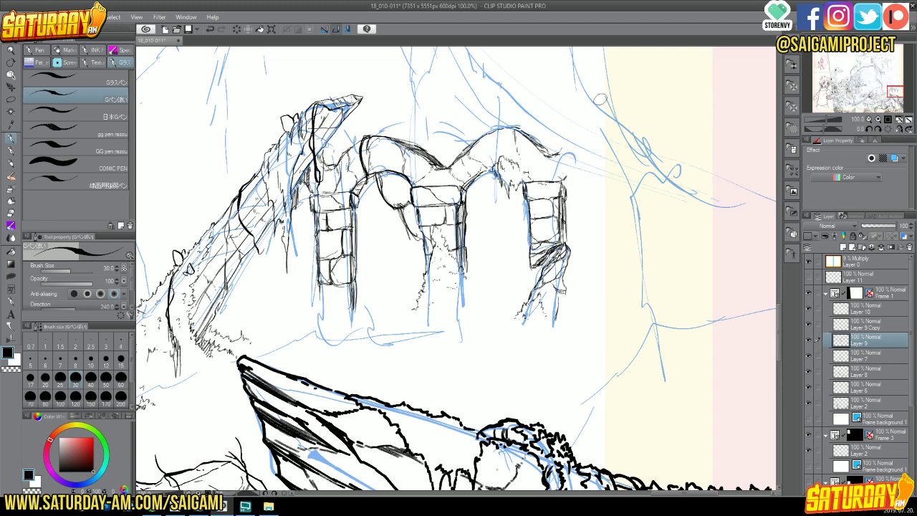
- Ink the lower ends of the stump and the first pillar, with rough grass around the first pillar's base
left_click_drag(543, 311, 558, 331)
mouse_move(319, 304)
left_mouse_down()
mouse_move(354, 310)
mouse_move(323, 303)
mouse_move(317, 326)
left_mouse_up()
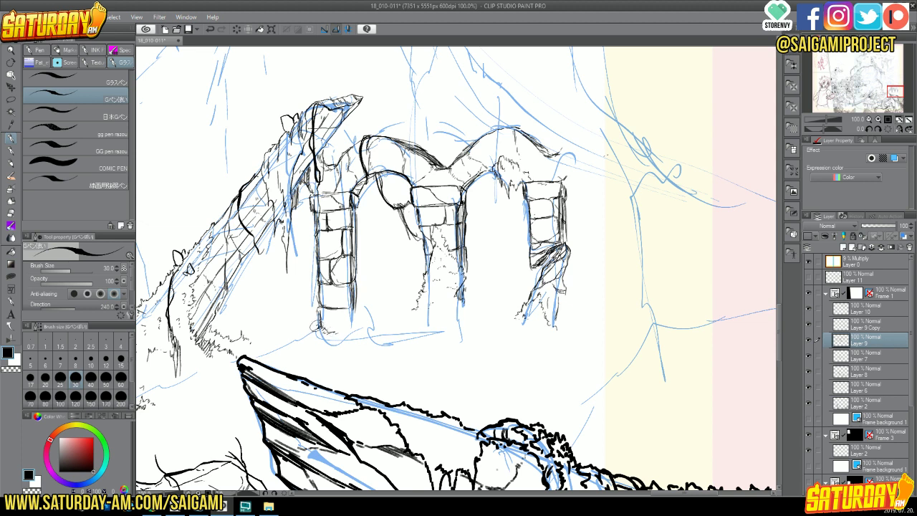
left_click_drag(314, 324, 304, 332)
left_click_drag(346, 311, 355, 335)
left_click_drag(355, 304, 360, 325)
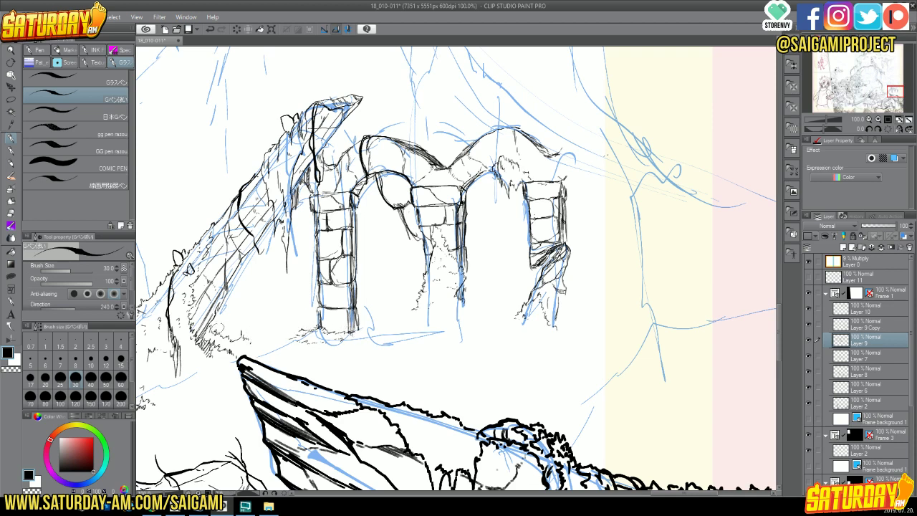
- Ink the grassy ground line along the arcade from the first pillar to the stump, finishing the middle pillar's base
mouse_move(204, 334)
left_mouse_down()
mouse_move(208, 349)
mouse_move(226, 348)
left_mouse_up()
left_click_drag(315, 181, 339, 195)
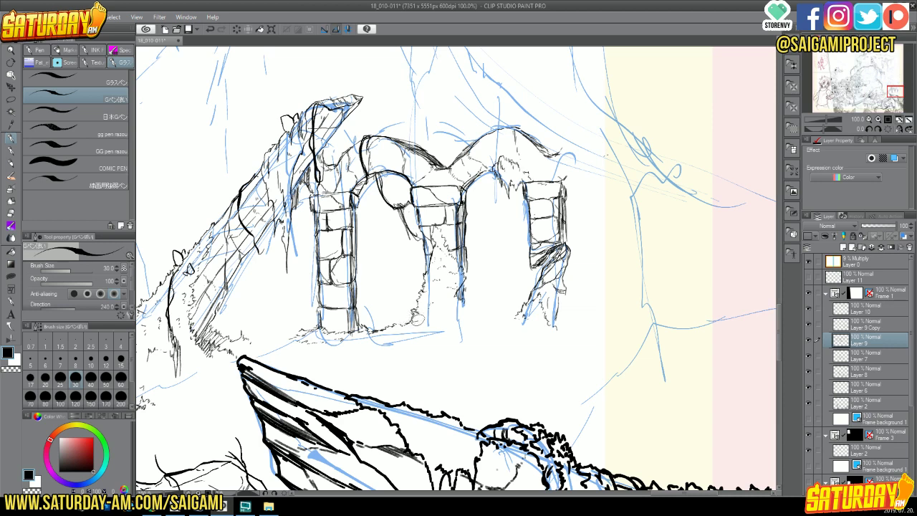
left_click_drag(408, 320, 400, 323)
mouse_move(461, 314)
left_mouse_down()
mouse_move(465, 302)
mouse_move(464, 316)
left_mouse_up()
left_click_drag(465, 274, 467, 321)
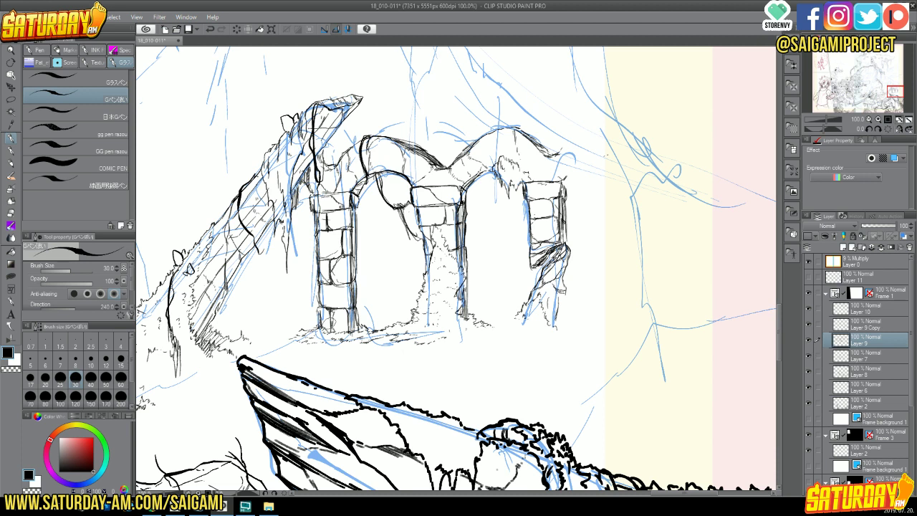
mouse_move(331, 326)
left_mouse_down()
mouse_move(305, 319)
mouse_move(275, 328)
mouse_move(303, 331)
left_mouse_up()
left_click_drag(478, 323, 546, 301)
- Ink the ragged broken end of the second arch above the pier, and add cracks to the middle capital and the pier
left_click_drag(553, 160, 543, 184)
left_click_drag(564, 148, 557, 159)
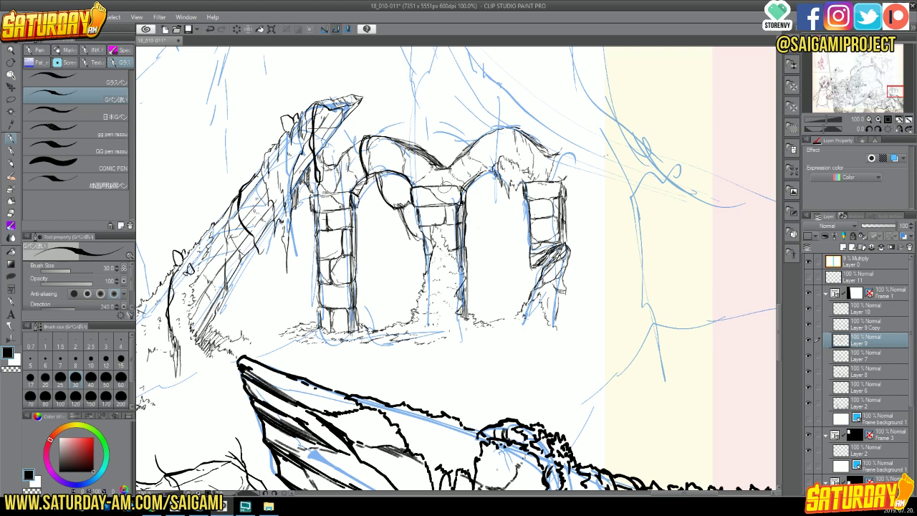
left_click_drag(441, 180, 452, 201)
left_click_drag(528, 215, 538, 236)
- Ink block joints and a sloping grassy mound at the stump's base, and roughen the stone blocks of the first pillar
left_click_drag(538, 281, 552, 322)
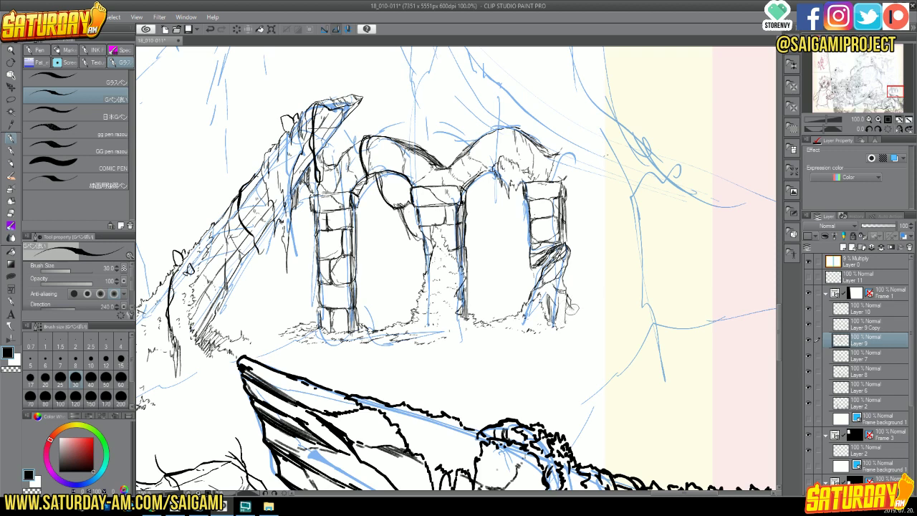
mouse_move(581, 327)
left_mouse_down()
mouse_move(573, 306)
mouse_move(582, 321)
mouse_move(573, 326)
mouse_move(584, 324)
mouse_move(569, 318)
left_mouse_up()
mouse_move(580, 326)
left_mouse_down()
mouse_move(584, 316)
mouse_move(601, 326)
mouse_move(590, 321)
left_mouse_up()
left_click_drag(319, 245, 324, 256)
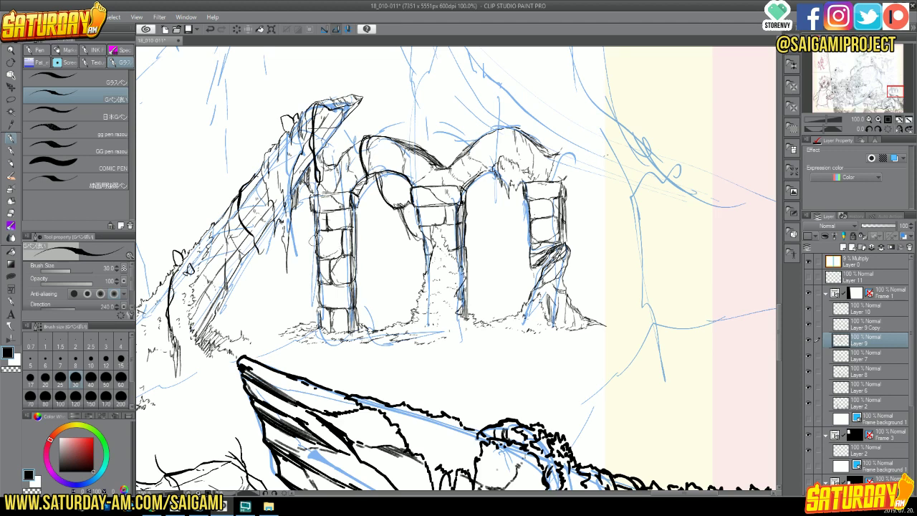
left_click_drag(324, 287, 333, 290)
- Ink a faceted rock with grass around it on the ground in front of the arcade, plus loose ground strokes nearby
mouse_move(289, 360)
left_mouse_down()
mouse_move(380, 365)
mouse_move(405, 348)
mouse_move(412, 352)
mouse_move(383, 359)
mouse_move(411, 356)
mouse_move(387, 369)
mouse_move(377, 363)
mouse_move(366, 376)
mouse_move(420, 364)
left_mouse_up()
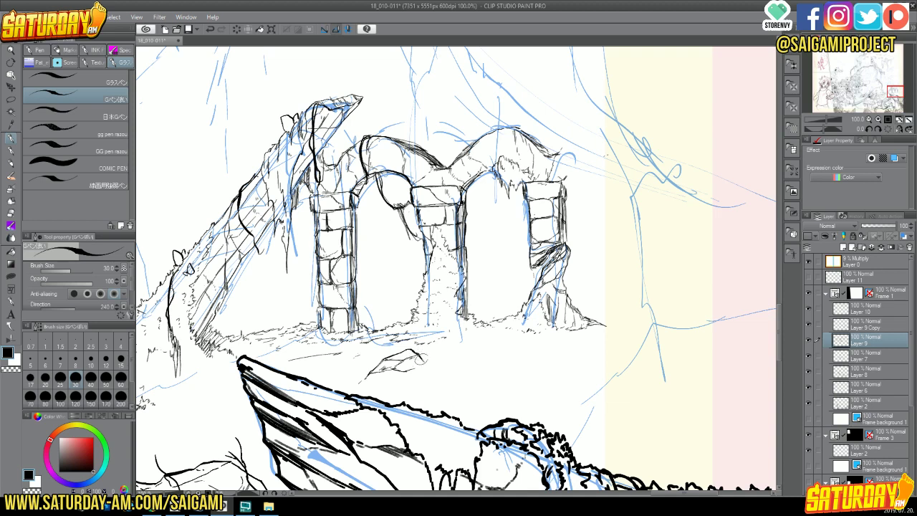
mouse_move(417, 358)
left_mouse_down()
mouse_move(403, 368)
mouse_move(418, 364)
left_mouse_up()
mouse_move(413, 356)
left_mouse_down()
mouse_move(406, 369)
mouse_move(430, 370)
mouse_move(435, 361)
mouse_move(361, 380)
mouse_move(368, 371)
left_mouse_up()
mouse_move(435, 361)
left_mouse_down()
mouse_move(428, 378)
mouse_move(442, 363)
mouse_move(369, 382)
mouse_move(393, 367)
left_mouse_up()
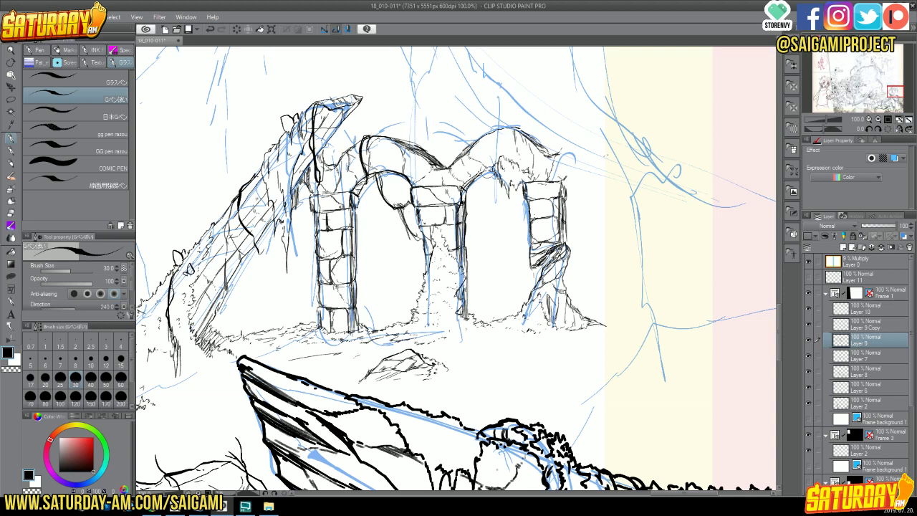
- Check the arcade against the full spread, and ink short ground strokes beside the rock in front of the middle pillar
left_click(900, 120)
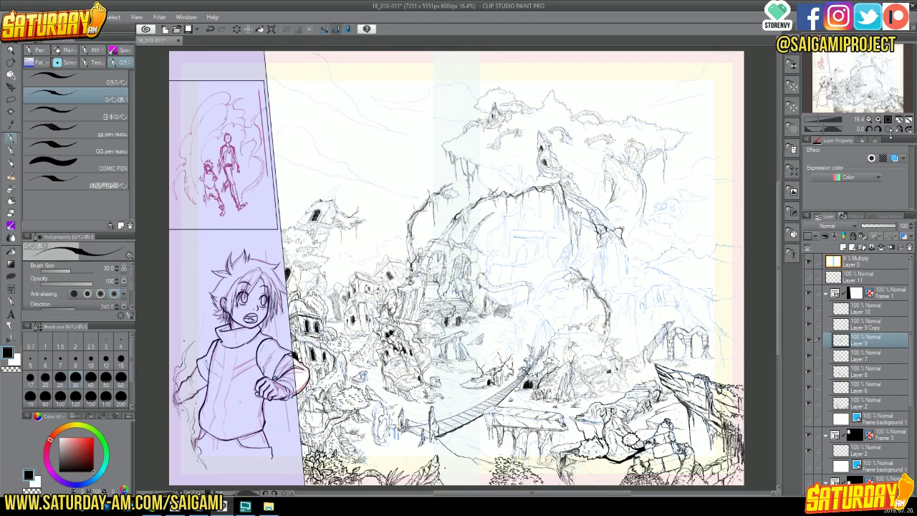
left_click(879, 121)
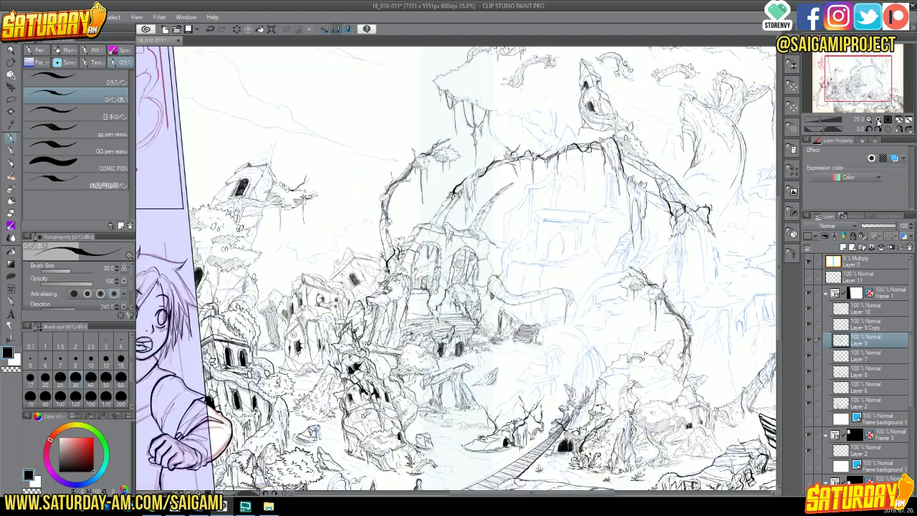
left_click(879, 121)
left_click(879, 121)
left_click(879, 121)
left_click_drag(870, 74, 893, 93)
scroll(898, 93, "up", 1)
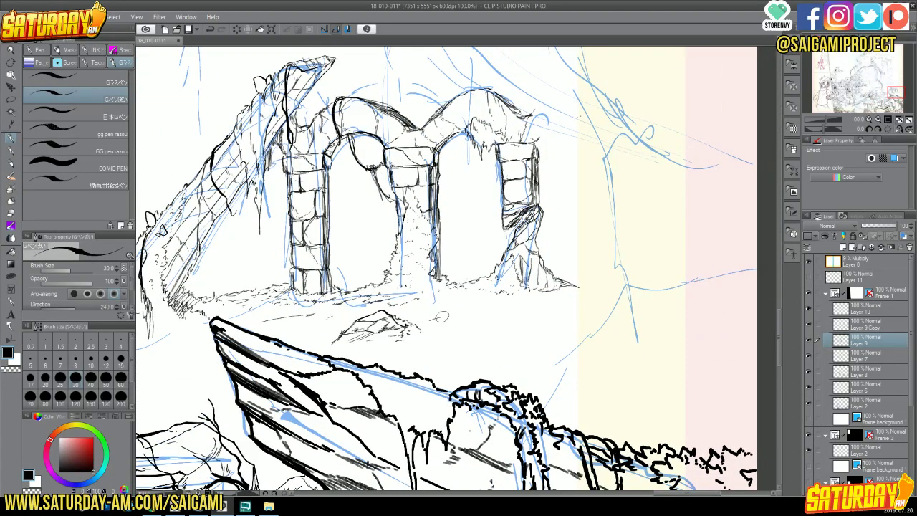
mouse_move(458, 310)
left_mouse_down()
mouse_move(471, 318)
mouse_move(430, 330)
mouse_move(458, 315)
mouse_move(387, 315)
left_mouse_up()
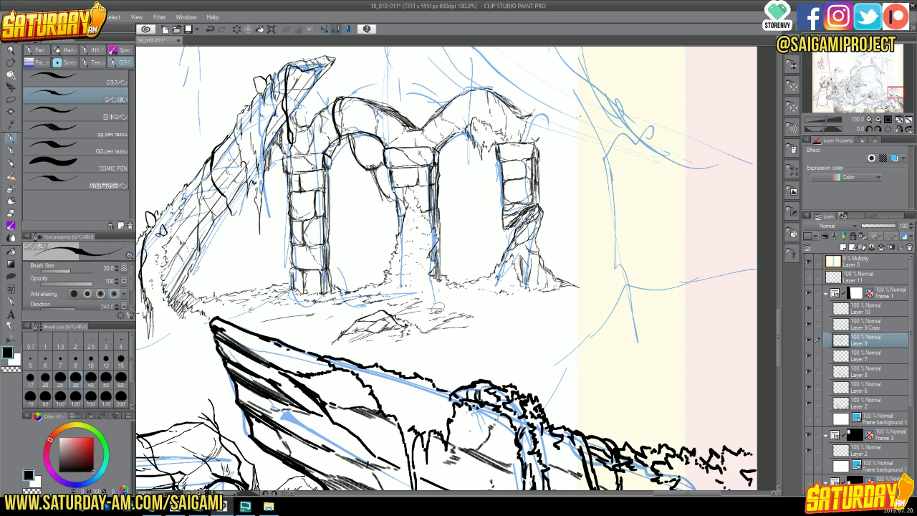
- Examine the arcade, the surrounding ruins and the central ruined building at several magnifications against the full spread
mouse_move(892, 93)
left_mouse_down()
mouse_move(875, 96)
mouse_move(882, 102)
mouse_move(891, 97)
mouse_move(876, 95)
mouse_move(889, 102)
left_mouse_up()
left_click(870, 120)
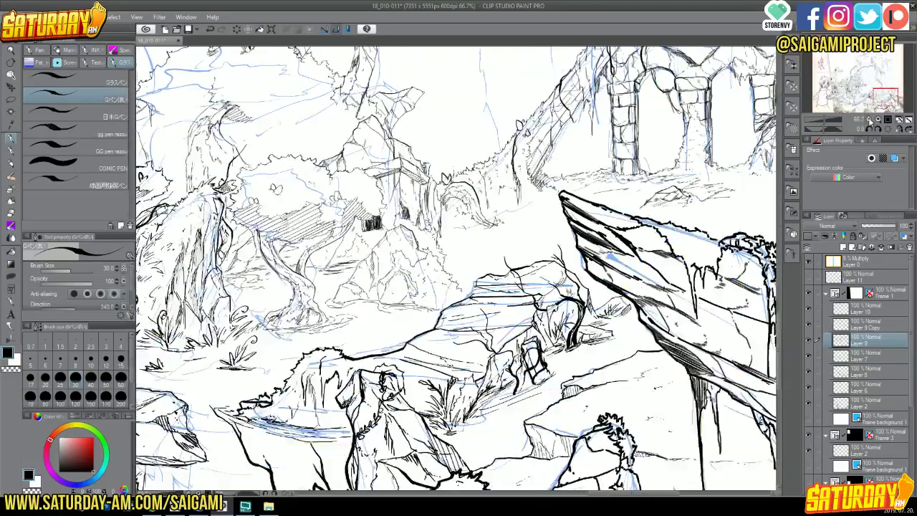
left_click(869, 120)
left_click(870, 120)
left_click(870, 120)
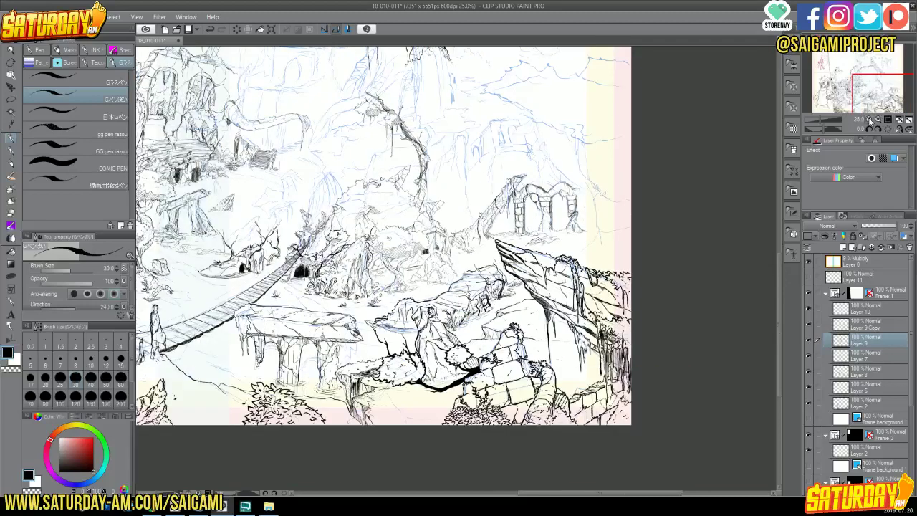
left_click_drag(876, 94, 857, 91)
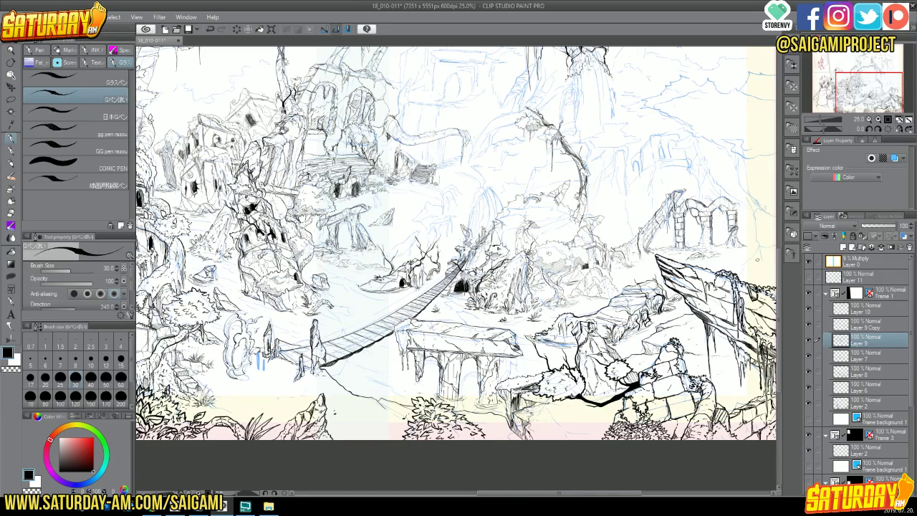
scroll(856, 83, "up", 2)
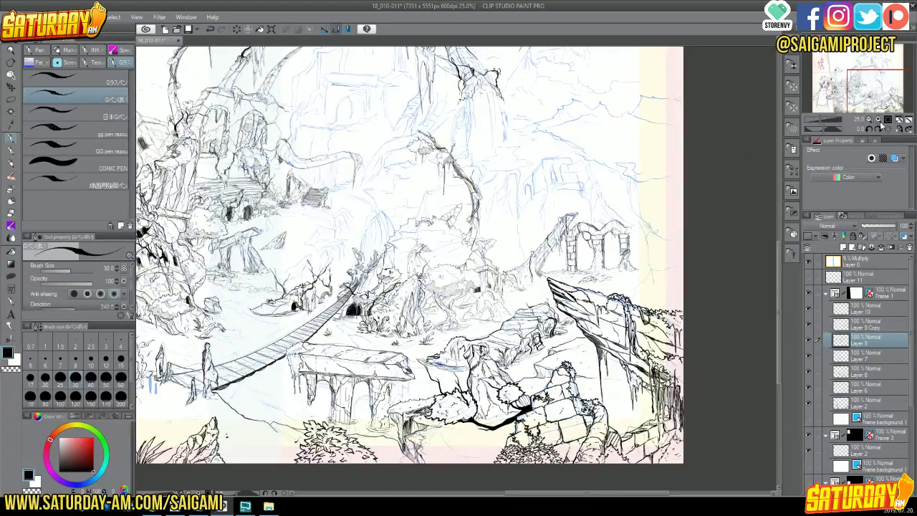
scroll(881, 121, "up", 3)
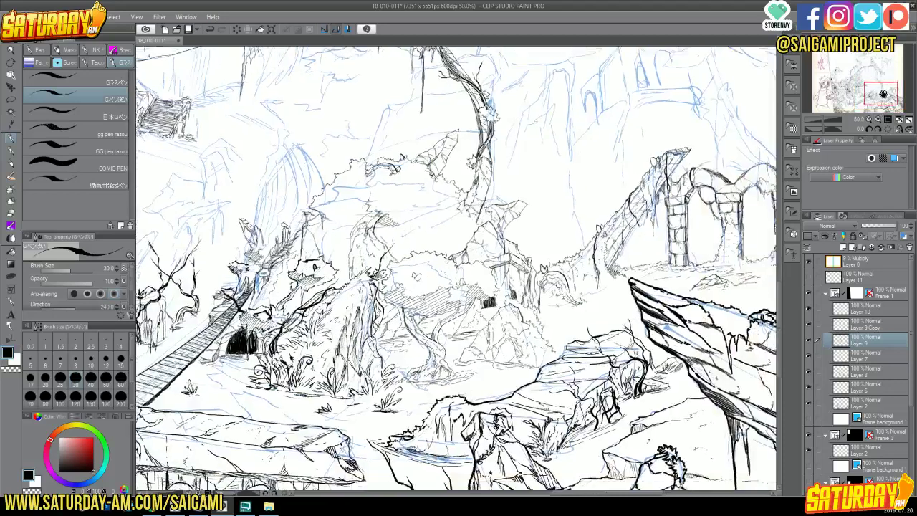
left_click_drag(883, 94, 889, 98)
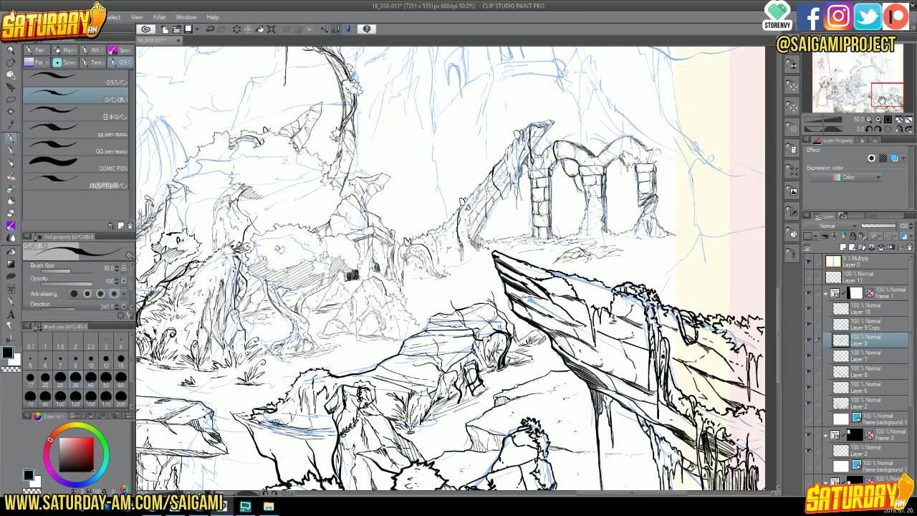
scroll(880, 121, "up", 1)
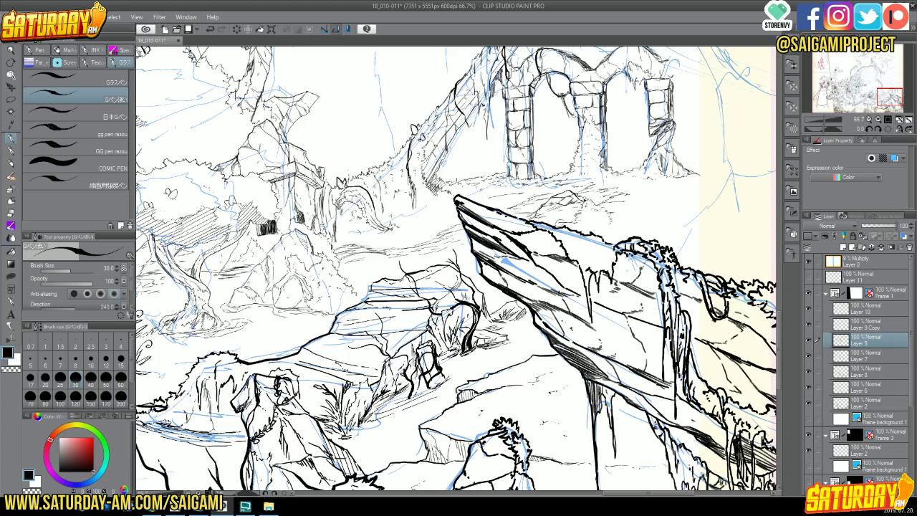
left_click(899, 121)
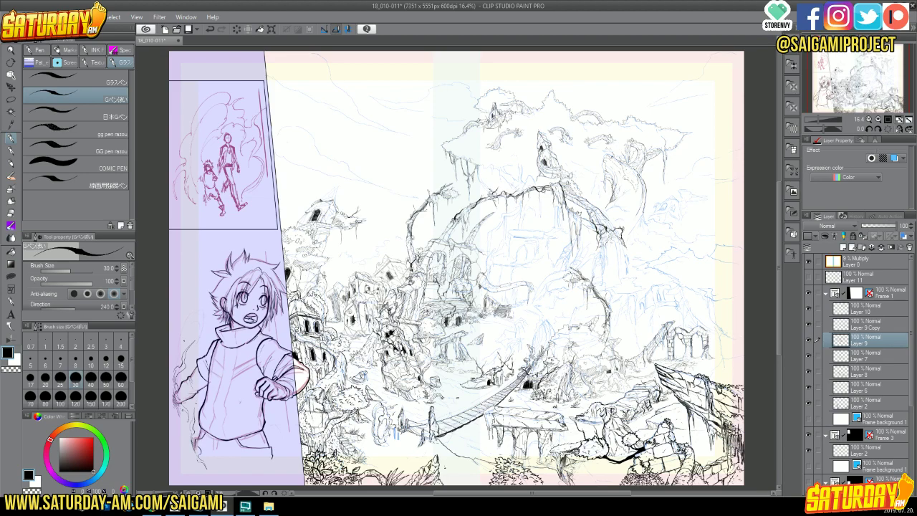
scroll(878, 107, "up", 3)
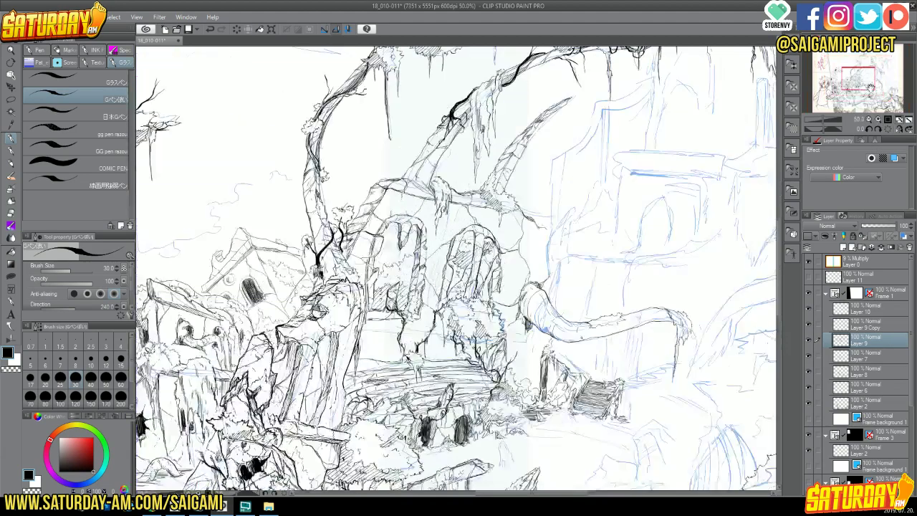
- Ink short grass and ground strokes along the arcade's base and around the faceted rock in front of it
left_click_drag(867, 86, 883, 94)
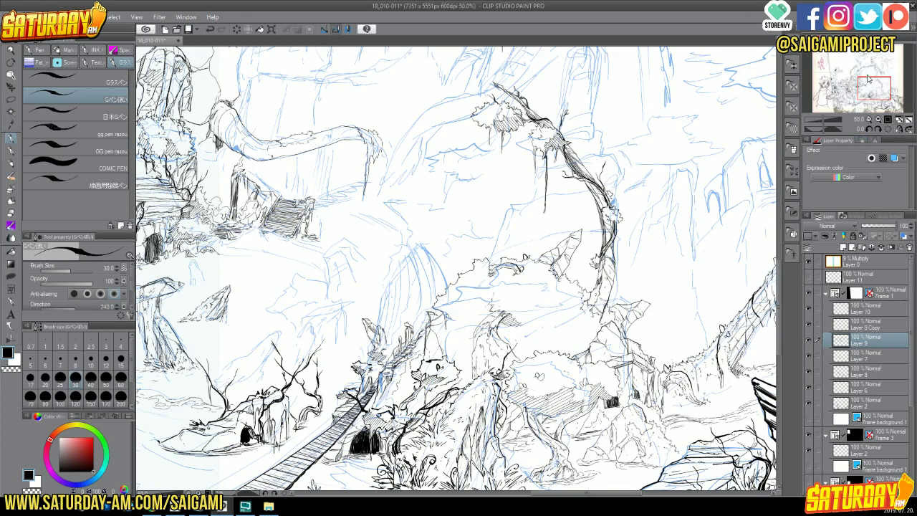
left_click_drag(873, 85, 884, 94)
left_click(879, 120)
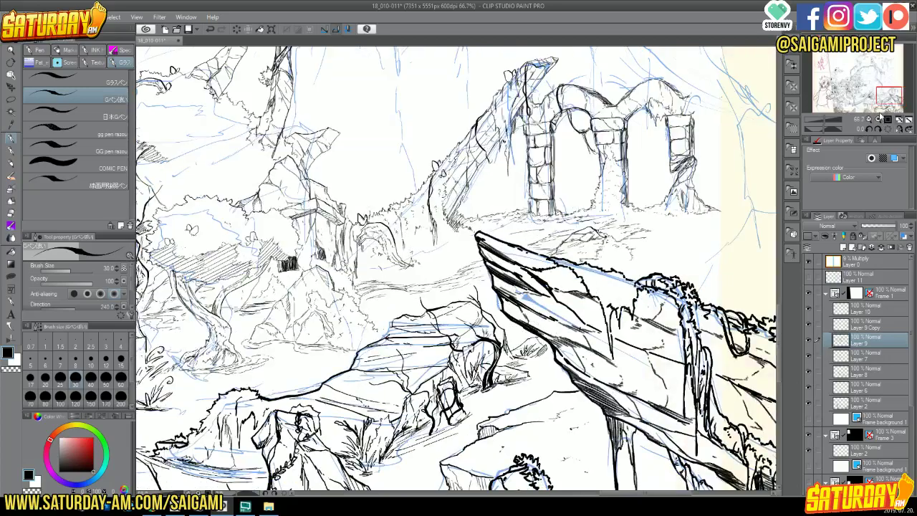
left_click(879, 120)
left_click_drag(888, 98, 894, 97)
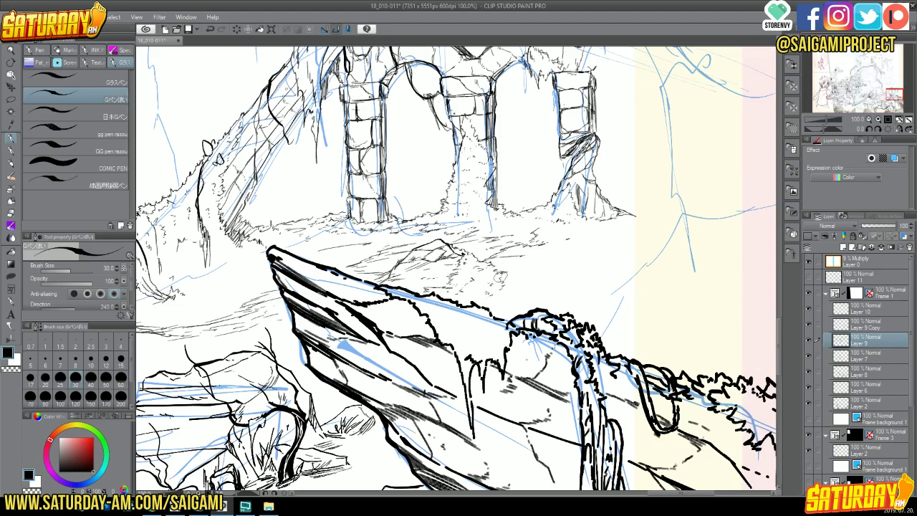
left_click_drag(508, 270, 536, 263)
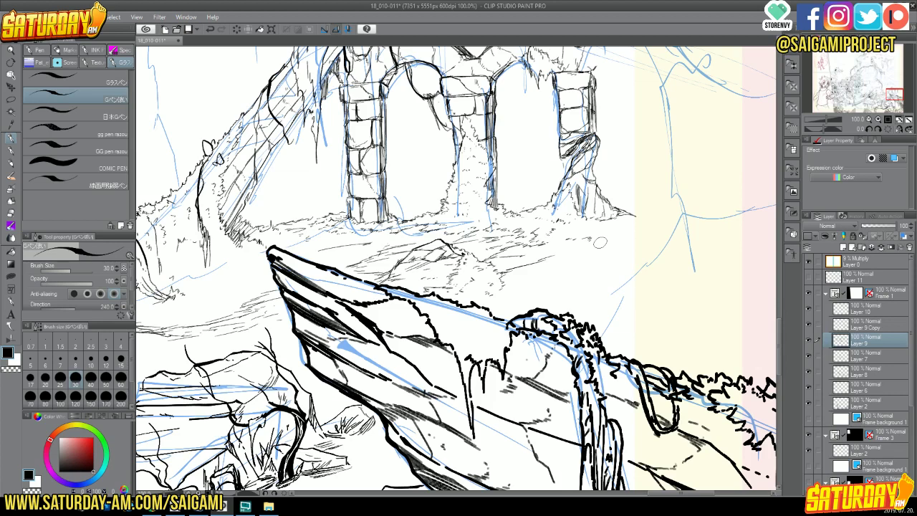
mouse_move(390, 213)
left_mouse_down()
mouse_move(422, 212)
mouse_move(387, 215)
mouse_move(401, 197)
left_mouse_up()
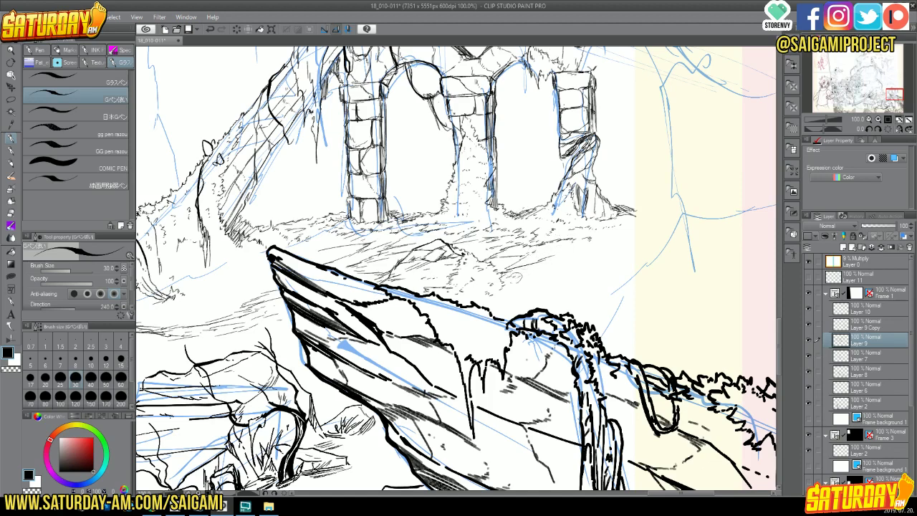
- Ink grass tufts and loose ground contours along the path between the leaning ruin and the foreground slab
left_click_drag(888, 91, 882, 92)
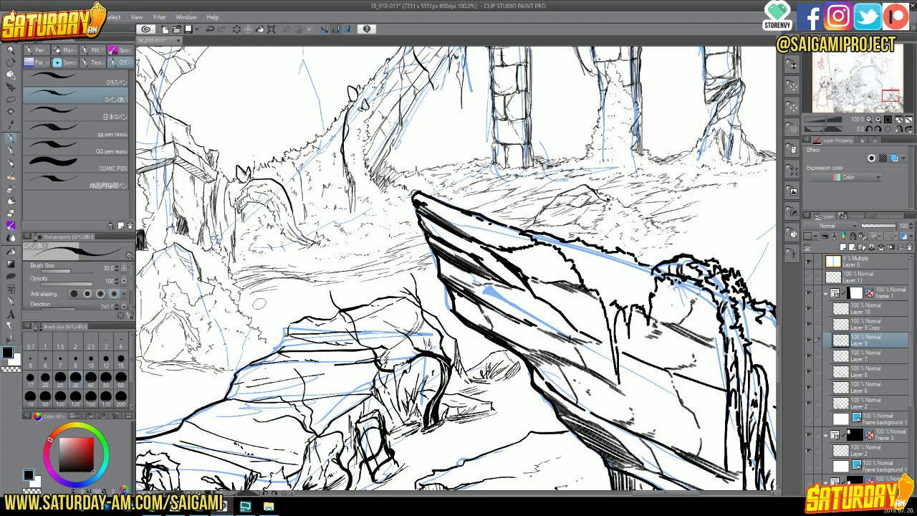
left_click_drag(885, 98, 882, 100)
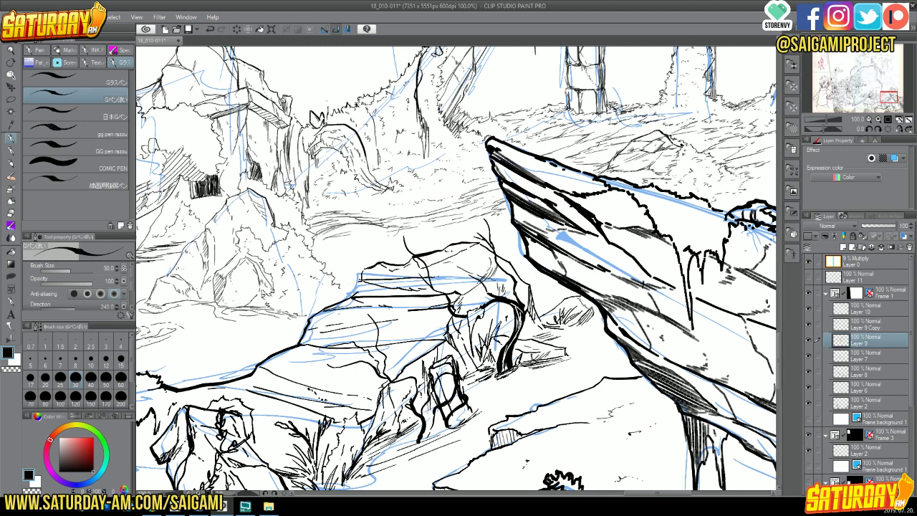
left_click_drag(473, 218, 430, 233)
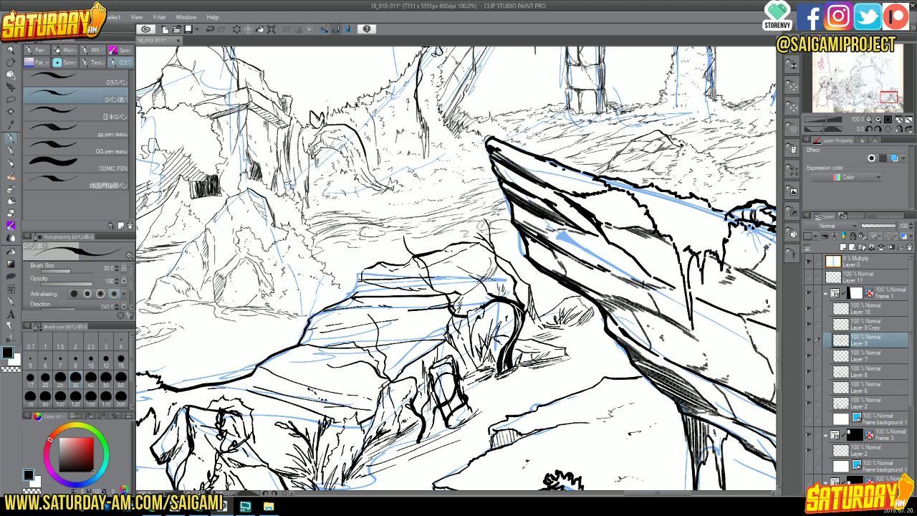
- Ink leafy bushes and a small rock behind the first and middle pillars, extending the foliage towards the leaning ruin
left_click_drag(889, 104, 888, 91)
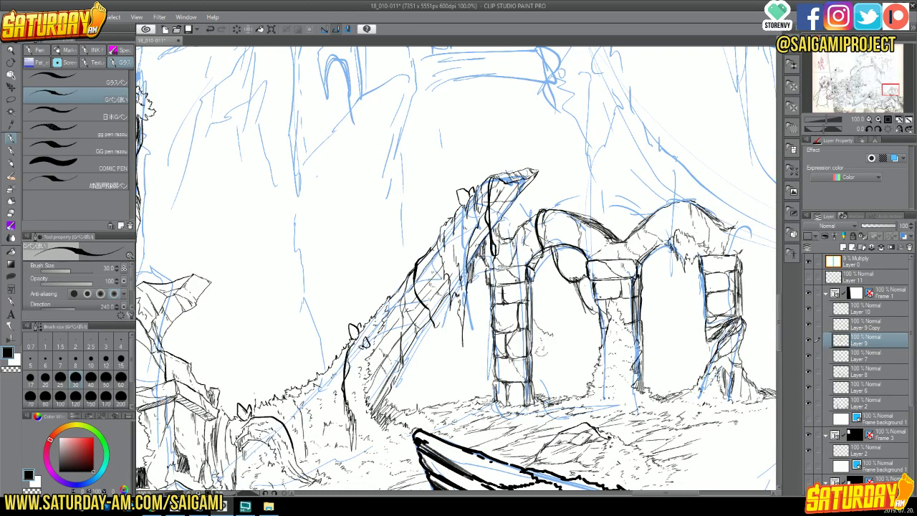
left_click_drag(564, 346, 589, 364)
mouse_move(552, 379)
left_mouse_down()
mouse_move(566, 394)
mouse_move(556, 396)
mouse_move(566, 393)
mouse_move(553, 375)
mouse_move(548, 392)
mouse_move(551, 380)
mouse_move(573, 386)
mouse_move(573, 375)
mouse_move(596, 403)
left_mouse_up()
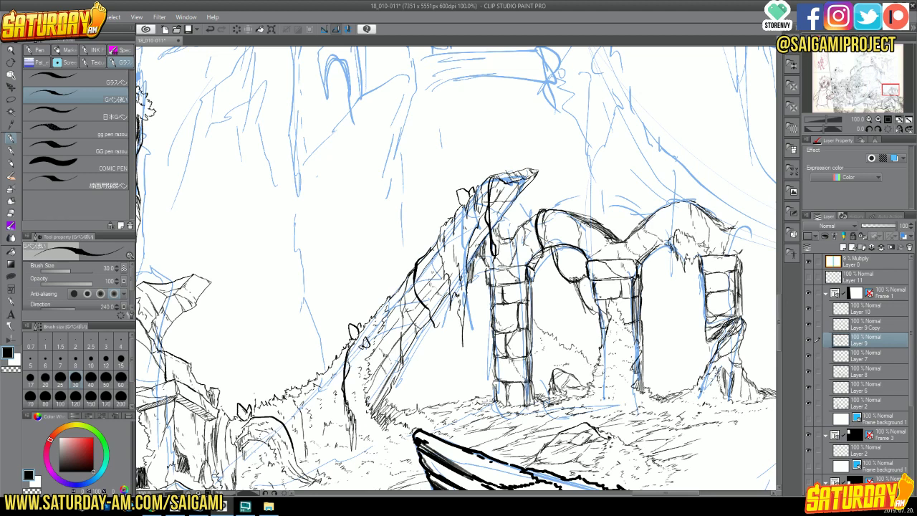
left_click_drag(574, 378, 596, 379)
left_click_drag(538, 373, 558, 369)
mouse_move(547, 376)
left_mouse_down()
mouse_move(474, 391)
mouse_move(458, 381)
mouse_move(455, 391)
left_mouse_up()
left_click_drag(887, 90, 884, 89)
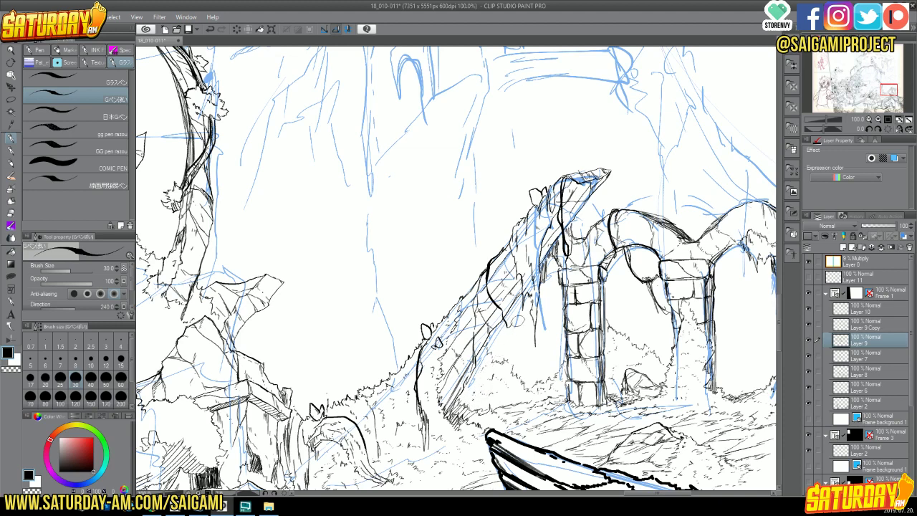
- Ink the top edge and curved broken end of the tower's ledge above the arcade, plus the first arched window
left_click_drag(883, 85, 885, 88)
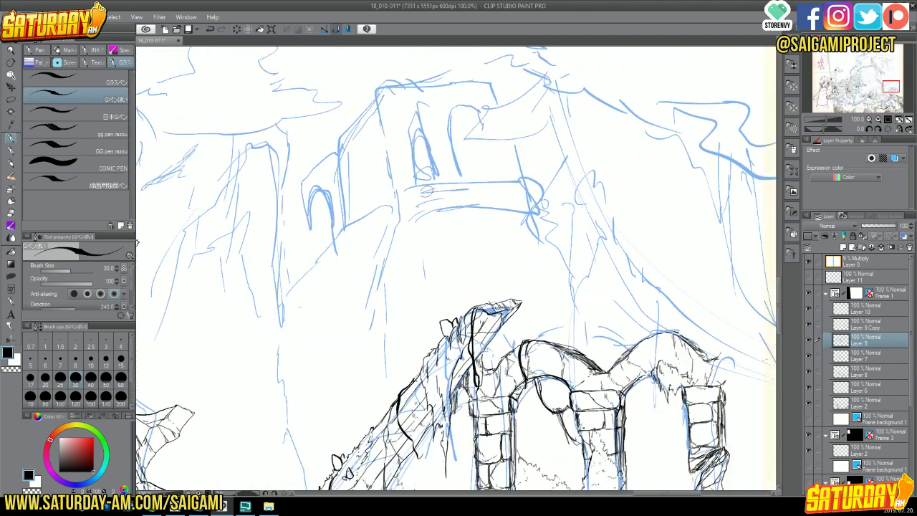
mouse_move(434, 183)
left_mouse_down()
mouse_move(464, 183)
mouse_move(437, 194)
mouse_move(523, 181)
mouse_move(481, 183)
mouse_move(521, 180)
mouse_move(537, 167)
mouse_move(526, 180)
mouse_move(542, 175)
mouse_move(533, 179)
mouse_move(547, 227)
mouse_move(531, 172)
mouse_move(550, 175)
mouse_move(560, 209)
mouse_move(549, 241)
mouse_move(541, 230)
left_mouse_up()
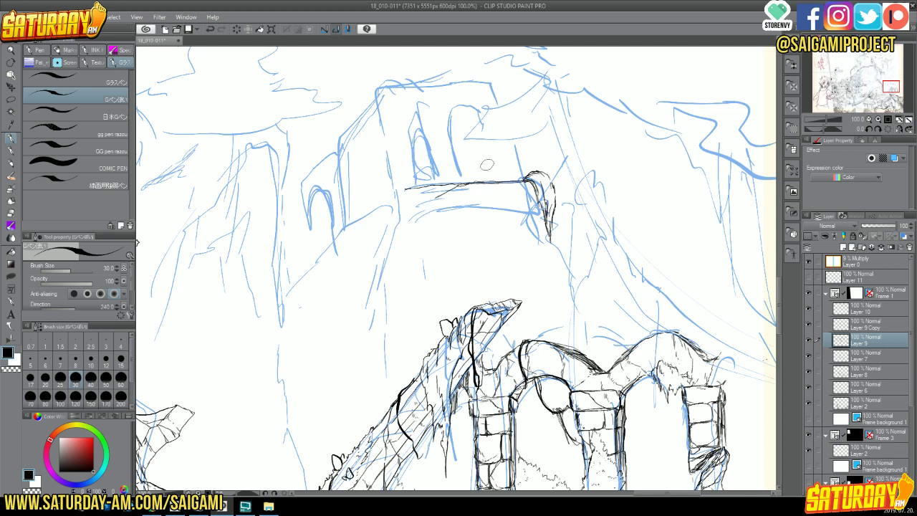
left_click_drag(413, 112, 434, 168)
mouse_move(412, 112)
left_mouse_down()
mouse_move(443, 167)
mouse_move(434, 181)
mouse_move(442, 183)
mouse_move(435, 158)
mouse_move(440, 186)
mouse_move(437, 172)
mouse_move(447, 179)
left_mouse_up()
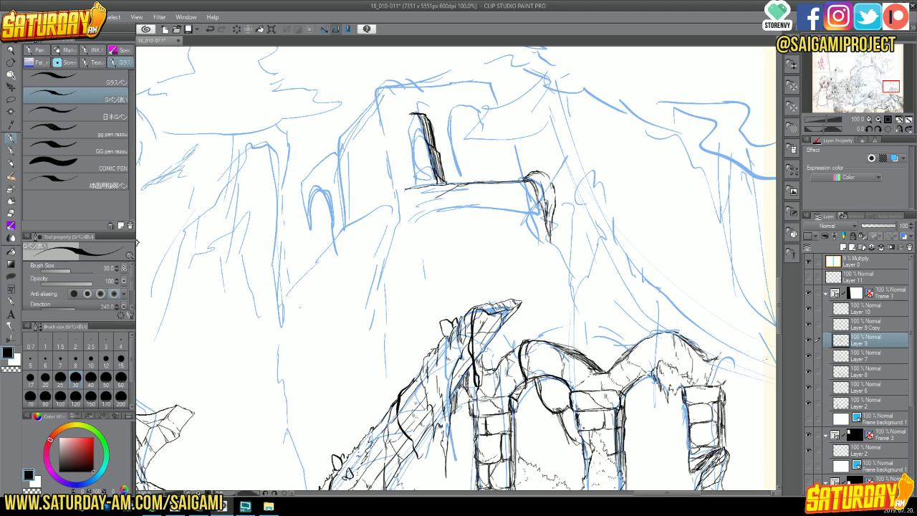
mouse_move(405, 115)
left_mouse_down()
mouse_move(415, 172)
mouse_move(412, 164)
mouse_move(430, 187)
mouse_move(435, 179)
left_mouse_up()
key("ctrl+z")
- Ink the tower's second arched window with a thick, chipped jamb, and add masonry joints between the two windows
left_click_drag(470, 181, 469, 159)
left_click_drag(450, 122, 470, 177)
mouse_move(434, 148)
left_mouse_down()
mouse_move(469, 162)
mouse_move(435, 156)
mouse_move(473, 154)
mouse_move(457, 151)
mouse_move(470, 145)
mouse_move(463, 123)
mouse_move(475, 107)
mouse_move(463, 115)
mouse_move(487, 114)
mouse_move(495, 142)
mouse_move(485, 111)
mouse_move(497, 145)
left_mouse_up()
mouse_move(463, 120)
left_mouse_down()
mouse_move(477, 110)
mouse_move(496, 162)
left_mouse_up()
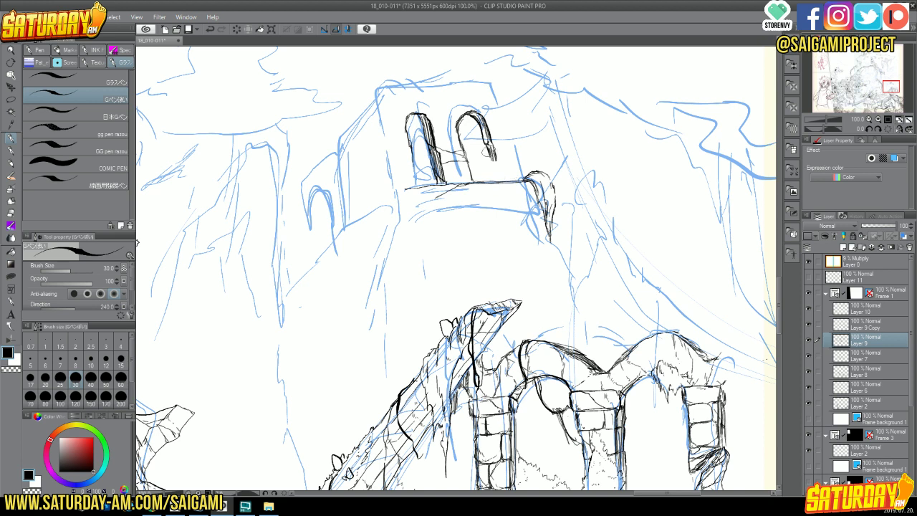
left_click_drag(480, 126, 490, 145)
mouse_move(500, 150)
left_mouse_down()
mouse_move(490, 169)
mouse_move(500, 168)
mouse_move(500, 182)
mouse_move(492, 148)
mouse_move(506, 184)
left_mouse_up()
mouse_move(458, 118)
left_mouse_down()
mouse_move(458, 143)
mouse_move(464, 114)
mouse_move(455, 134)
mouse_move(453, 115)
left_mouse_up()
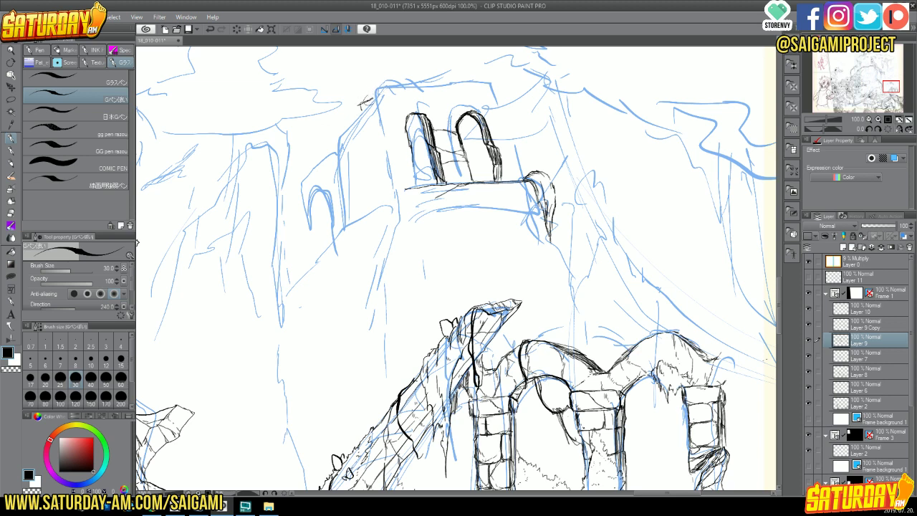
- Ink three dark protruding blocks down the tower's sloping side edge and outline the far edge of its side wall
mouse_move(361, 106)
left_mouse_down()
mouse_move(370, 98)
mouse_move(351, 126)
left_mouse_up()
left_click_drag(351, 127, 336, 147)
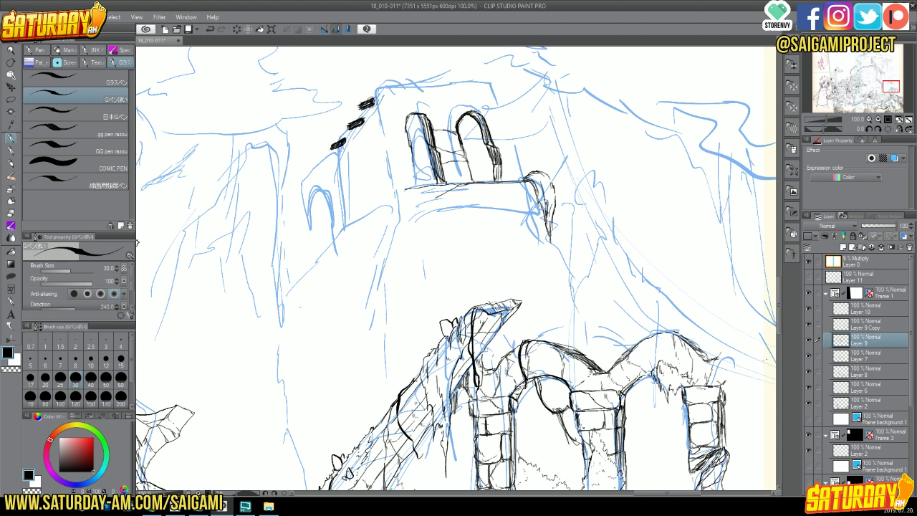
left_click_drag(365, 107, 374, 100)
mouse_move(347, 130)
left_mouse_down()
mouse_move(334, 143)
mouse_move(358, 215)
left_mouse_up()
mouse_move(352, 172)
left_mouse_down()
mouse_move(342, 198)
mouse_move(345, 188)
mouse_move(347, 223)
mouse_move(337, 227)
left_mouse_up()
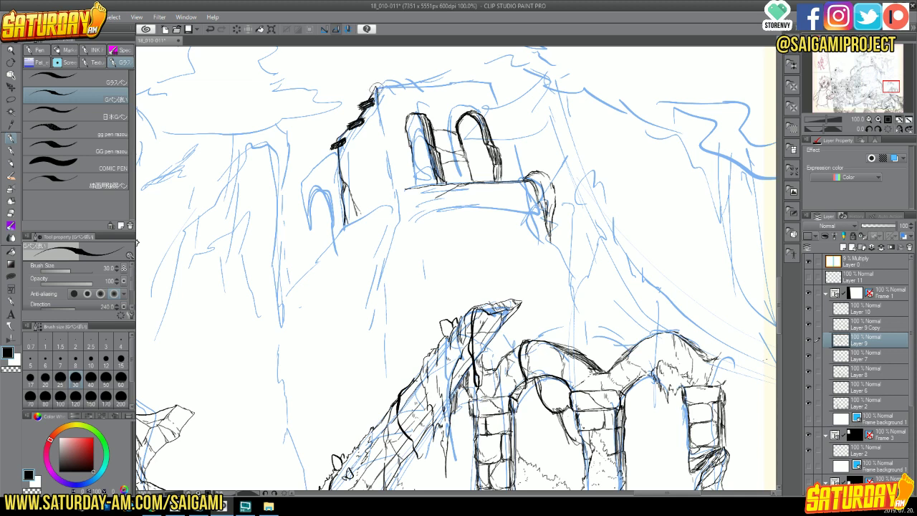
- Ink the tower's front corner, cracks and base line of its side wall, and close the front ledge's outline
mouse_move(365, 100)
left_mouse_down()
mouse_move(374, 85)
mouse_move(370, 97)
mouse_move(390, 85)
mouse_move(376, 133)
mouse_move(383, 136)
left_mouse_up()
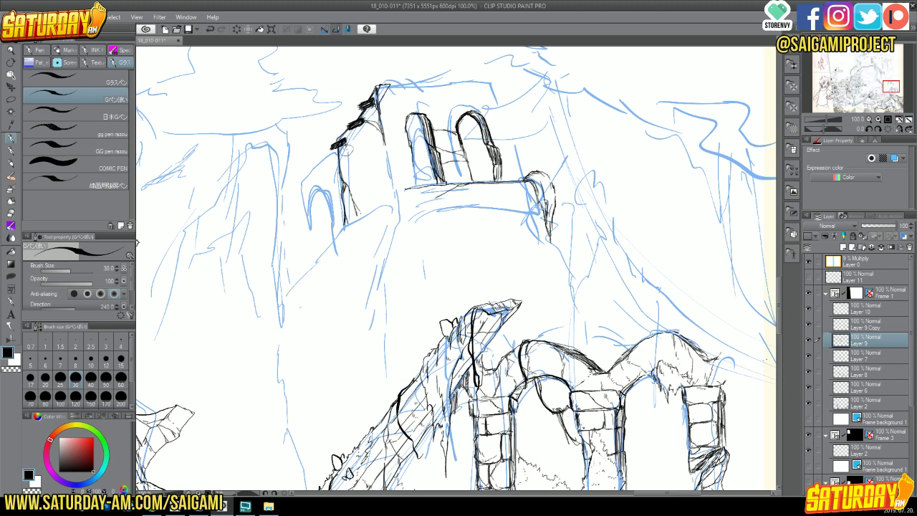
mouse_move(360, 117)
left_mouse_down()
mouse_move(351, 127)
mouse_move(363, 144)
mouse_move(368, 124)
left_mouse_up()
mouse_move(374, 107)
left_mouse_down()
mouse_move(409, 187)
mouse_move(336, 231)
mouse_move(398, 190)
left_mouse_up()
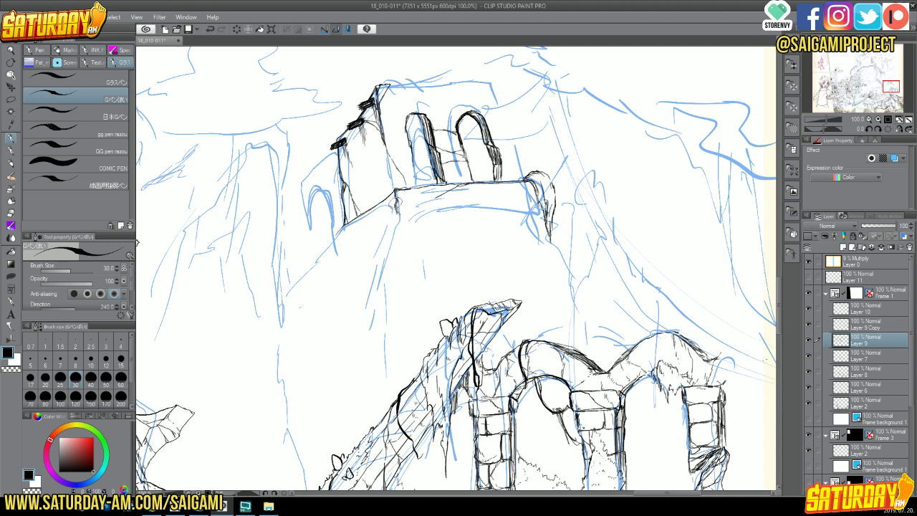
mouse_move(399, 211)
left_mouse_down()
mouse_move(458, 188)
mouse_move(401, 215)
mouse_move(441, 198)
mouse_move(408, 214)
mouse_move(526, 200)
mouse_move(416, 215)
mouse_move(497, 202)
left_mouse_up()
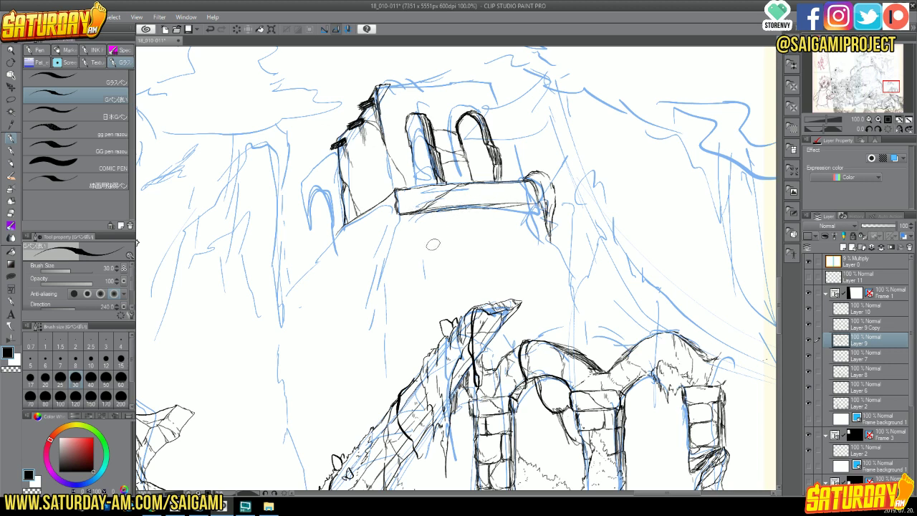
- Fill the tower's second arched window with dense dark vertical hatching
mouse_move(411, 169)
left_mouse_down()
mouse_move(410, 185)
mouse_move(423, 151)
left_mouse_up()
mouse_move(460, 116)
left_mouse_down()
mouse_move(465, 142)
mouse_move(476, 144)
mouse_move(465, 147)
mouse_move(470, 165)
mouse_move(493, 177)
left_mouse_up()
mouse_move(479, 128)
left_mouse_down()
mouse_move(496, 174)
mouse_move(473, 181)
mouse_move(482, 188)
left_mouse_up()
left_click_drag(470, 156, 481, 184)
mouse_move(465, 138)
left_mouse_down()
mouse_move(476, 179)
mouse_move(474, 152)
left_mouse_up()
mouse_move(470, 154)
left_mouse_down()
mouse_move(484, 185)
mouse_move(487, 176)
mouse_move(498, 183)
left_mouse_up()
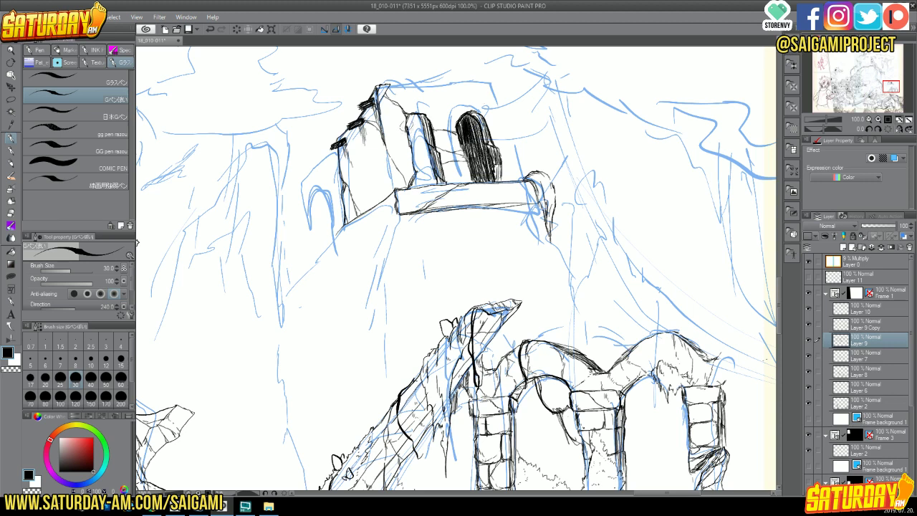
- Fill the tower's first arched window with dense dark hatching down to the ledge
left_click_drag(409, 119, 407, 136)
mouse_move(417, 117)
left_mouse_down()
mouse_move(417, 165)
mouse_move(430, 166)
left_mouse_up()
mouse_move(418, 133)
left_mouse_down()
mouse_move(427, 169)
mouse_move(427, 159)
left_mouse_up()
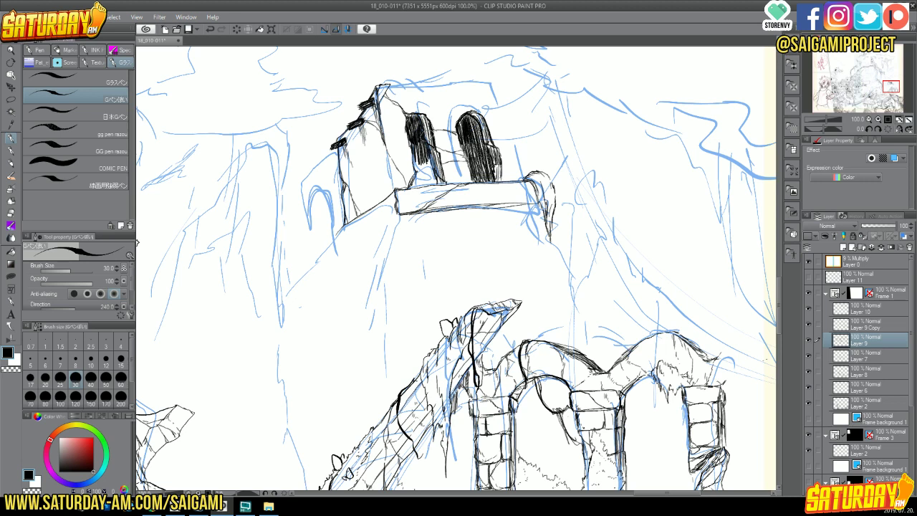
mouse_move(414, 150)
left_mouse_down()
mouse_move(422, 186)
mouse_move(429, 181)
left_mouse_up()
left_click_drag(431, 153, 433, 184)
mouse_move(435, 173)
left_mouse_down()
mouse_move(440, 187)
mouse_move(431, 188)
left_mouse_up()
mouse_move(434, 177)
left_mouse_down()
mouse_move(438, 188)
mouse_move(426, 189)
left_mouse_up()
mouse_move(428, 177)
left_mouse_down()
mouse_move(433, 189)
mouse_move(423, 191)
left_mouse_up()
mouse_move(426, 176)
left_mouse_down()
mouse_move(428, 191)
mouse_move(417, 192)
left_mouse_up()
mouse_move(423, 181)
left_mouse_down()
mouse_move(426, 192)
mouse_move(414, 188)
left_mouse_up()
mouse_move(420, 173)
left_mouse_down()
mouse_move(423, 189)
mouse_move(410, 191)
left_mouse_up()
left_click_drag(417, 174, 420, 191)
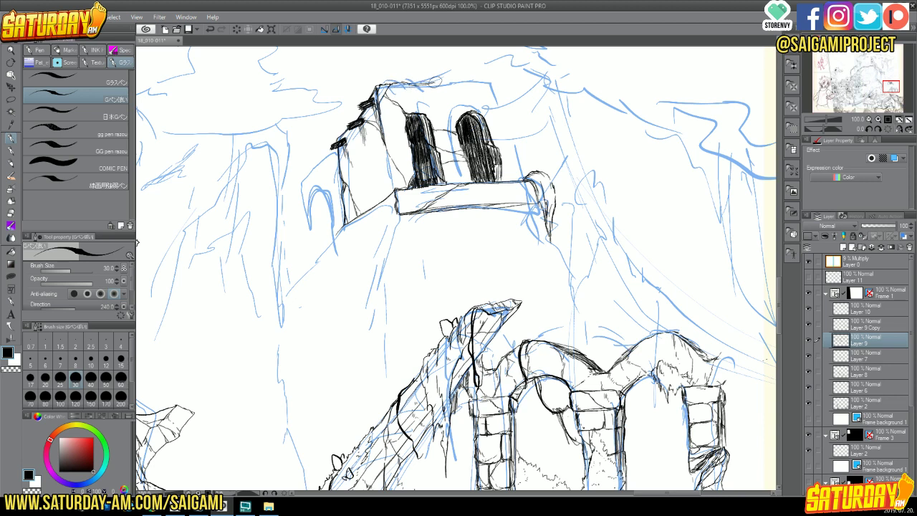
- Ink the tower's top edge and outer wall edge, and continue the ledge along the base of its side wall
left_click_drag(439, 80, 496, 89)
mouse_move(499, 161)
left_mouse_down()
mouse_move(501, 184)
mouse_move(512, 179)
left_mouse_up()
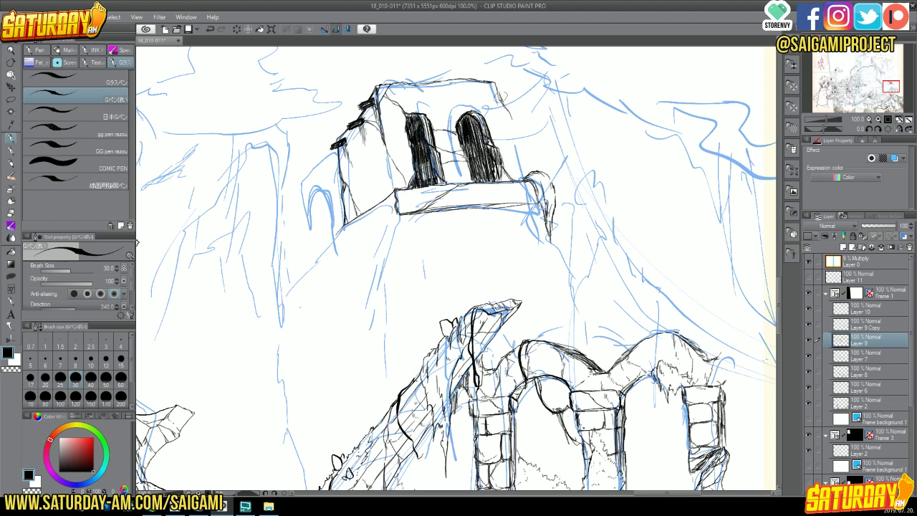
mouse_move(492, 83)
left_mouse_down()
mouse_move(510, 113)
mouse_move(521, 176)
mouse_move(530, 172)
left_mouse_up()
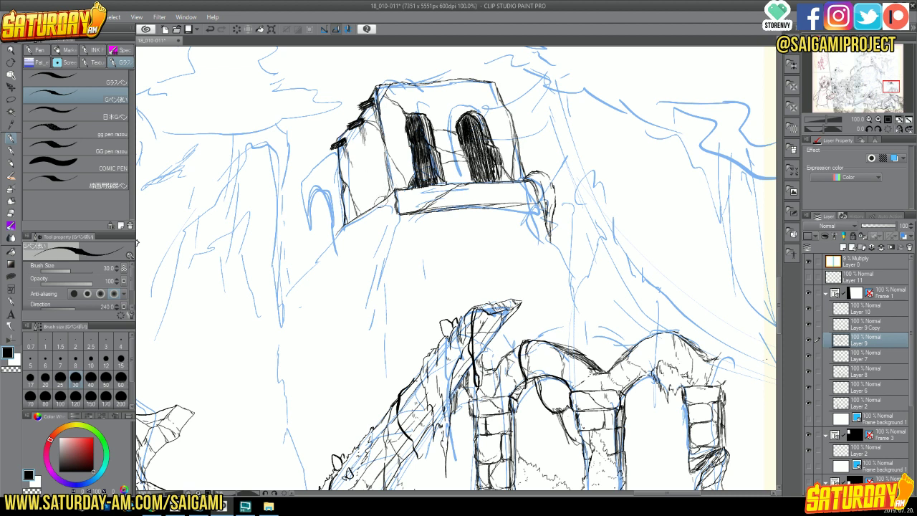
mouse_move(334, 224)
left_mouse_down()
mouse_move(337, 247)
mouse_move(397, 215)
mouse_move(335, 249)
mouse_move(394, 215)
mouse_move(336, 247)
mouse_move(335, 228)
mouse_move(335, 243)
mouse_move(346, 242)
mouse_move(367, 219)
left_mouse_up()
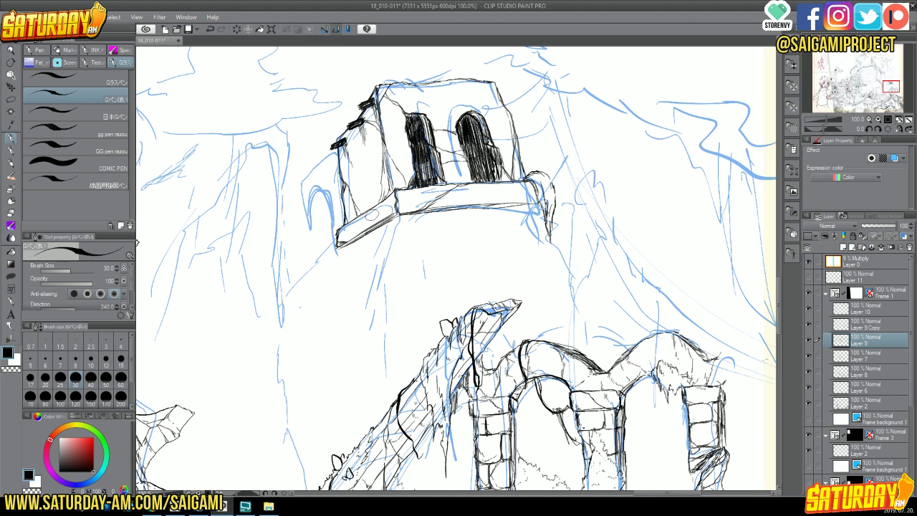
key("ctrl+z")
- Ink the broken arch projecting from the tower's side wall with a shaded underside, and save the file
mouse_move(298, 188)
left_mouse_down()
mouse_move(313, 230)
mouse_move(308, 214)
mouse_move(302, 227)
mouse_move(297, 199)
left_mouse_up()
left_click_drag(301, 180, 337, 149)
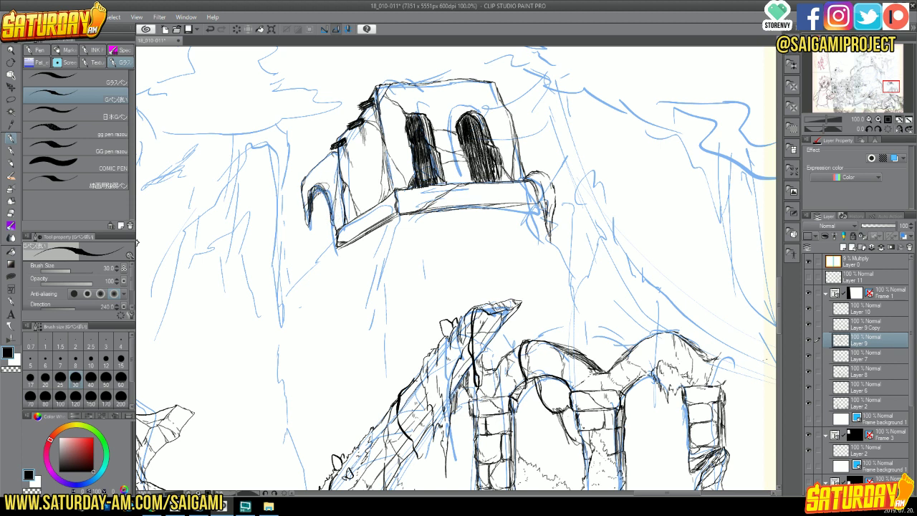
mouse_move(321, 162)
left_mouse_down()
mouse_move(331, 199)
mouse_move(318, 165)
mouse_move(337, 197)
mouse_move(319, 172)
mouse_move(327, 153)
mouse_move(342, 147)
left_mouse_up()
mouse_move(346, 207)
left_mouse_down()
mouse_move(338, 227)
mouse_move(308, 219)
mouse_move(304, 231)
mouse_move(307, 220)
left_mouse_up()
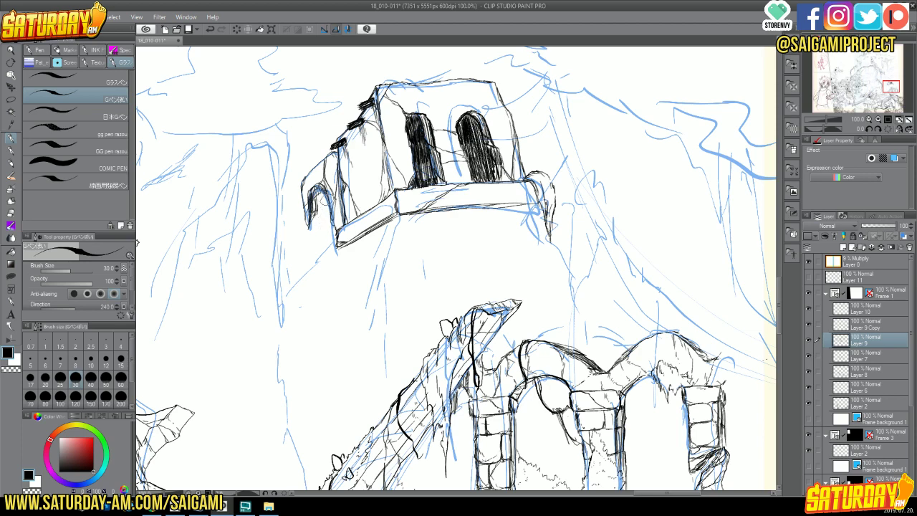
left_click(869, 120)
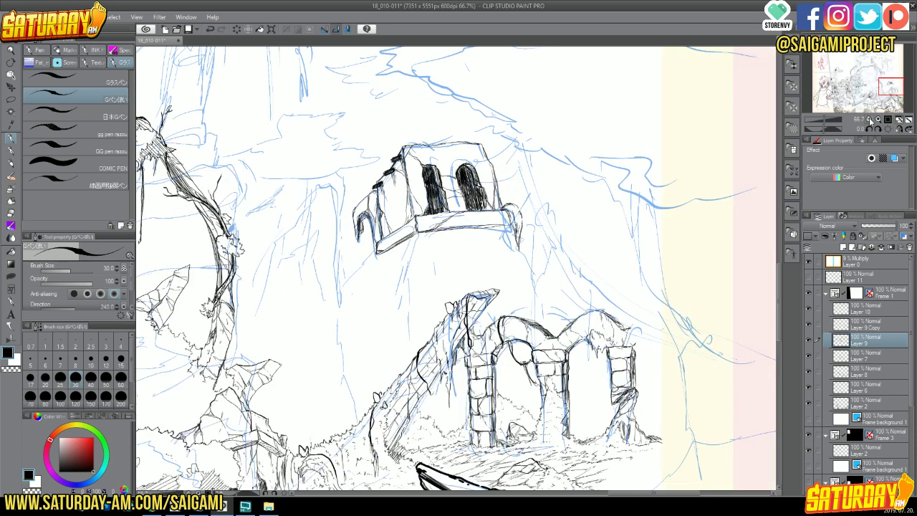
left_click(870, 121)
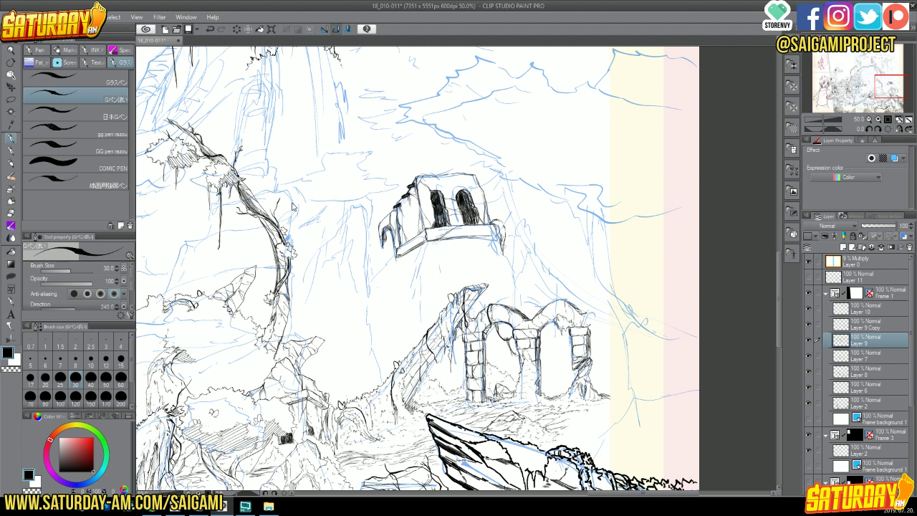
key("ctrl+s")
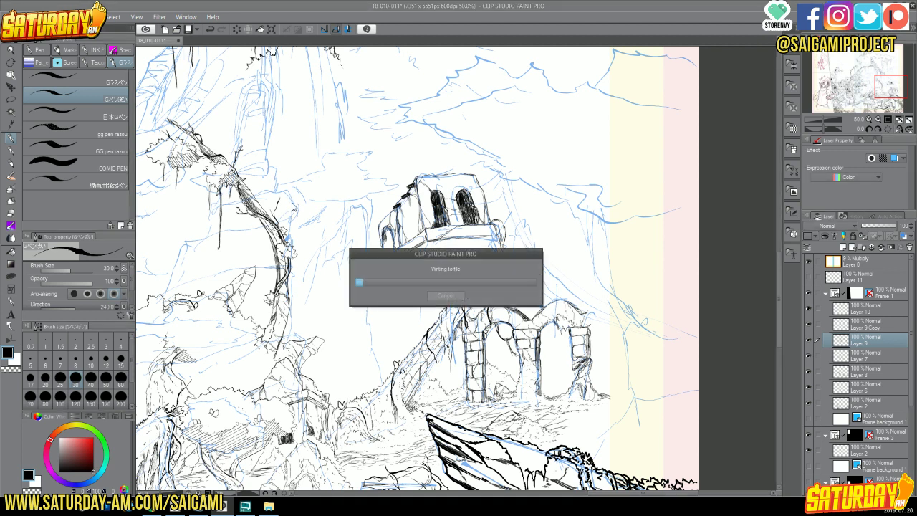
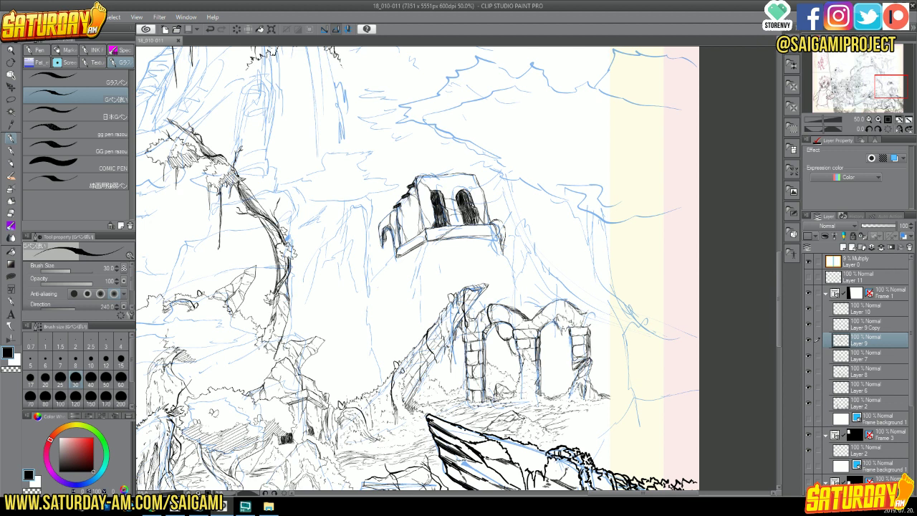
- Ink the tower's front corner edge from the ledge down toward the sloping arch, adding short crack strokes just under the ledge
mouse_move(395, 215)
left_mouse_down()
mouse_move(411, 227)
mouse_move(421, 220)
left_mouse_up()
key("ctrl+z")
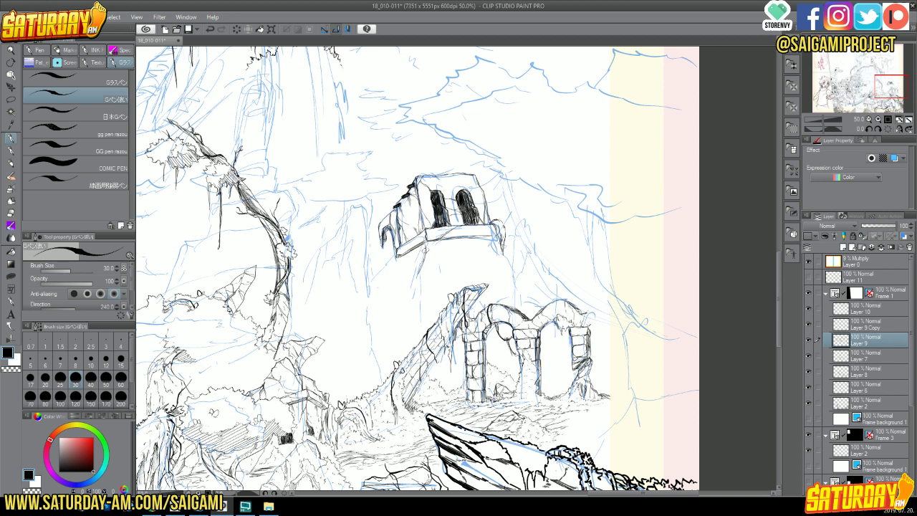
mouse_move(420, 263)
left_mouse_down()
mouse_move(426, 322)
mouse_move(426, 332)
left_mouse_up()
left_click(879, 120)
left_click(880, 121)
left_click_drag(892, 91, 893, 95)
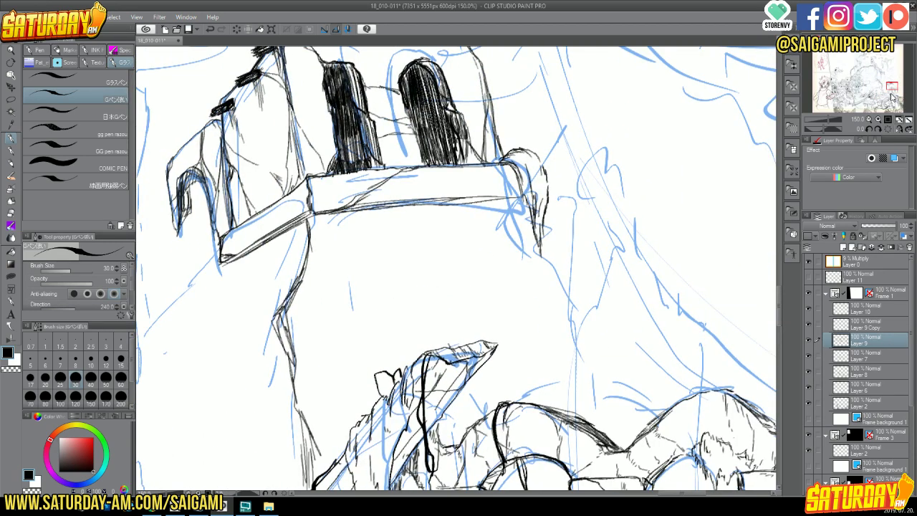
mouse_move(513, 188)
left_mouse_down()
mouse_move(524, 205)
mouse_move(510, 238)
mouse_move(504, 172)
left_mouse_up()
left_click_drag(309, 215, 335, 293)
left_click_drag(311, 249, 335, 287)
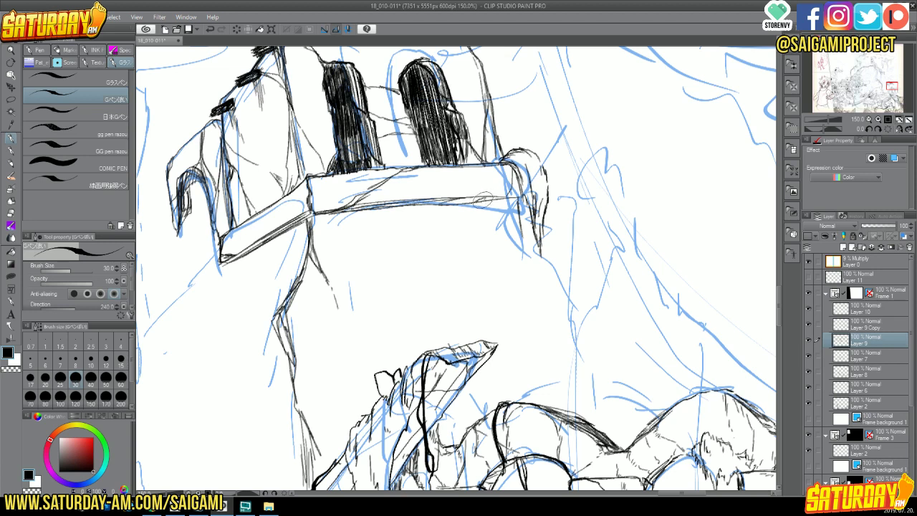
- Ink the tower's far wall edge from the broken end of the ledge downward, following the blue sketch
mouse_move(487, 200)
left_mouse_down()
mouse_move(519, 207)
mouse_move(518, 232)
mouse_move(548, 271)
left_mouse_up()
left_click_drag(522, 216, 565, 290)
mouse_move(517, 233)
left_mouse_down()
mouse_move(551, 267)
mouse_move(538, 271)
mouse_move(556, 268)
left_mouse_up()
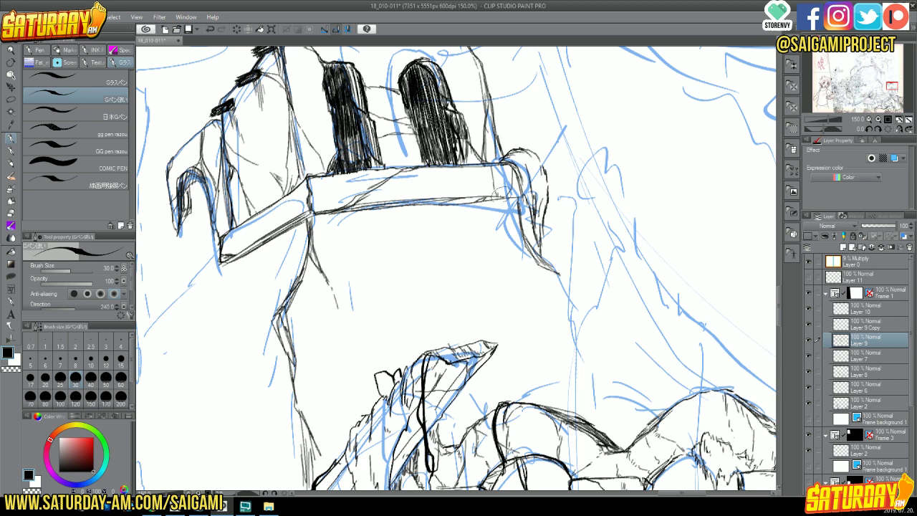
mouse_move(495, 199)
left_mouse_down()
mouse_move(516, 227)
mouse_move(512, 219)
left_mouse_up()
left_click_drag(222, 263, 224, 267)
left_click_drag(556, 272, 577, 318)
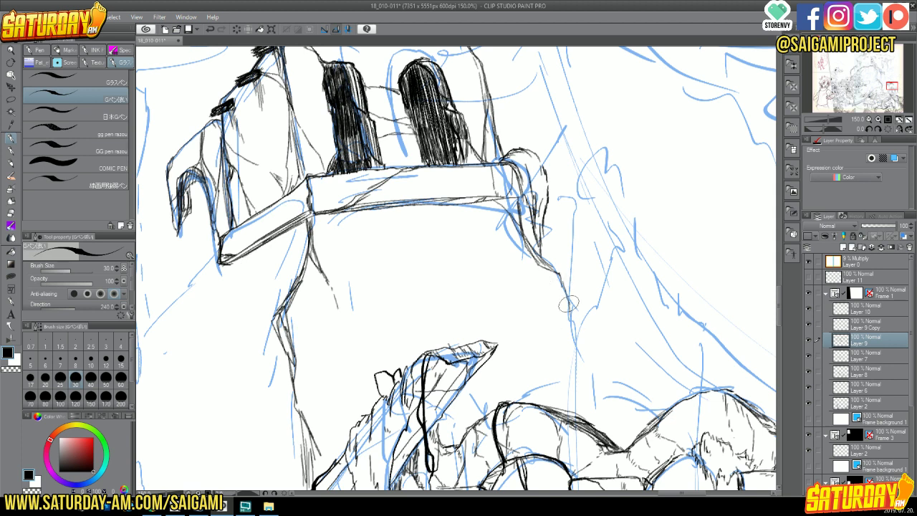
- Outline a narrow arched window with a double inner edge in the tower wall below the ledge
mouse_move(353, 258)
left_mouse_down()
mouse_move(359, 321)
mouse_move(355, 262)
mouse_move(364, 246)
mouse_move(389, 273)
mouse_move(370, 247)
mouse_move(357, 253)
mouse_move(360, 355)
mouse_move(391, 337)
left_mouse_up()
mouse_move(369, 247)
left_mouse_down()
mouse_move(388, 338)
mouse_move(384, 300)
mouse_move(392, 320)
left_mouse_up()
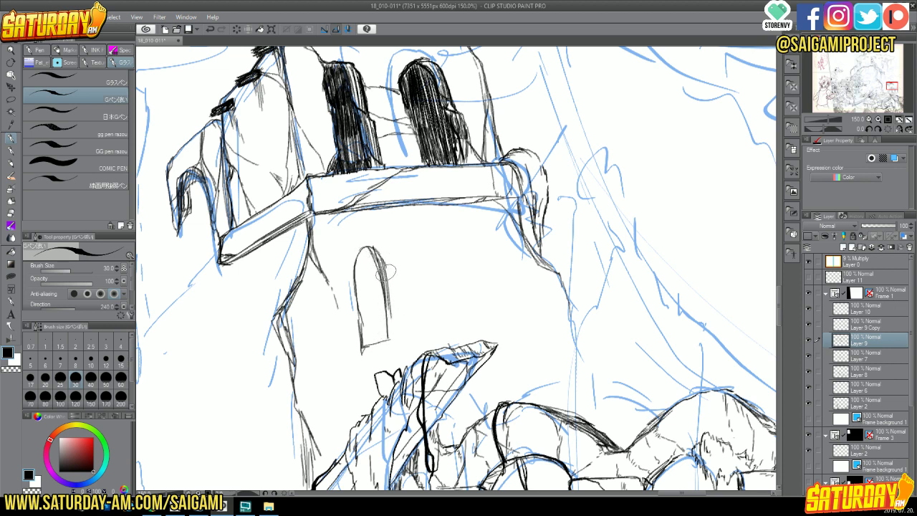
mouse_move(379, 265)
left_mouse_down()
mouse_move(394, 334)
mouse_move(387, 339)
left_mouse_up()
mouse_move(387, 268)
left_mouse_down()
mouse_move(396, 340)
mouse_move(367, 346)
mouse_move(385, 326)
left_mouse_up()
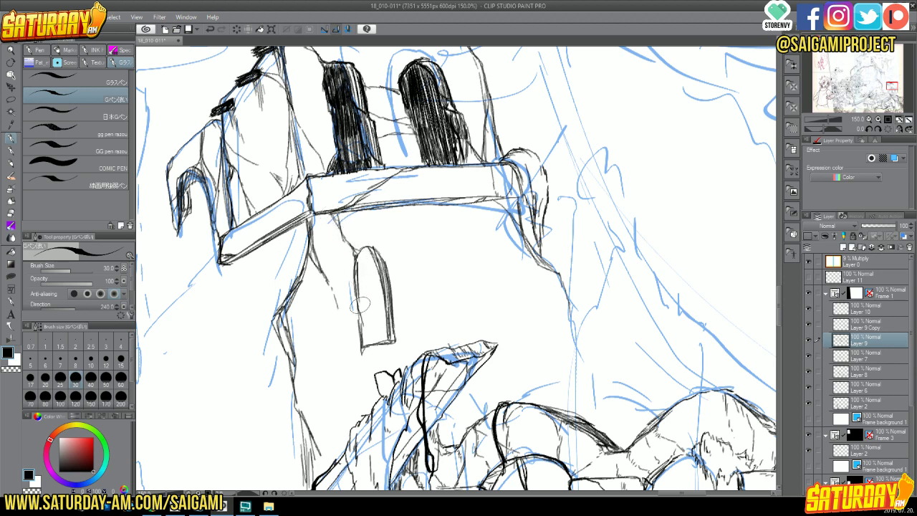
- Fill the new lower window with dense dark vertical hatching and add a small crack line over its arch
mouse_move(363, 278)
left_mouse_down()
mouse_move(365, 244)
mouse_move(367, 311)
left_mouse_up()
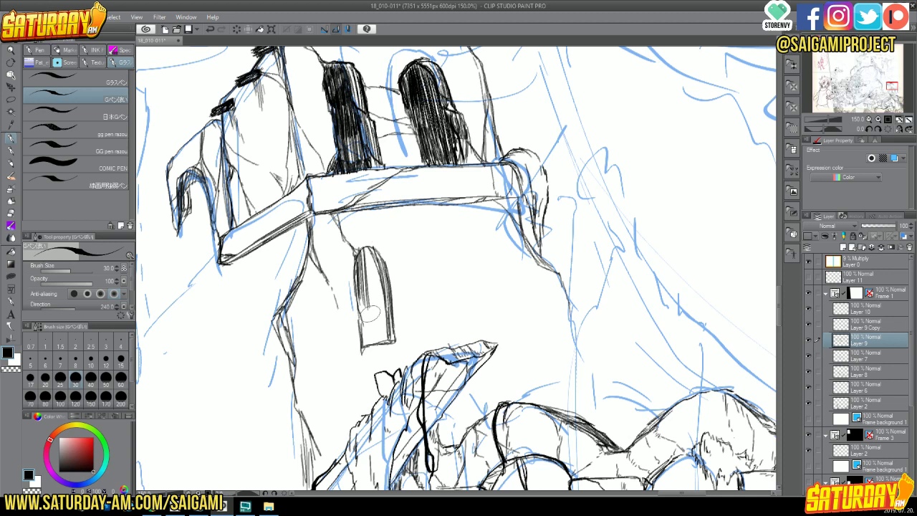
mouse_move(363, 250)
left_mouse_down()
mouse_move(364, 315)
mouse_move(373, 290)
mouse_move(378, 328)
left_mouse_up()
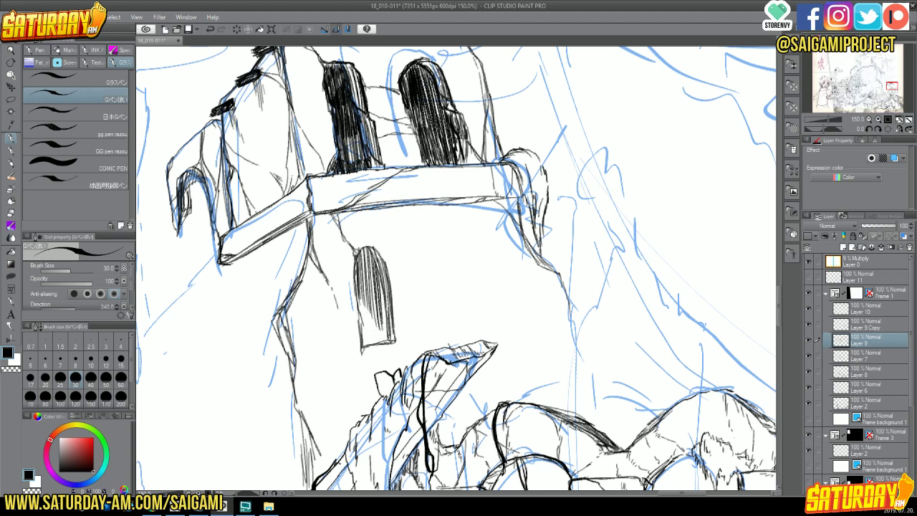
left_click_drag(382, 269, 381, 320)
left_click_drag(367, 246, 361, 305)
left_click_drag(357, 273, 360, 333)
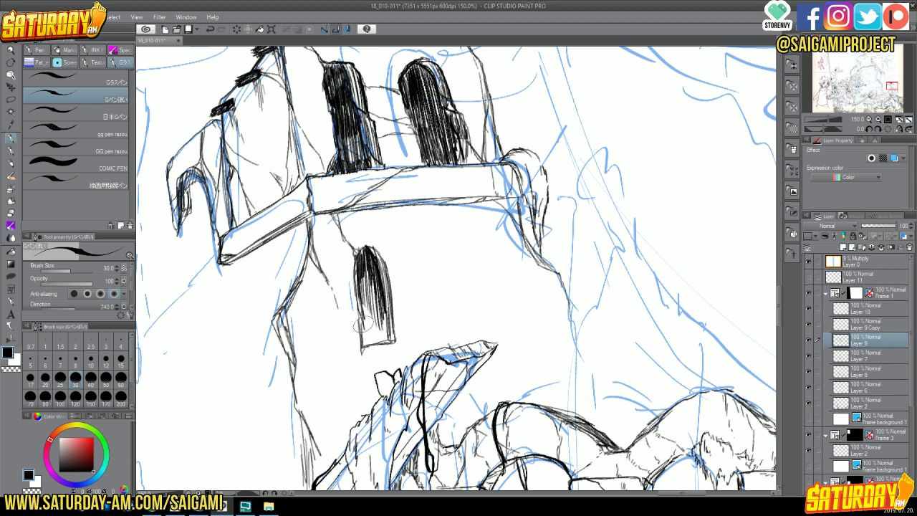
left_click_drag(361, 294, 362, 338)
left_click_drag(367, 272, 376, 351)
mouse_move(376, 294)
left_mouse_down()
mouse_move(378, 343)
mouse_move(369, 342)
left_mouse_up()
left_click_drag(377, 271, 383, 341)
mouse_move(373, 297)
left_mouse_down()
mouse_move(374, 343)
mouse_move(385, 342)
left_mouse_up()
left_click_drag(387, 311, 391, 339)
mouse_move(380, 287)
left_mouse_down()
mouse_move(383, 335)
mouse_move(374, 313)
left_mouse_up()
left_click_drag(379, 298, 383, 344)
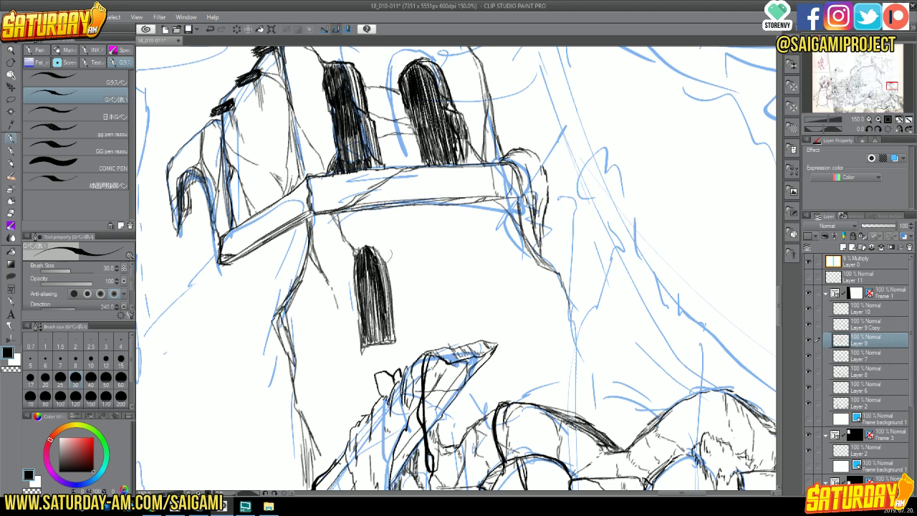
left_click_drag(356, 259, 384, 237)
- Ink ragged foliage outlines from the tip of the sloping arch across the tower's base to its far wall edge
mouse_move(476, 326)
left_mouse_down()
mouse_move(509, 313)
mouse_move(499, 325)
mouse_move(510, 337)
mouse_move(494, 328)
mouse_move(505, 352)
mouse_move(475, 330)
mouse_move(489, 331)
mouse_move(516, 389)
mouse_move(516, 354)
mouse_move(563, 363)
left_mouse_up()
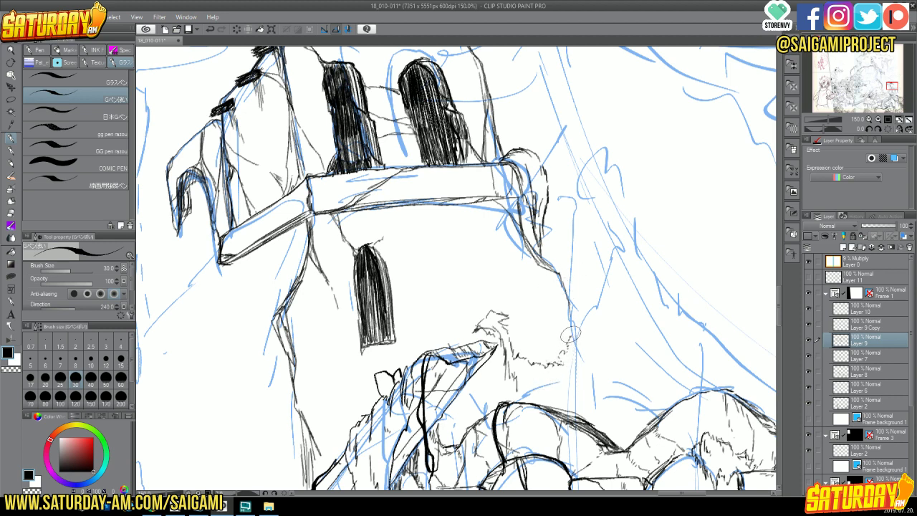
left_click_drag(570, 335, 573, 358)
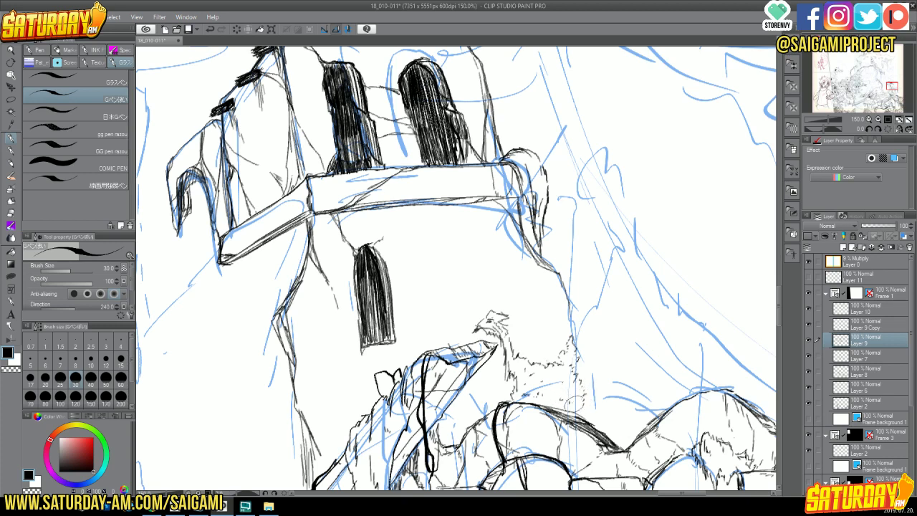
left_click_drag(594, 378, 592, 410)
- Ink a second arched window in the lower wall behind the foliage, fill it with vertical hatching, and draw crack lines around it
mouse_move(470, 333)
left_mouse_down()
mouse_move(461, 261)
mouse_move(479, 240)
mouse_move(465, 247)
mouse_move(460, 277)
mouse_move(467, 251)
mouse_move(482, 248)
mouse_move(493, 319)
left_mouse_up()
mouse_move(490, 258)
left_mouse_down()
mouse_move(483, 246)
mouse_move(496, 262)
mouse_move(498, 308)
mouse_move(489, 258)
mouse_move(498, 309)
mouse_move(472, 241)
mouse_move(484, 238)
mouse_move(494, 265)
mouse_move(469, 296)
left_mouse_up()
mouse_move(473, 240)
left_mouse_down()
mouse_move(471, 295)
mouse_move(493, 304)
left_mouse_up()
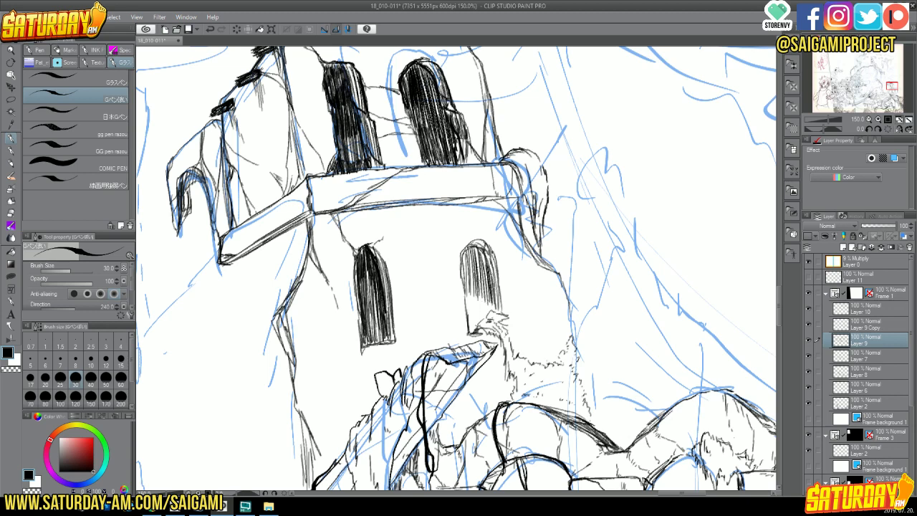
mouse_move(482, 267)
left_mouse_down()
mouse_move(477, 328)
mouse_move(467, 289)
mouse_move(466, 329)
left_mouse_up()
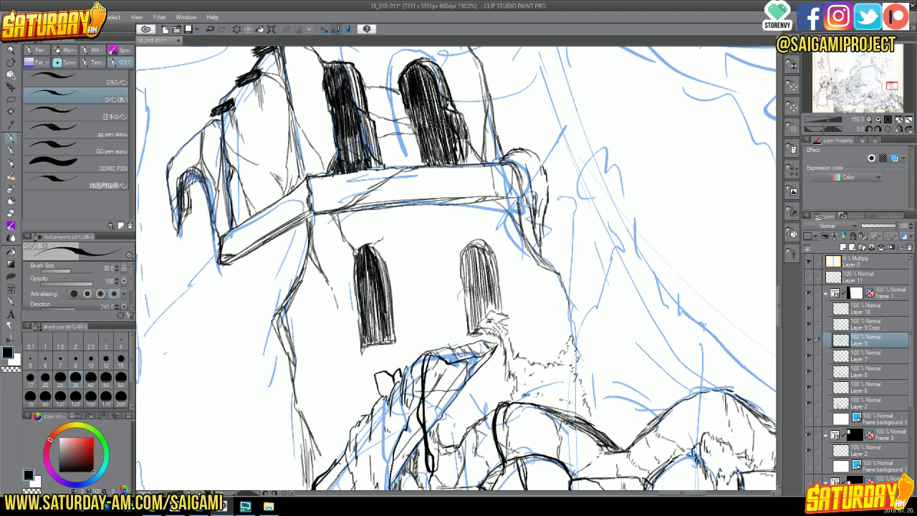
left_click_drag(464, 291, 463, 331)
left_click_drag(462, 258, 460, 309)
left_click_drag(432, 204, 459, 242)
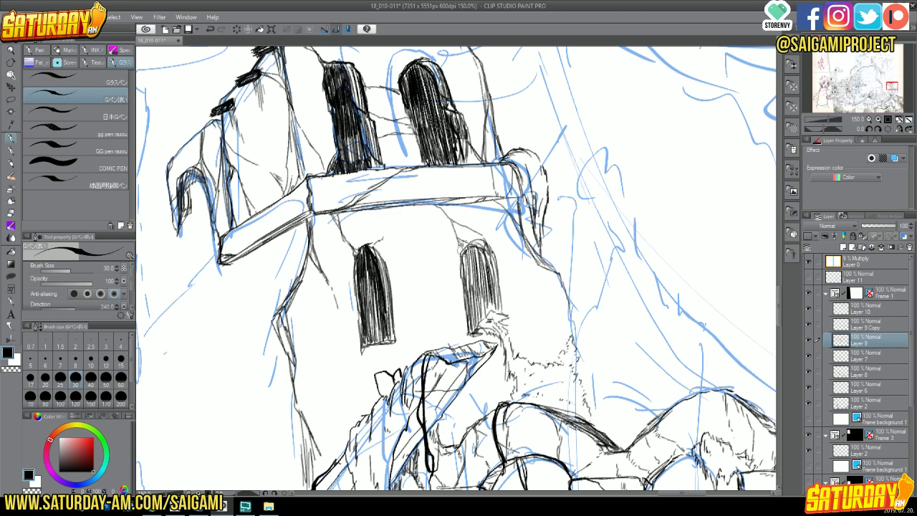
mouse_move(495, 264)
left_mouse_down()
mouse_move(477, 309)
mouse_move(480, 252)
mouse_move(484, 321)
mouse_move(474, 250)
mouse_move(472, 320)
left_mouse_up()
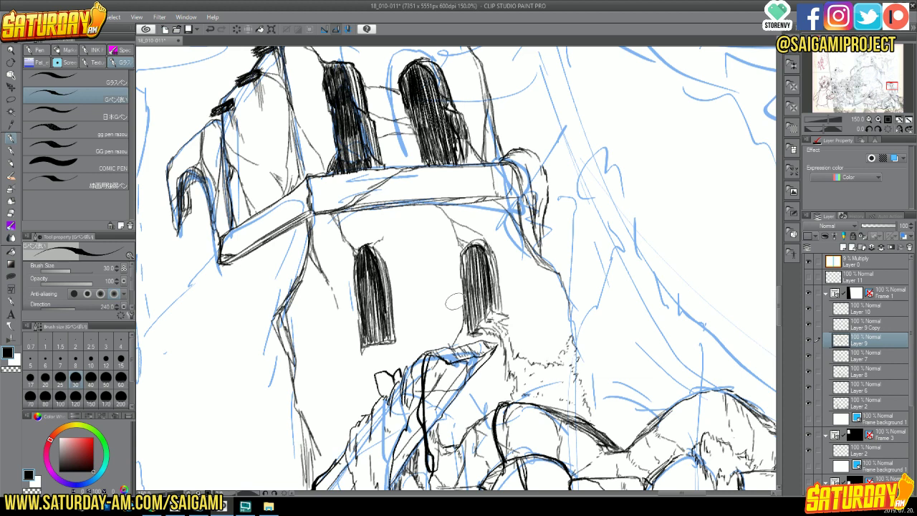
mouse_move(462, 285)
left_mouse_down()
mouse_move(398, 327)
mouse_move(398, 312)
mouse_move(395, 340)
mouse_move(405, 326)
mouse_move(303, 410)
left_mouse_up()
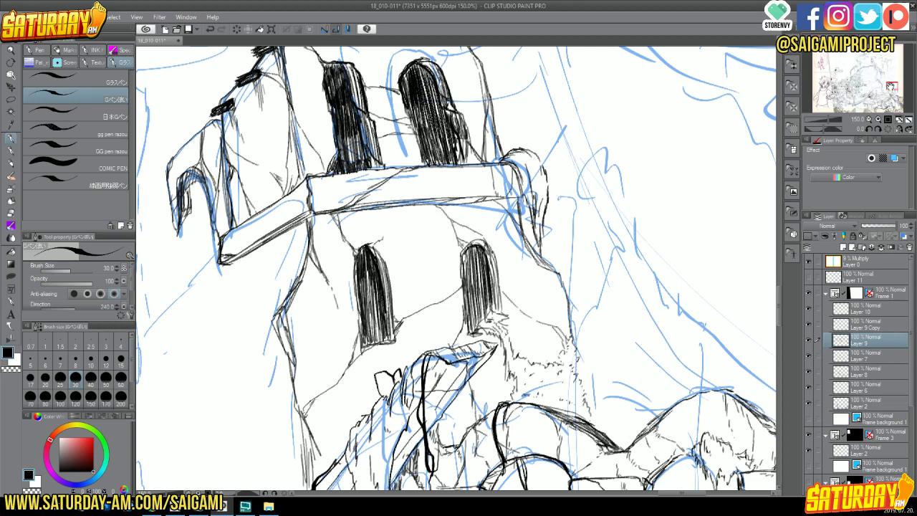
- Ink the tower's broken side wall below the ledge, with a jagged overhanging edge tapering down to the front corner
left_click_drag(887, 85, 889, 86)
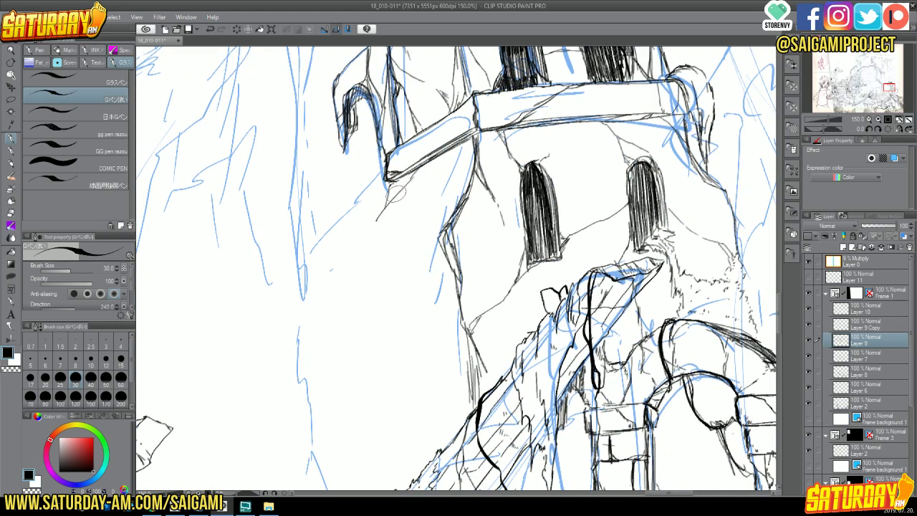
mouse_move(394, 182)
left_mouse_down()
mouse_move(361, 224)
mouse_move(435, 235)
mouse_move(434, 222)
mouse_move(457, 214)
left_mouse_up()
mouse_move(409, 235)
left_mouse_down()
mouse_move(425, 296)
mouse_move(416, 249)
mouse_move(425, 285)
mouse_move(459, 328)
mouse_move(431, 299)
mouse_move(464, 338)
left_mouse_up()
mouse_move(423, 291)
left_mouse_down()
mouse_move(467, 338)
mouse_move(474, 367)
left_mouse_up()
left_click_drag(446, 318, 493, 370)
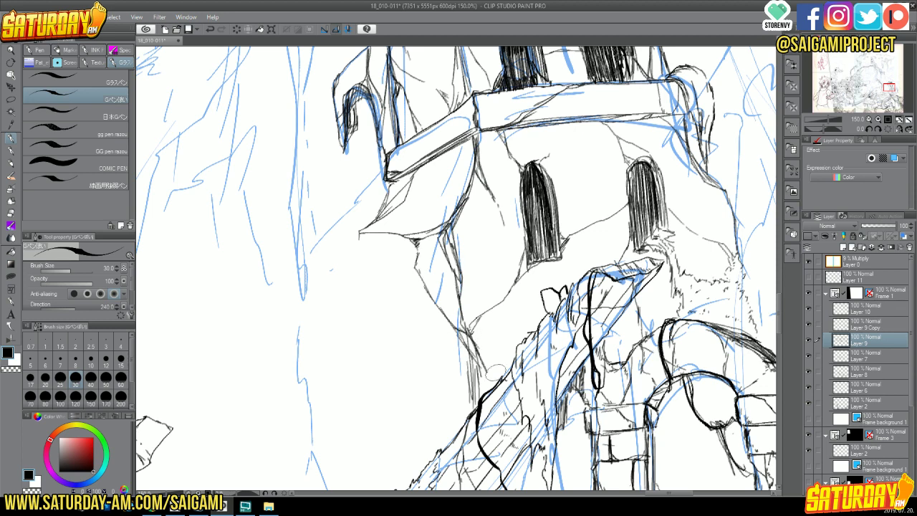
- Hatch the underside of the side wall's jagged overhang and ink a second broken edge beneath it running to the tower's base
left_click(899, 121)
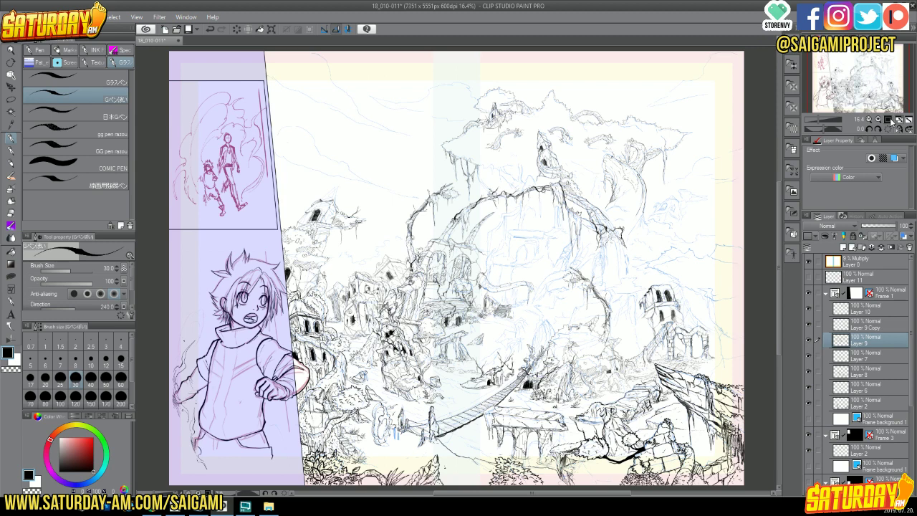
left_click(888, 120)
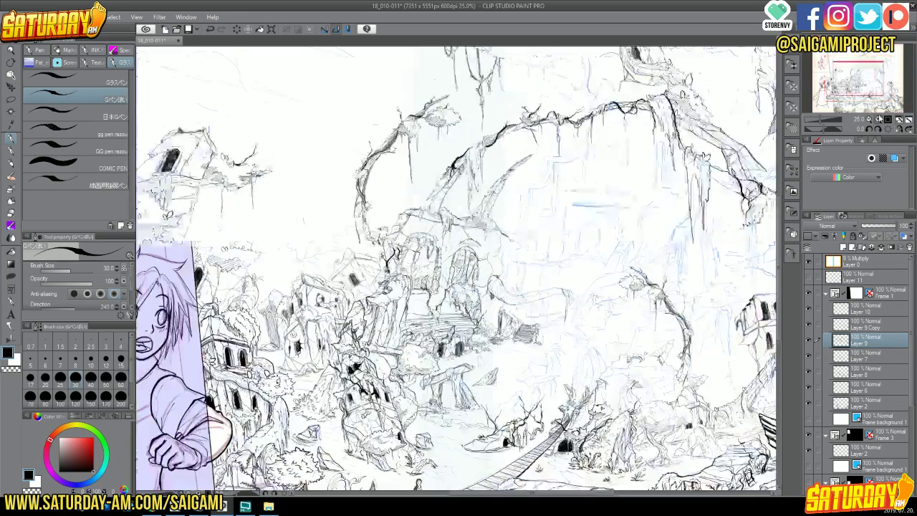
left_click(887, 119)
left_click(867, 80)
mouse_move(866, 80)
left_mouse_down()
mouse_move(878, 75)
mouse_move(887, 95)
left_mouse_up()
left_click(889, 120)
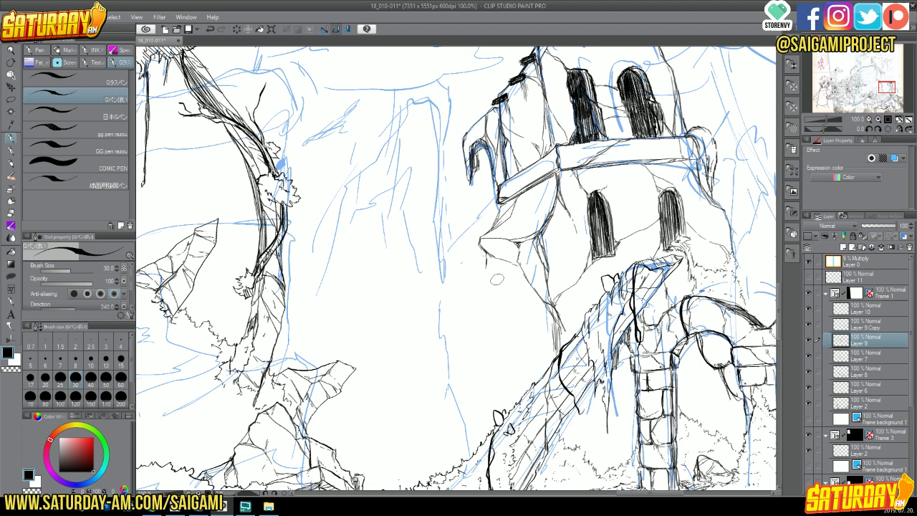
left_click_drag(497, 253, 476, 291)
left_click_drag(476, 288, 491, 304)
mouse_move(475, 239)
left_mouse_down()
mouse_move(520, 265)
mouse_move(509, 263)
mouse_move(521, 256)
mouse_move(513, 248)
left_mouse_up()
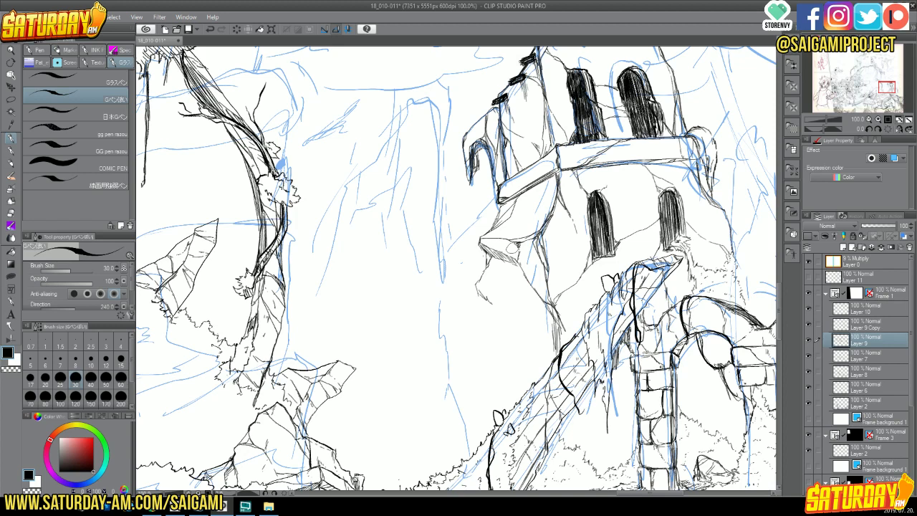
key("ctrl+z")
mouse_move(523, 171)
left_mouse_down()
mouse_move(536, 164)
mouse_move(526, 179)
mouse_move(539, 183)
mouse_move(544, 166)
mouse_move(513, 197)
left_mouse_up()
left_click_drag(525, 207, 524, 202)
left_click_drag(487, 270, 474, 286)
mouse_move(472, 286)
left_mouse_down()
mouse_move(492, 299)
mouse_move(477, 282)
mouse_move(498, 309)
mouse_move(531, 317)
left_mouse_up()
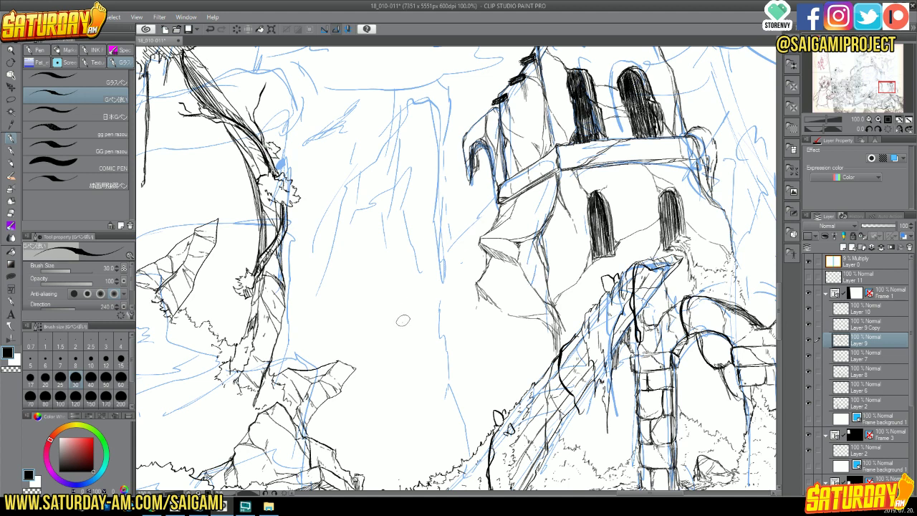
- Ink the pointed tip of a rock peak in the empty area beside the tower, with shading on its shadowed side
mouse_move(428, 295)
left_mouse_down()
mouse_move(423, 313)
mouse_move(437, 332)
left_mouse_up()
left_click_drag(419, 295, 430, 316)
left_click_drag(421, 301, 406, 329)
left_click_drag(407, 315, 399, 333)
left_click(880, 120)
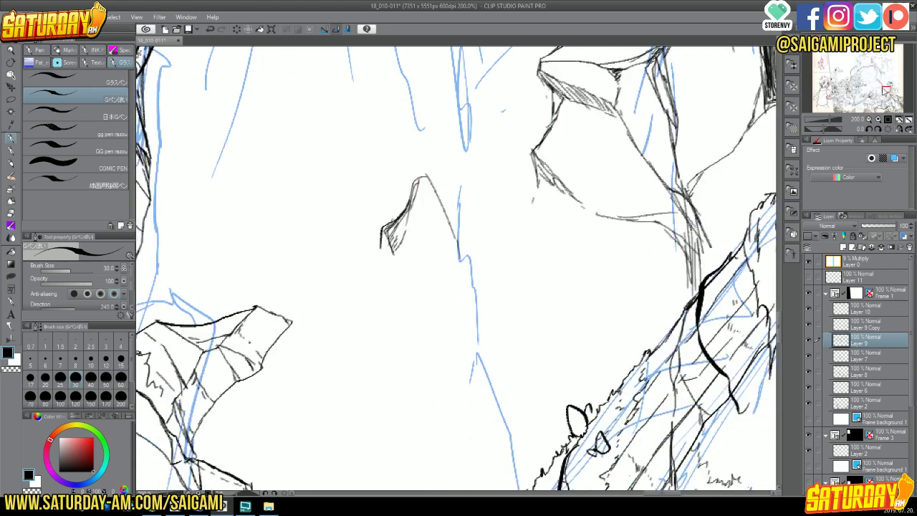
mouse_move(394, 216)
left_mouse_down()
mouse_move(382, 236)
mouse_move(424, 175)
mouse_move(457, 243)
left_mouse_up()
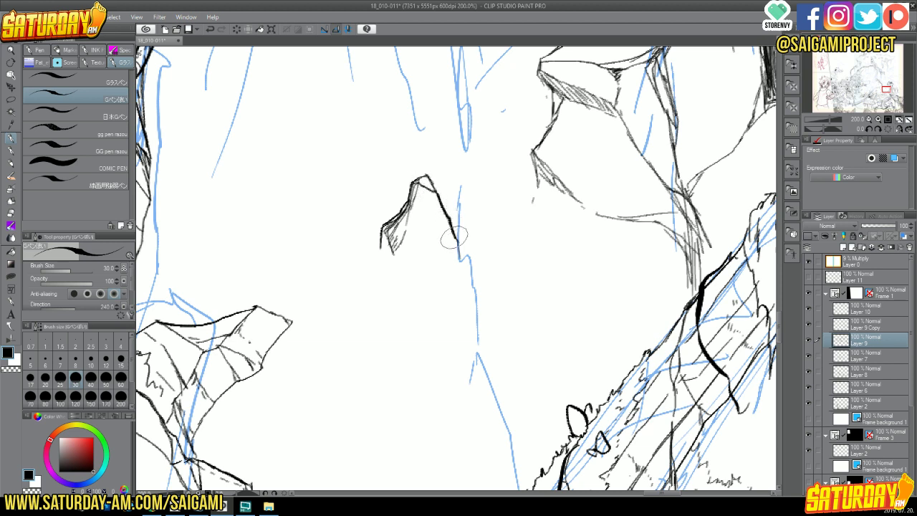
- Add faceted ledges and crease lines at the base of the peak's tip and start its shoulders on both sides
mouse_move(398, 230)
left_mouse_down()
mouse_move(377, 247)
mouse_move(404, 263)
left_mouse_up()
mouse_move(373, 257)
left_mouse_down()
mouse_move(364, 273)
mouse_move(387, 290)
left_mouse_up()
mouse_move(405, 247)
left_mouse_down()
mouse_move(423, 278)
mouse_move(410, 265)
mouse_move(413, 246)
mouse_move(429, 286)
mouse_move(376, 253)
mouse_move(402, 252)
left_mouse_up()
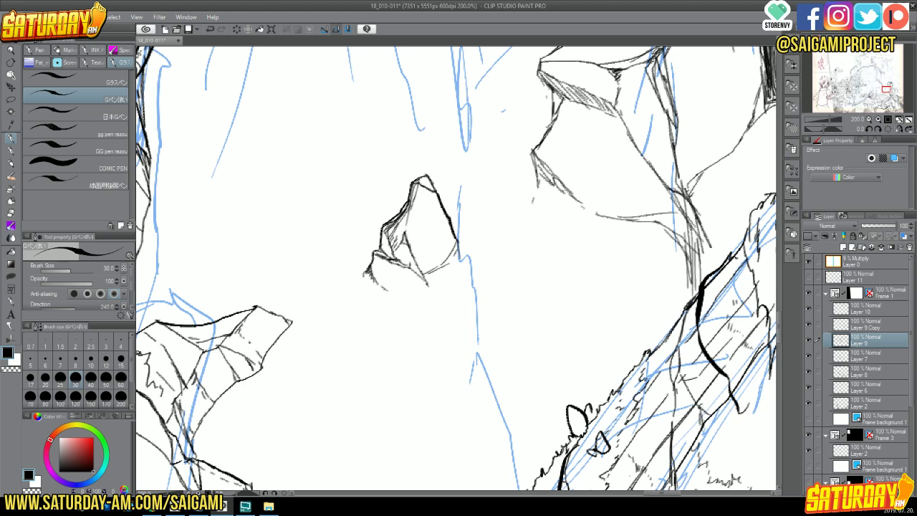
mouse_move(387, 213)
left_mouse_down()
mouse_move(378, 283)
mouse_move(425, 290)
mouse_move(414, 273)
mouse_move(439, 292)
left_mouse_up()
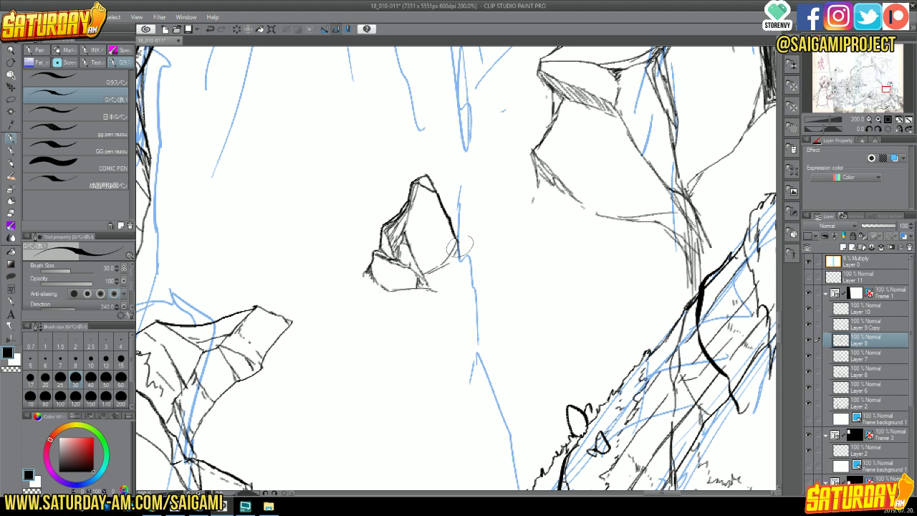
mouse_move(458, 236)
left_mouse_down()
mouse_move(482, 281)
mouse_move(465, 260)
mouse_move(486, 286)
left_mouse_up()
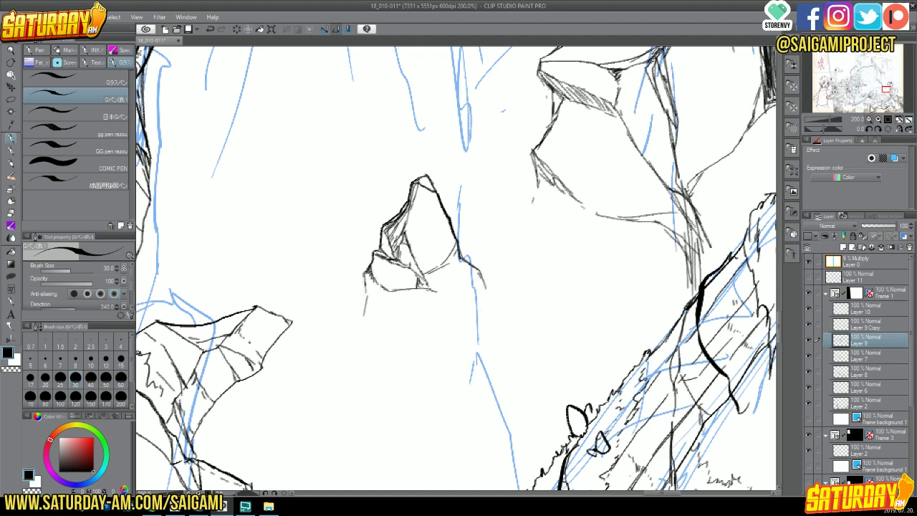
- Extend both slopes of the rock peak down toward the foliage, adding crease lines and light hatching along the edges
left_click(881, 95)
left_click_drag(881, 94, 886, 89)
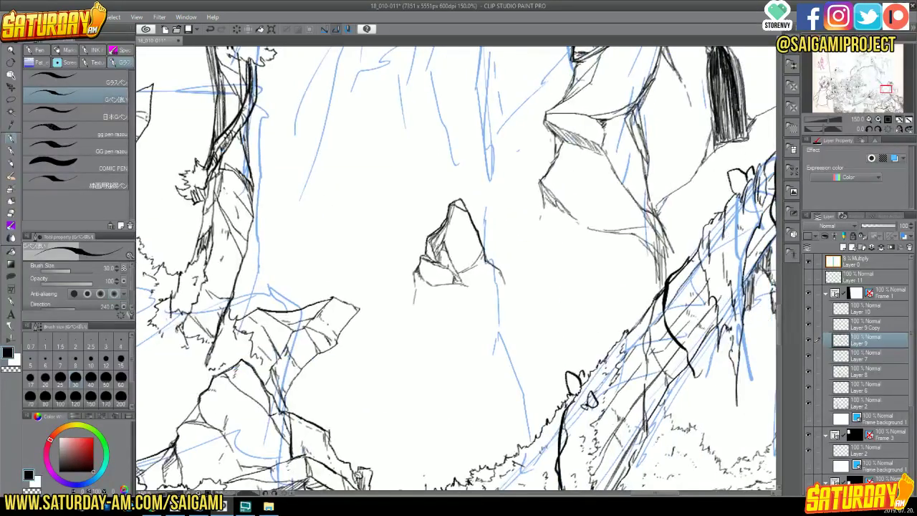
left_click_drag(411, 298, 395, 334)
mouse_move(414, 301)
left_mouse_down()
mouse_move(418, 337)
mouse_move(404, 328)
mouse_move(440, 338)
left_mouse_up()
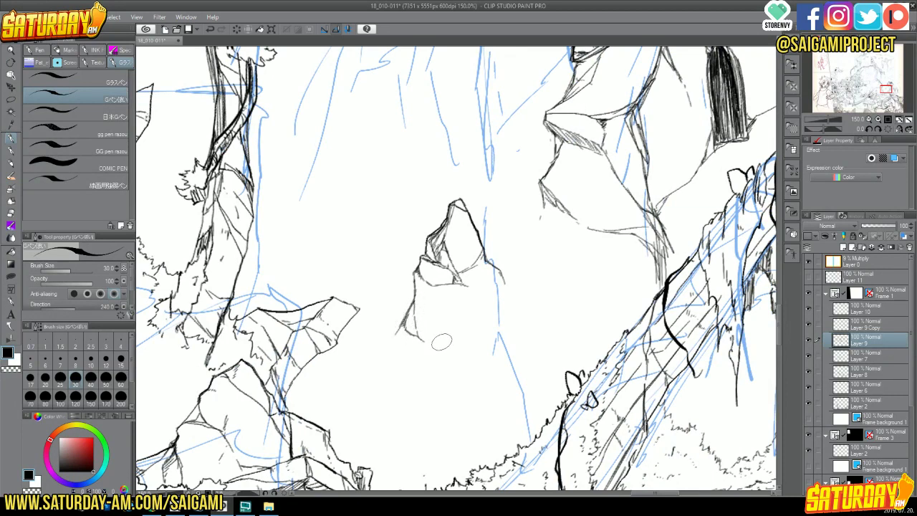
left_click_drag(466, 285, 501, 311)
mouse_move(495, 291)
left_mouse_down()
mouse_move(501, 272)
mouse_move(465, 283)
mouse_move(515, 290)
mouse_move(498, 270)
left_mouse_up()
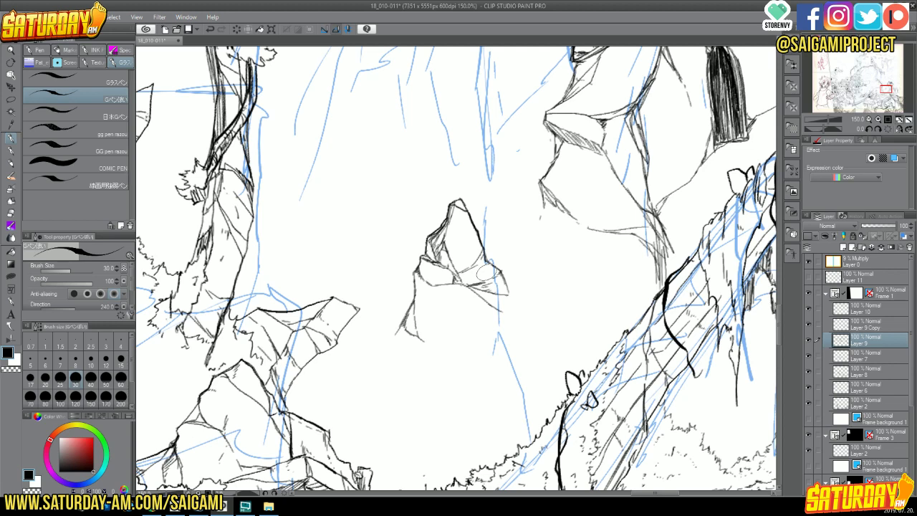
mouse_move(412, 315)
left_mouse_down()
mouse_move(399, 323)
mouse_move(394, 351)
mouse_move(416, 349)
mouse_move(422, 359)
left_mouse_up()
mouse_move(501, 293)
left_mouse_down()
mouse_move(515, 317)
mouse_move(528, 325)
mouse_move(502, 310)
mouse_move(523, 320)
mouse_move(515, 296)
mouse_move(548, 368)
left_mouse_up()
left_click_drag(528, 326, 554, 387)
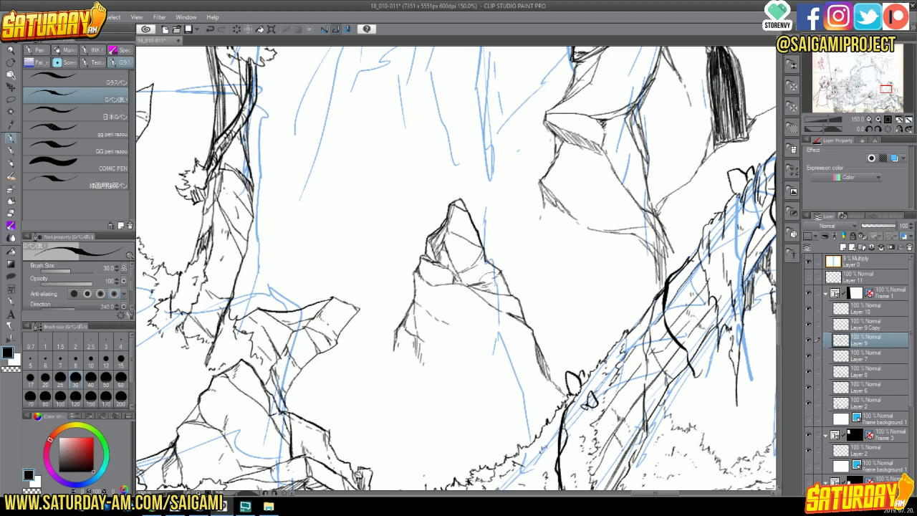
mouse_move(501, 296)
left_mouse_down()
mouse_move(525, 308)
mouse_move(514, 307)
left_mouse_up()
scroll(511, 303, "down", 2)
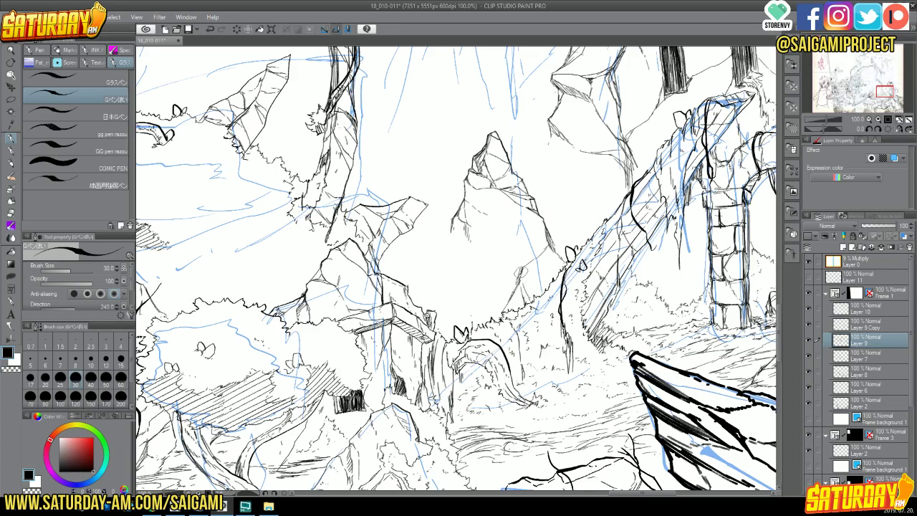
- Finish the rock peak's faces with crease lines, extend its far slope to the neighbouring rock, and hatch the shadowed edge
left_click_drag(491, 213, 520, 223)
mouse_move(450, 231)
left_mouse_down()
mouse_move(409, 270)
mouse_move(431, 253)
mouse_move(481, 313)
mouse_move(463, 293)
mouse_move(471, 291)
mouse_move(494, 319)
mouse_move(518, 304)
left_mouse_up()
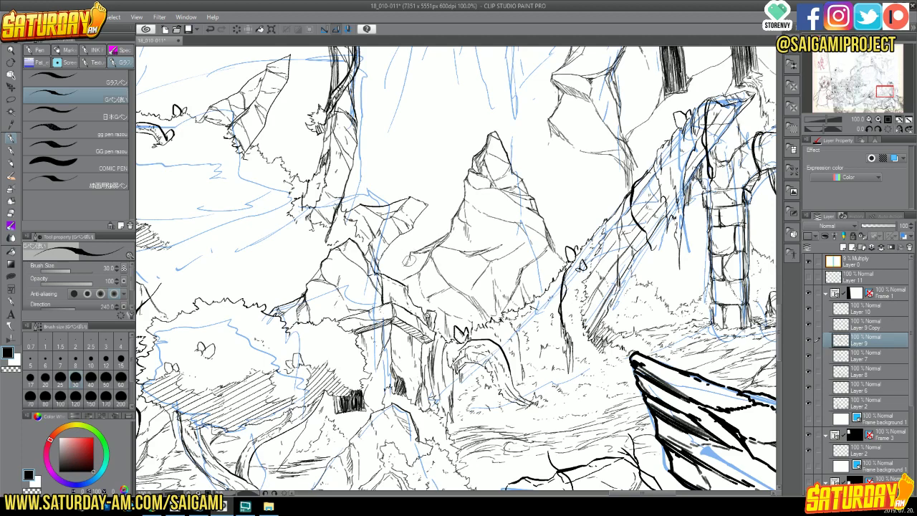
left_click_drag(397, 272, 410, 266)
left_click_drag(406, 265, 426, 257)
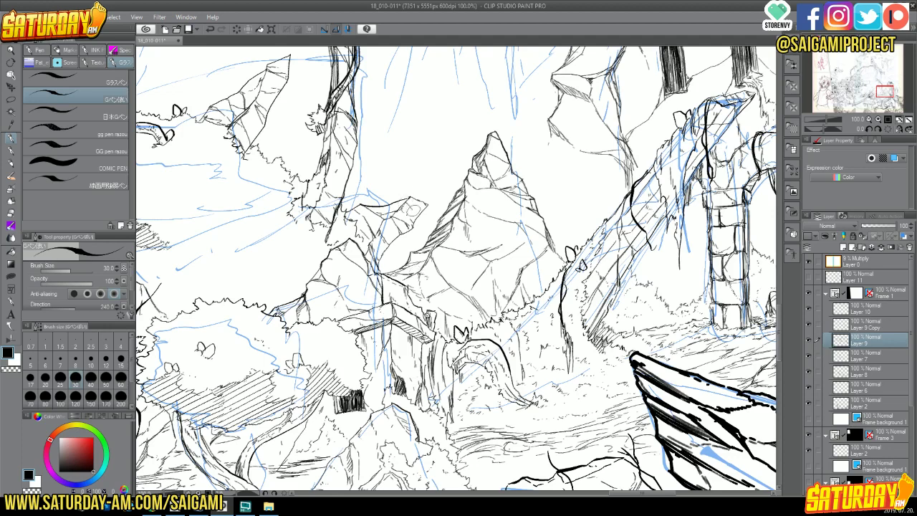
left_click_drag(410, 205, 421, 218)
- Ink the flat-topped tip of a taller rock spire between the curved tree and the tower, with its first side edges
left_click_drag(884, 92, 879, 89)
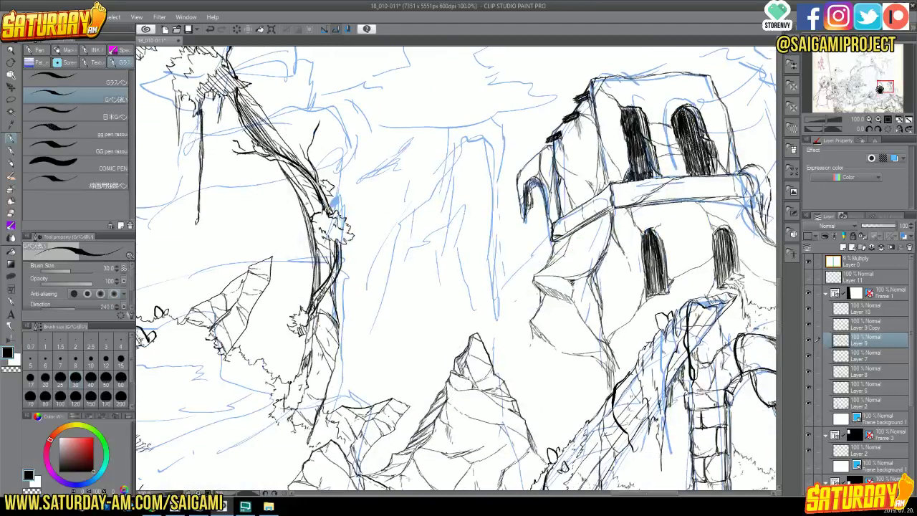
mouse_move(484, 138)
left_mouse_down()
mouse_move(462, 144)
mouse_move(459, 159)
mouse_move(470, 139)
mouse_move(485, 140)
mouse_move(476, 163)
mouse_move(487, 172)
left_mouse_up()
left_click_drag(464, 159, 477, 170)
key("ctrl+z")
left_click(880, 118)
left_click_drag(883, 90, 892, 99)
mouse_move(440, 188)
left_mouse_down()
mouse_move(423, 215)
mouse_move(447, 192)
mouse_move(414, 233)
mouse_move(465, 187)
left_mouse_up()
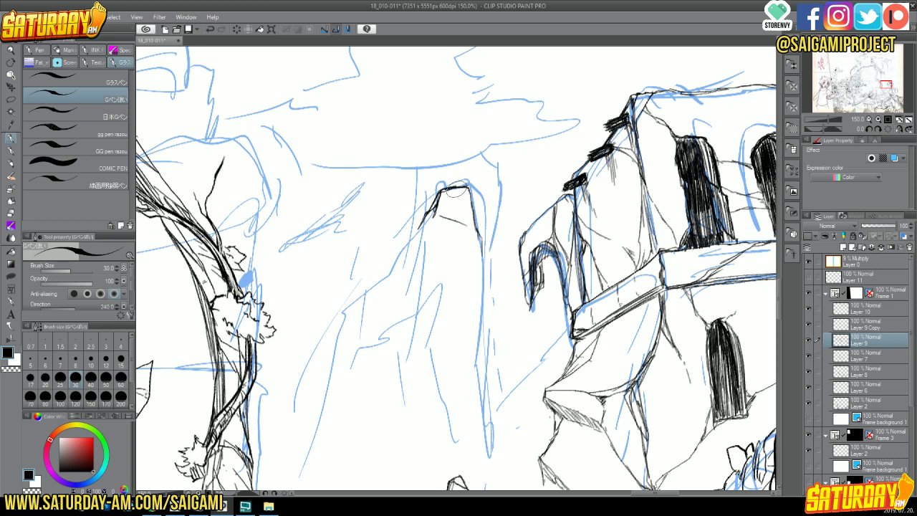
left_click_drag(435, 210, 411, 238)
mouse_move(437, 195)
left_mouse_down()
mouse_move(452, 192)
mouse_move(482, 204)
left_mouse_up()
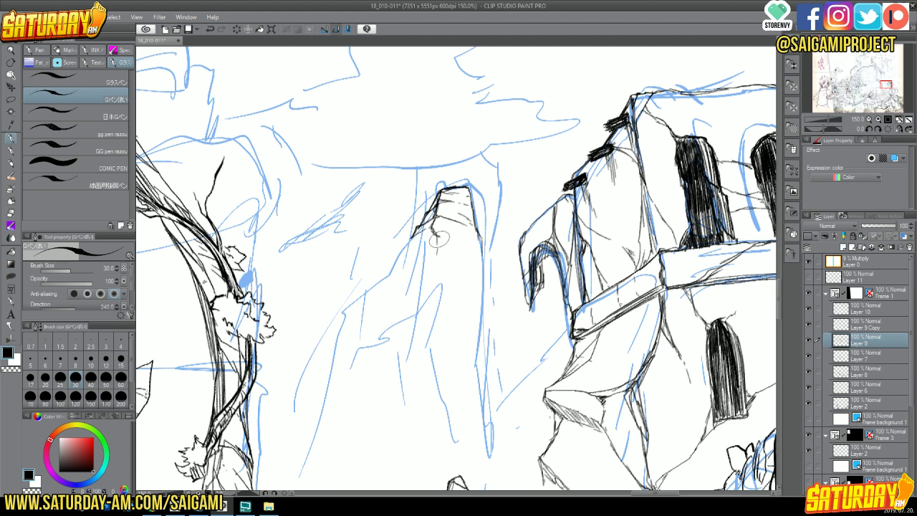
- Add stepped ledges below the spire's tip and continue both of its slopes outward with light hatching under the ledges
left_click_drag(450, 243, 483, 255)
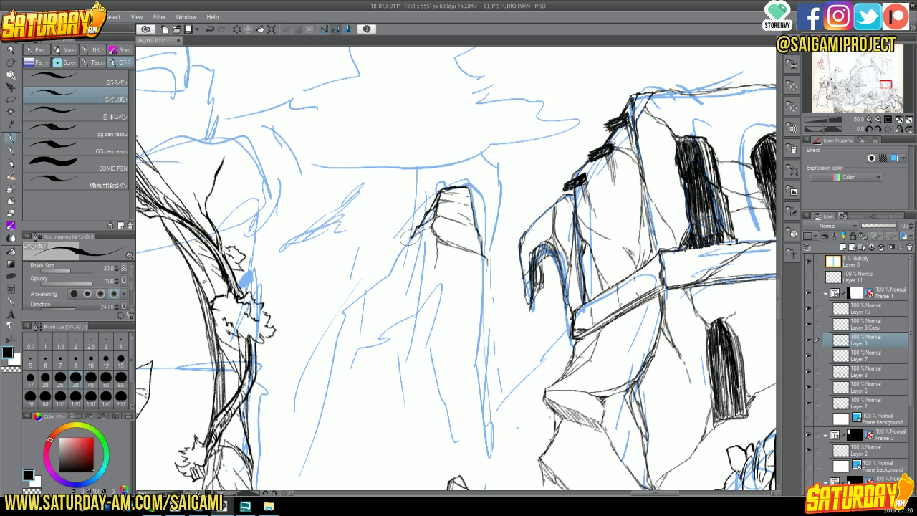
mouse_move(418, 228)
left_mouse_down()
mouse_move(390, 268)
mouse_move(433, 236)
mouse_move(395, 268)
mouse_move(436, 251)
mouse_move(388, 271)
mouse_move(442, 252)
left_mouse_up()
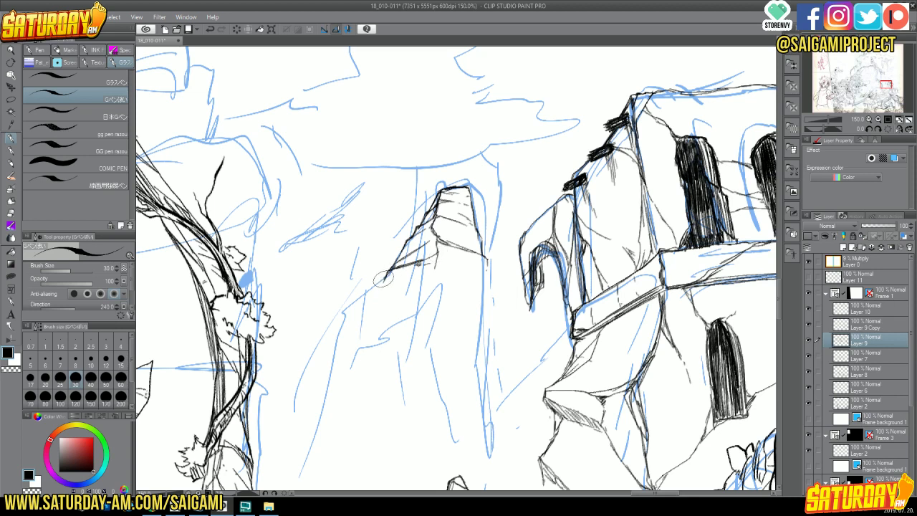
mouse_move(435, 269)
left_mouse_down()
mouse_move(478, 275)
mouse_move(488, 268)
mouse_move(491, 280)
mouse_move(440, 273)
left_mouse_up()
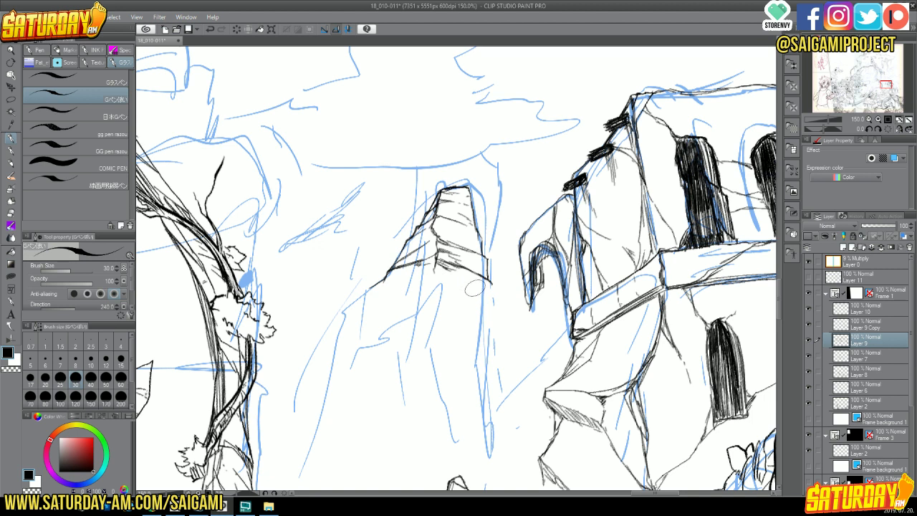
mouse_move(466, 255)
left_mouse_down()
mouse_move(457, 276)
mouse_move(436, 276)
mouse_move(493, 292)
mouse_move(492, 276)
mouse_move(498, 297)
left_mouse_up()
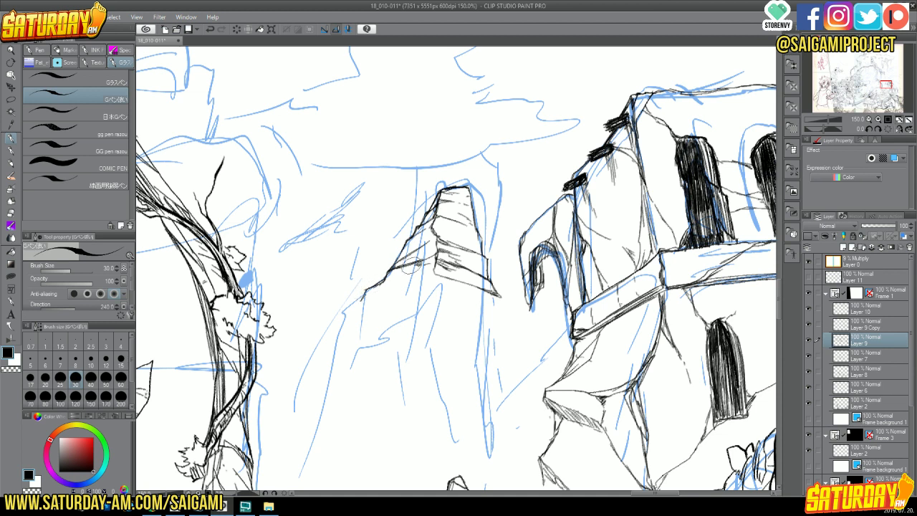
left_click_drag(422, 262, 411, 274)
- Examine how the new rock spire sits within the whole background composition
left_click(870, 120)
left_click(870, 120)
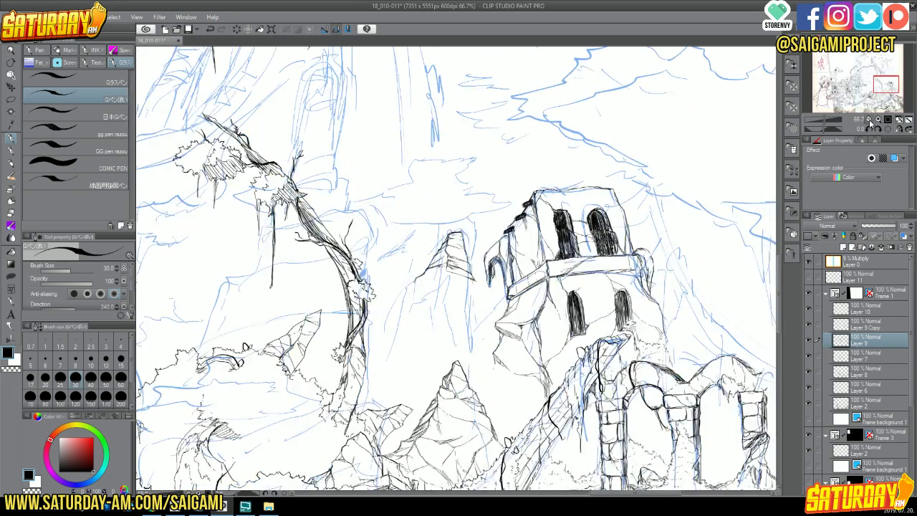
left_click(869, 120)
left_click(869, 120)
left_click(869, 120)
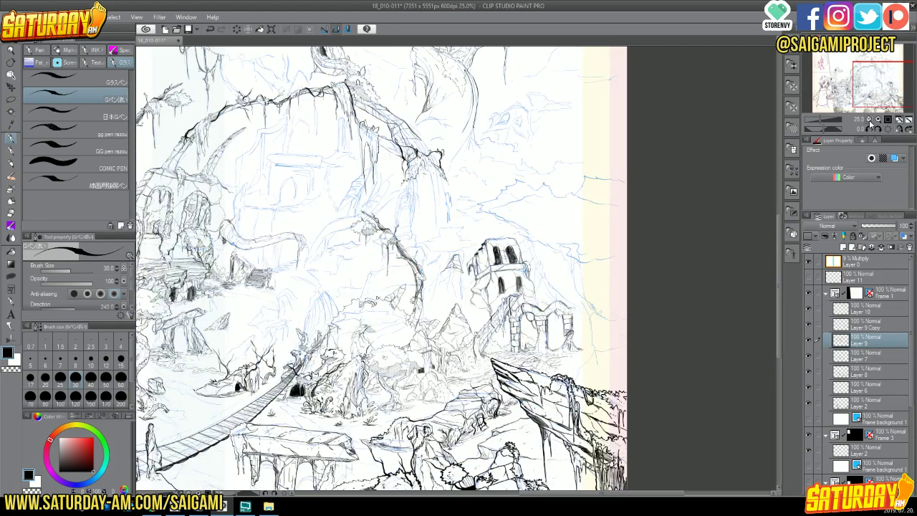
mouse_move(878, 84)
left_mouse_down()
mouse_move(859, 88)
mouse_move(871, 92)
left_mouse_up()
left_click(879, 120)
left_click(879, 120)
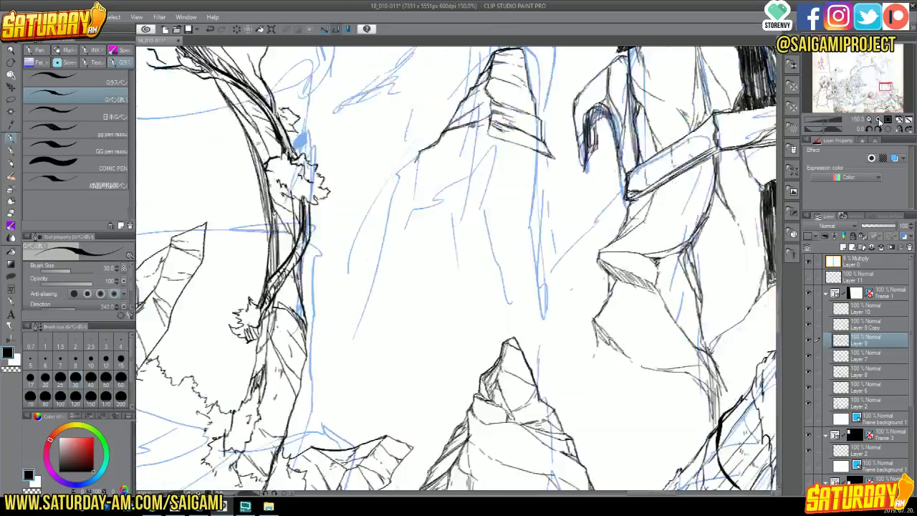
left_click(879, 120)
left_click(869, 121)
left_click(869, 121)
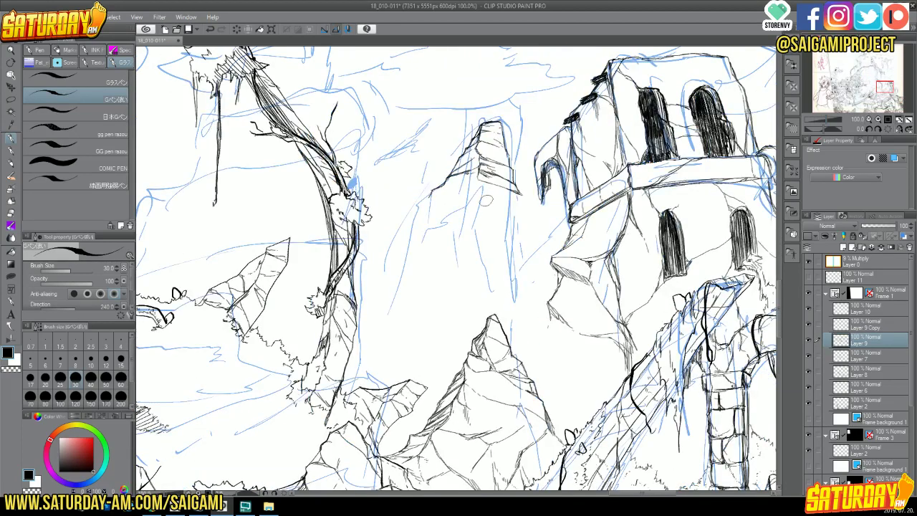
- Extend the spire's layered side face downward with another ledge block and a crease line beneath it
mouse_move(476, 179)
left_mouse_down()
mouse_move(480, 225)
mouse_move(480, 215)
left_mouse_up()
left_click_drag(484, 240, 488, 249)
scroll(882, 114, "up", 2)
left_click_drag(381, 178, 428, 211)
left_click_drag(442, 200, 439, 215)
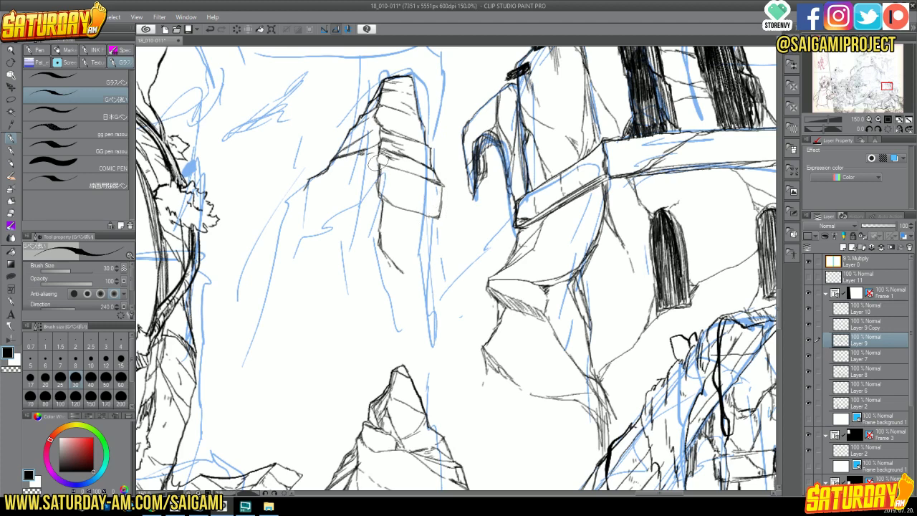
- Reinforce both edges of the spire's layered face and close its lower end in a slanted point with a crease above it
mouse_move(376, 172)
left_mouse_down()
mouse_move(389, 264)
mouse_move(408, 275)
mouse_move(439, 282)
left_mouse_up()
left_click_drag(436, 213, 440, 281)
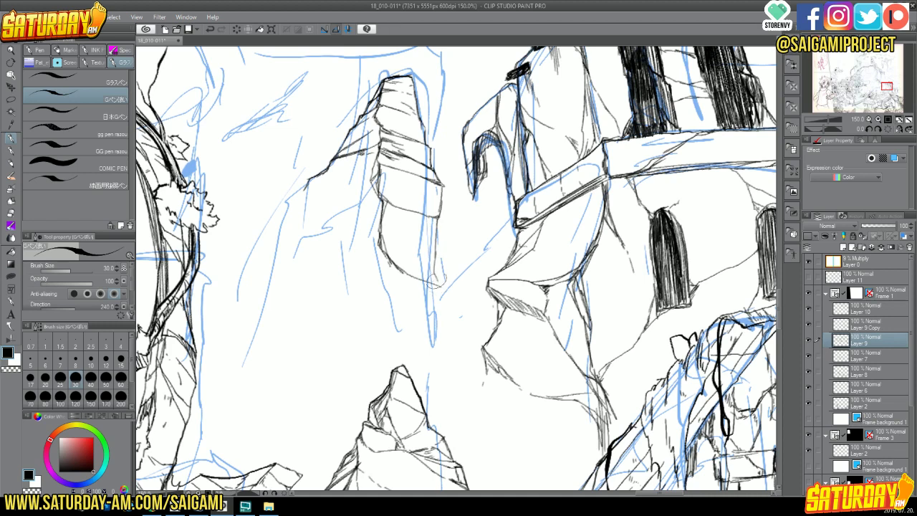
left_click_drag(436, 244, 442, 290)
mouse_move(391, 254)
left_mouse_down()
mouse_move(437, 276)
mouse_move(437, 250)
mouse_move(434, 267)
left_mouse_up()
left_click_drag(441, 217, 442, 284)
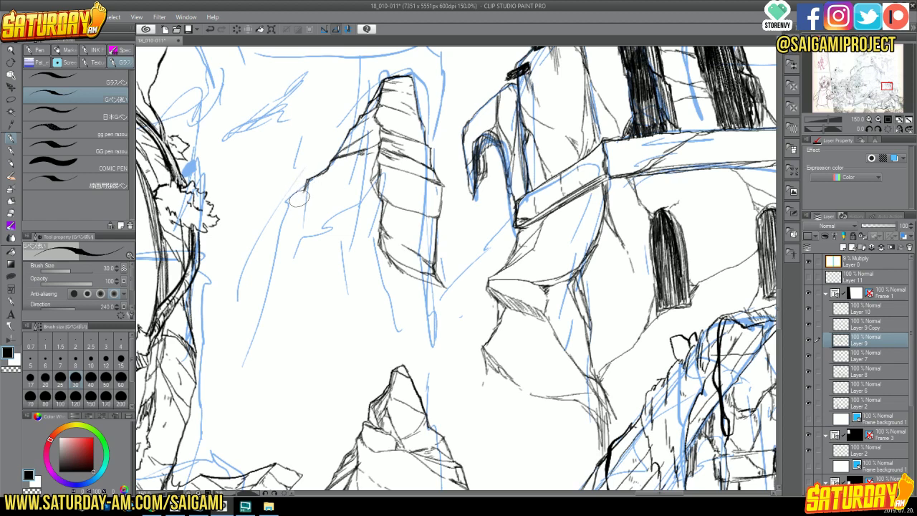
- Fill the spire's layered face with horizontal crease lines and hatching, and touch up the tower's broken arch and overhang
left_click_drag(305, 178, 306, 192)
left_click_drag(409, 202, 423, 195)
left_click_drag(391, 207, 433, 215)
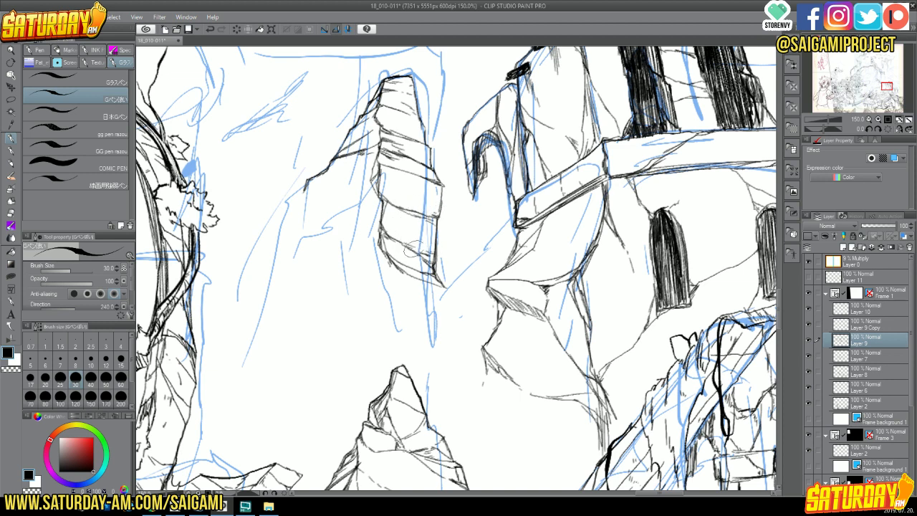
mouse_move(417, 251)
left_mouse_down()
mouse_move(438, 255)
mouse_move(433, 245)
left_mouse_up()
mouse_move(462, 135)
left_mouse_down()
mouse_move(479, 134)
mouse_move(474, 169)
mouse_move(461, 166)
mouse_move(467, 183)
mouse_move(473, 176)
mouse_move(469, 200)
mouse_move(482, 177)
mouse_move(474, 199)
mouse_move(474, 173)
left_mouse_up()
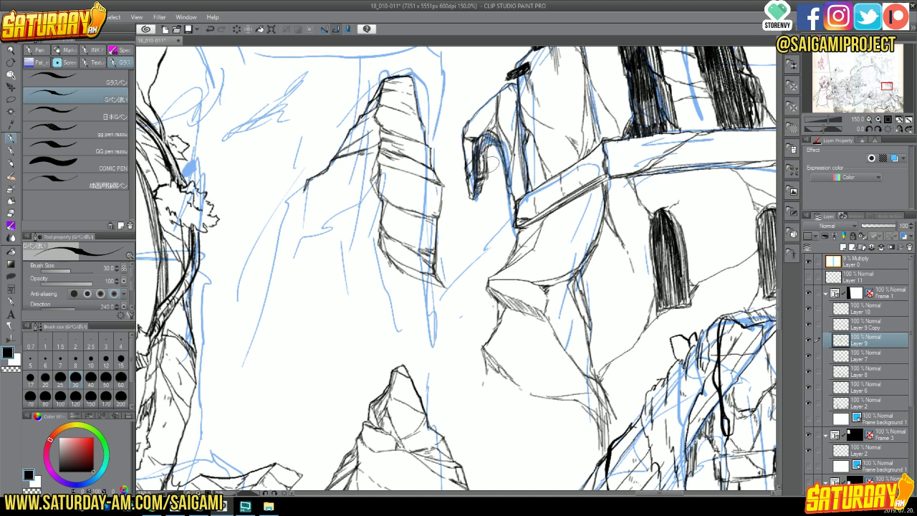
left_click_drag(492, 159, 509, 136)
mouse_move(373, 185)
left_mouse_down()
mouse_move(421, 206)
mouse_move(440, 204)
left_mouse_up()
mouse_move(374, 182)
left_mouse_down()
mouse_move(422, 202)
mouse_move(382, 214)
mouse_move(433, 234)
left_mouse_up()
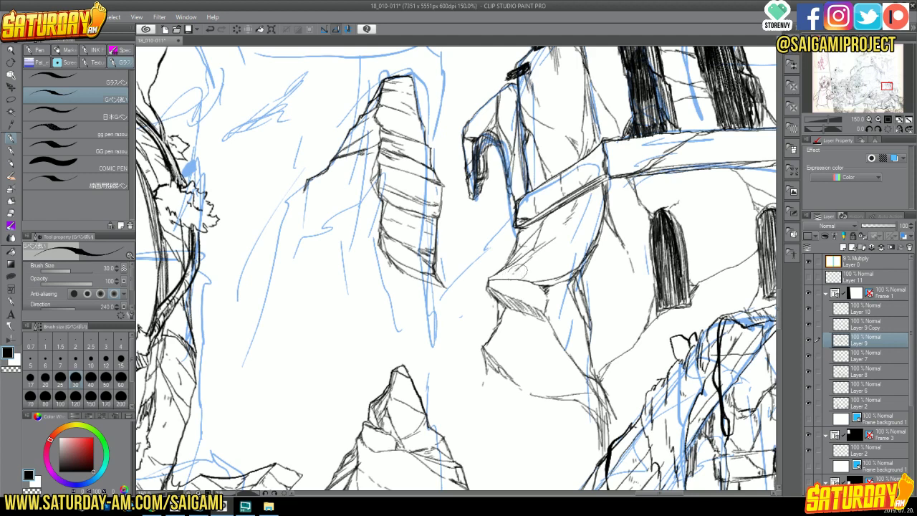
left_click_drag(513, 273, 526, 270)
- Extend the spire's long slope down to a pointed ledge and outline a jagged foliage edge beneath it
mouse_move(304, 183)
left_mouse_down()
mouse_move(254, 260)
mouse_move(271, 250)
left_mouse_up()
mouse_move(373, 191)
left_mouse_down()
mouse_move(251, 267)
mouse_move(287, 222)
mouse_move(322, 214)
mouse_move(281, 222)
mouse_move(251, 258)
mouse_move(337, 209)
left_mouse_up()
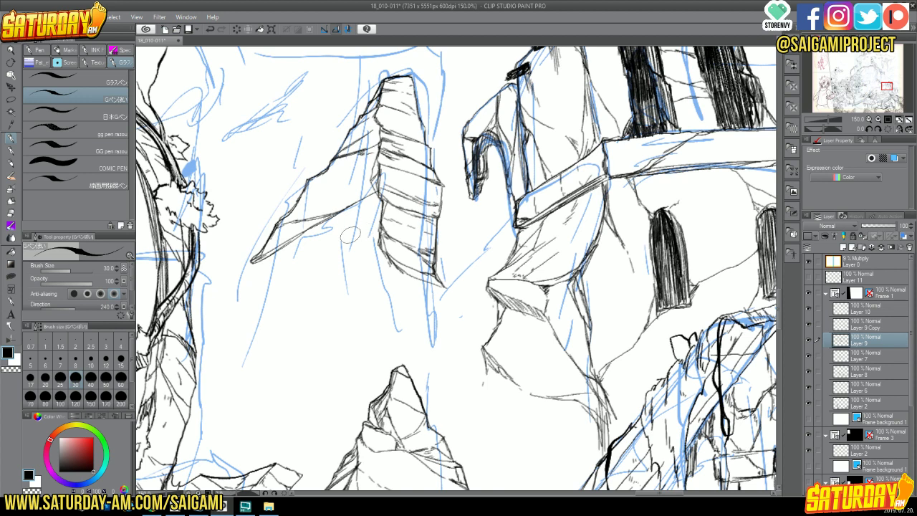
mouse_move(259, 259)
left_mouse_down()
mouse_move(221, 319)
mouse_move(227, 299)
mouse_move(257, 281)
mouse_move(280, 313)
mouse_move(249, 295)
mouse_move(240, 302)
mouse_move(286, 313)
mouse_move(316, 337)
left_mouse_up()
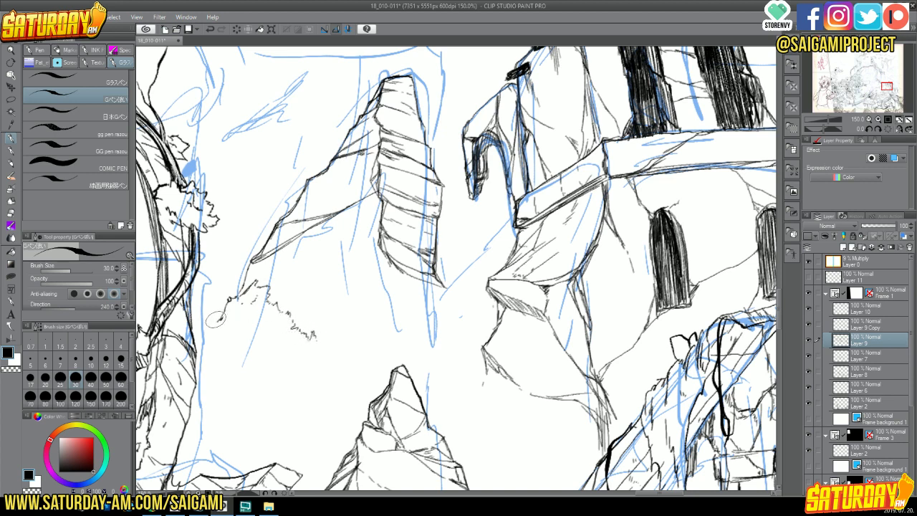
mouse_move(215, 320)
left_mouse_down()
mouse_move(208, 310)
mouse_move(193, 317)
left_mouse_up()
- Examine the spire, peak and tower against the rest of the inked ruins across the spread
scroll(885, 89, "down", 3)
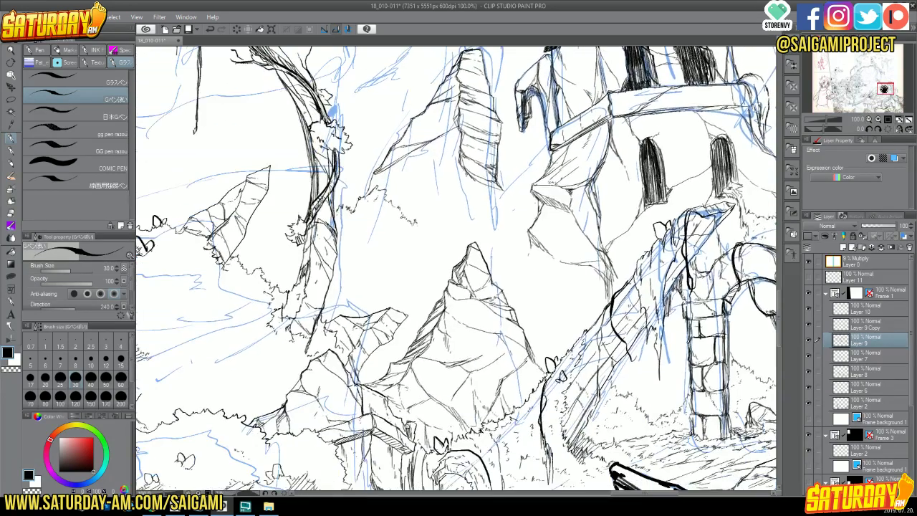
mouse_move(884, 89)
left_mouse_down()
mouse_move(883, 81)
mouse_move(886, 88)
left_mouse_up()
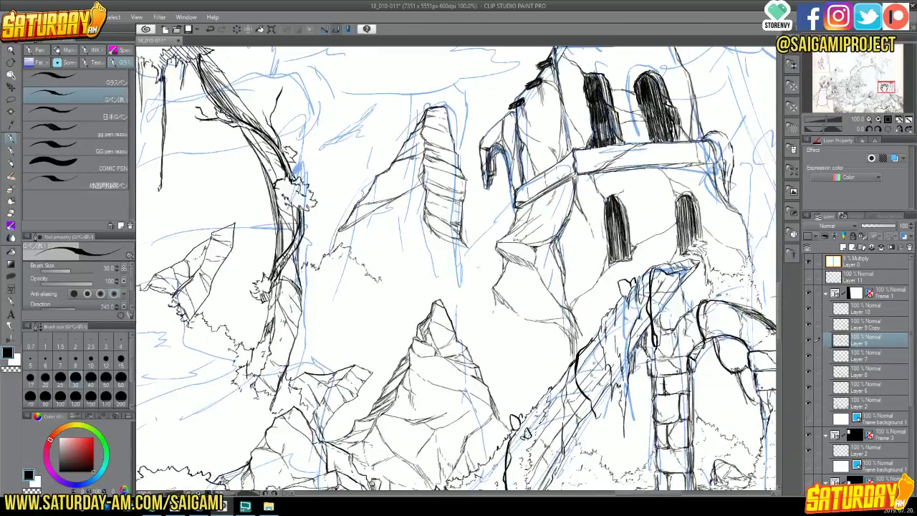
left_click(869, 119)
left_click(869, 120)
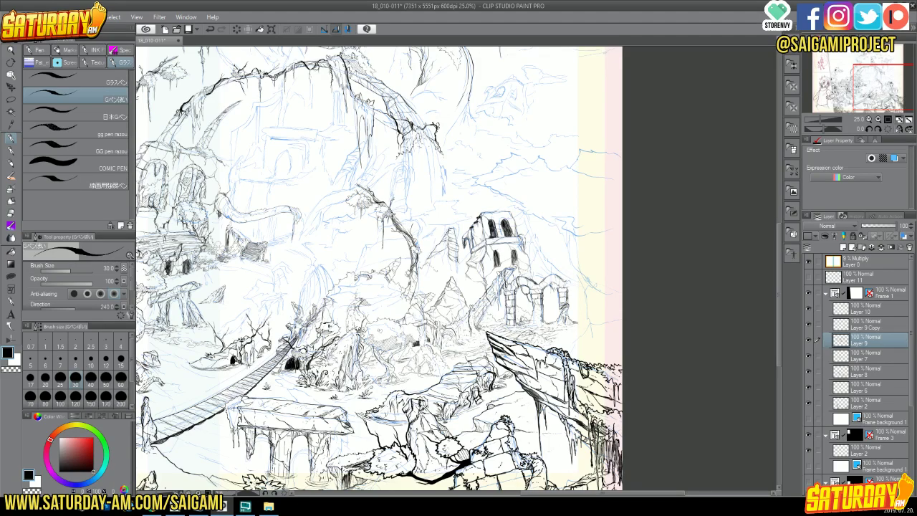
left_click_drag(869, 73, 850, 75)
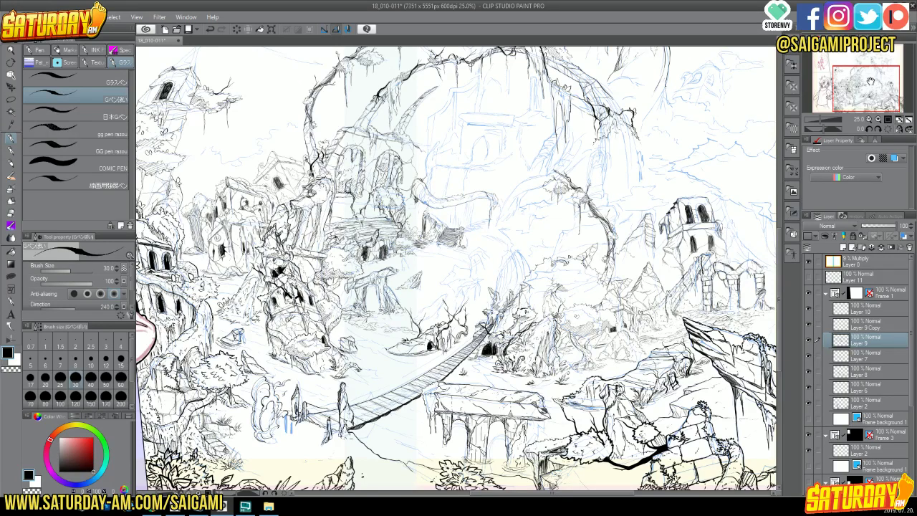
left_click_drag(870, 81, 884, 83)
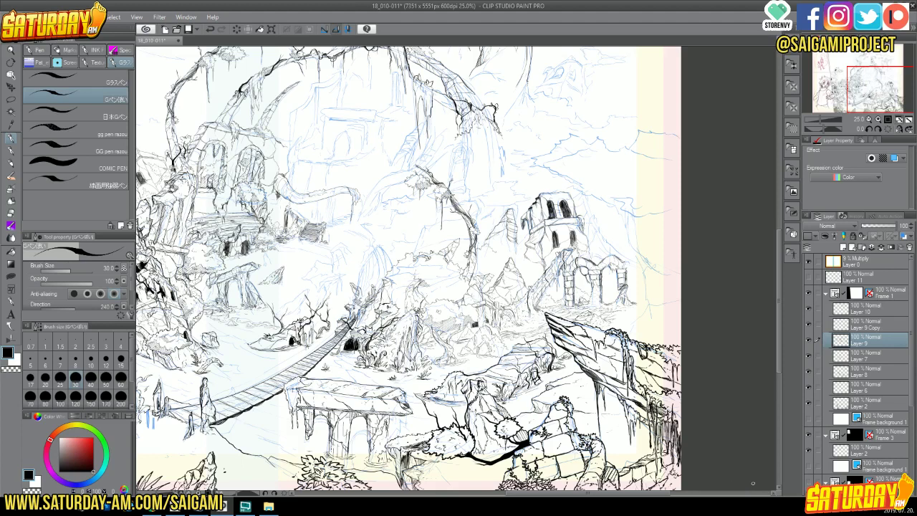
left_click(878, 120)
left_click(878, 120)
left_click(878, 121)
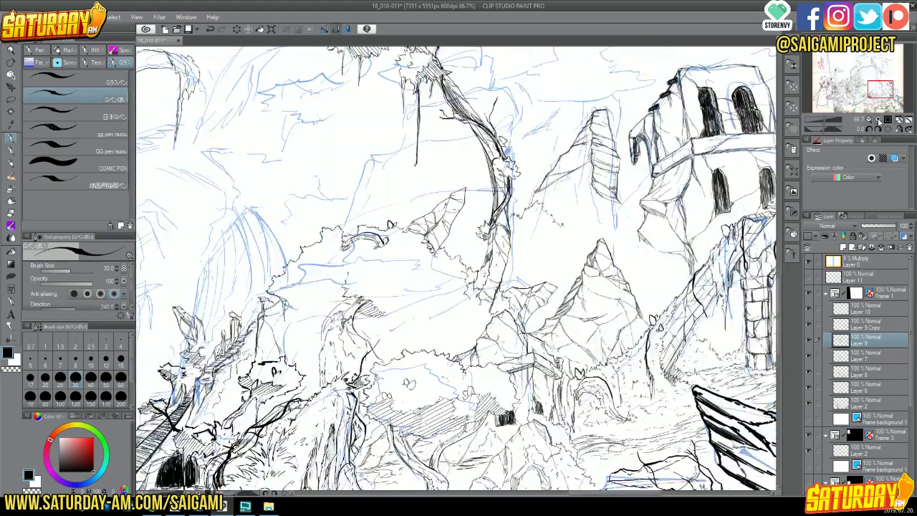
left_click(878, 120)
left_click(878, 120)
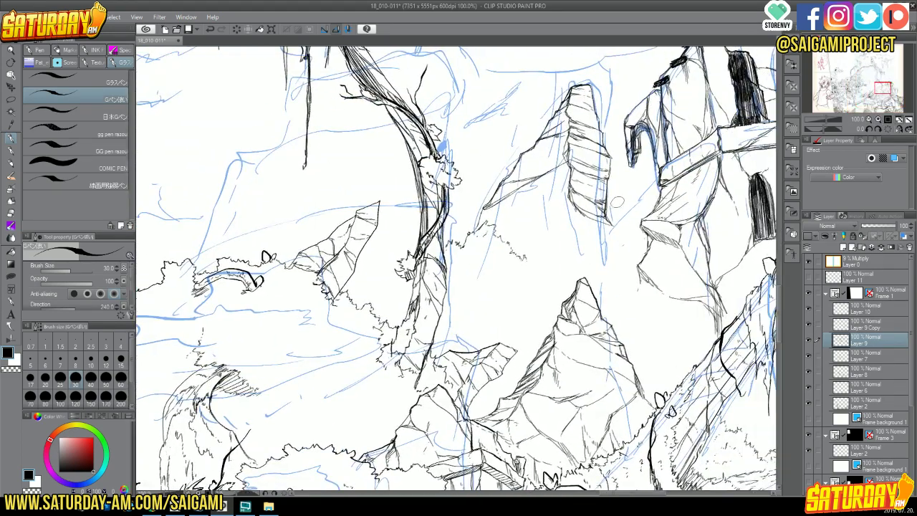
- Ink a small broken pillar beside the tower's overhang and extend the spire's layered face down to a flat base
mouse_move(617, 201)
left_mouse_down()
mouse_move(623, 208)
mouse_move(630, 184)
mouse_move(626, 208)
mouse_move(630, 179)
mouse_move(642, 189)
mouse_move(633, 193)
mouse_move(638, 178)
mouse_move(636, 203)
mouse_move(634, 188)
mouse_move(625, 209)
mouse_move(642, 188)
mouse_move(643, 201)
mouse_move(639, 174)
mouse_move(641, 206)
mouse_move(628, 207)
mouse_move(617, 234)
left_mouse_up()
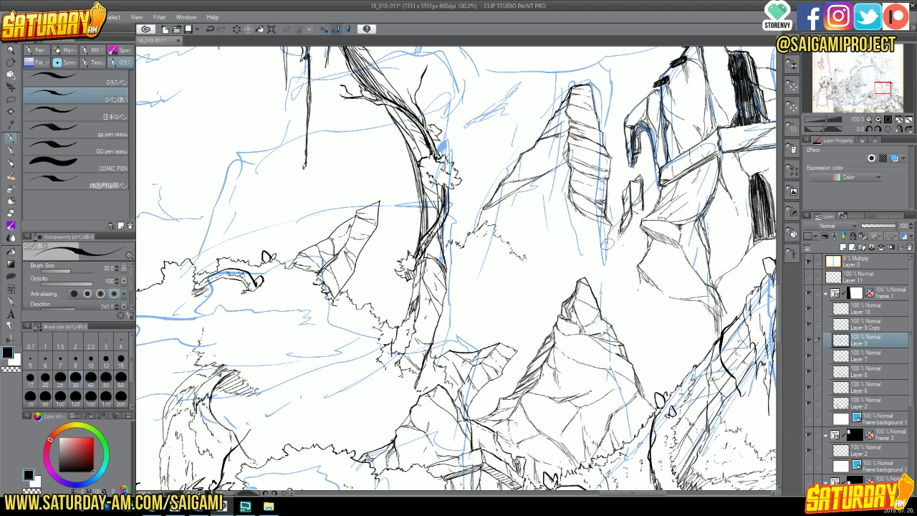
mouse_move(571, 195)
left_mouse_down()
mouse_move(578, 247)
mouse_move(572, 236)
mouse_move(557, 255)
left_mouse_up()
mouse_move(580, 219)
left_mouse_down()
mouse_move(562, 251)
mouse_move(570, 245)
mouse_move(573, 257)
left_mouse_up()
mouse_move(610, 231)
left_mouse_down()
mouse_move(600, 260)
mouse_move(572, 254)
left_mouse_up()
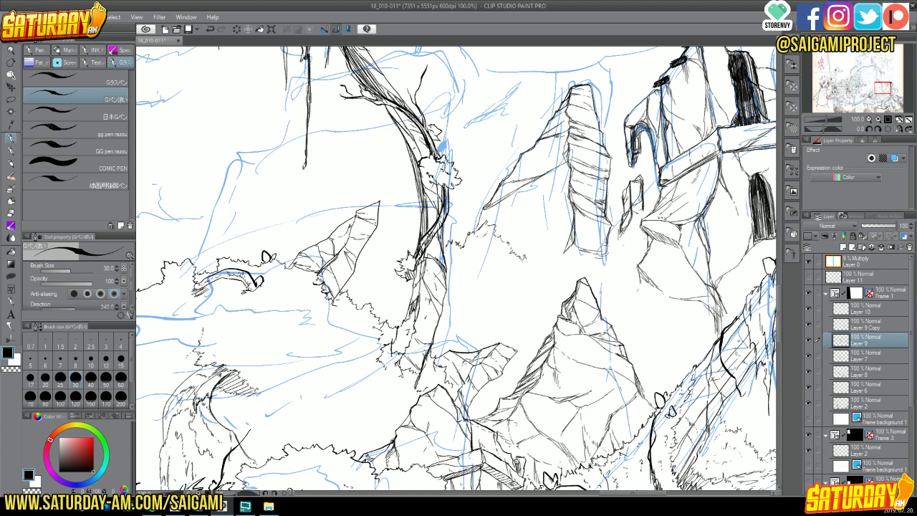
- Ink a rugged rock edge from the broken pillar down to the lower peak, with cracks and shading on its blocks
left_click_drag(623, 224, 613, 238)
mouse_move(618, 248)
left_mouse_down()
mouse_move(609, 230)
mouse_move(623, 259)
left_mouse_up()
mouse_move(628, 207)
left_mouse_down()
mouse_move(648, 226)
mouse_move(633, 225)
mouse_move(645, 228)
mouse_move(645, 245)
mouse_move(611, 264)
mouse_move(642, 226)
mouse_move(645, 272)
left_mouse_up()
mouse_move(609, 239)
left_mouse_down()
mouse_move(604, 272)
mouse_move(615, 267)
mouse_move(616, 247)
mouse_move(595, 303)
mouse_move(606, 279)
mouse_move(596, 304)
mouse_move(606, 291)
left_mouse_up()
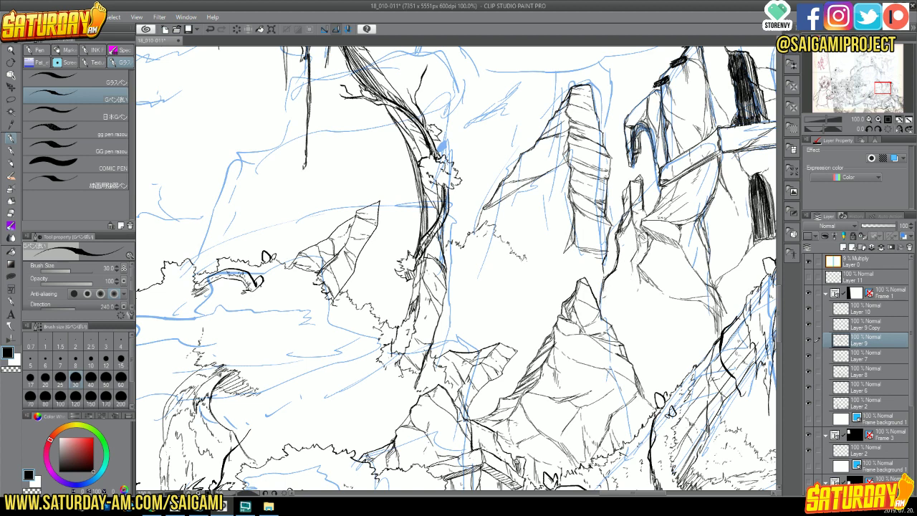
mouse_move(642, 256)
left_mouse_down()
mouse_move(645, 264)
mouse_move(636, 240)
mouse_move(648, 237)
mouse_move(638, 227)
mouse_move(616, 252)
mouse_move(629, 255)
mouse_move(619, 248)
mouse_move(639, 241)
mouse_move(614, 260)
left_mouse_up()
mouse_move(623, 230)
left_mouse_down()
mouse_move(614, 252)
mouse_move(628, 243)
mouse_move(627, 235)
mouse_move(616, 244)
left_mouse_up()
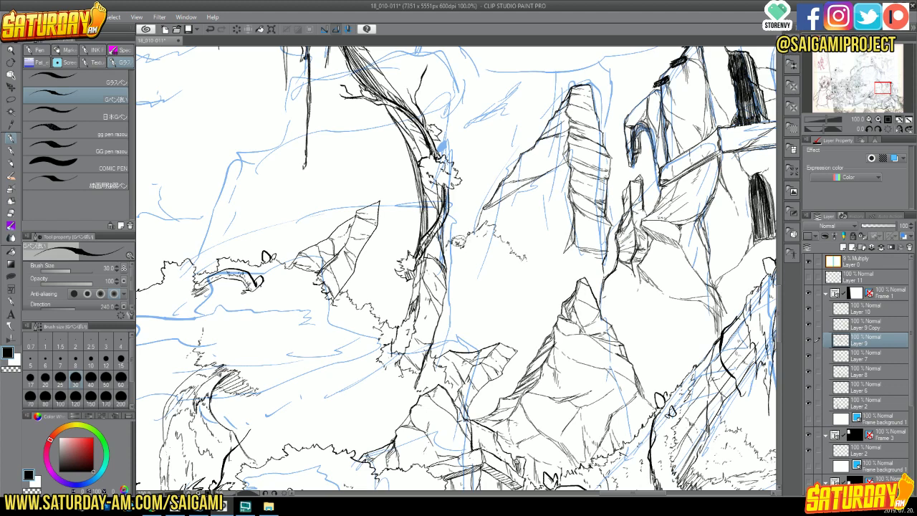
- Draw leafy foliage around the spire's base and behind the curved tree, and add crease lines on the spire's slope
mouse_move(459, 239)
left_mouse_down()
mouse_move(470, 233)
mouse_move(463, 244)
left_mouse_up()
left_click_drag(530, 258, 545, 262)
mouse_move(533, 207)
left_mouse_down()
mouse_move(535, 243)
mouse_move(544, 238)
left_mouse_up()
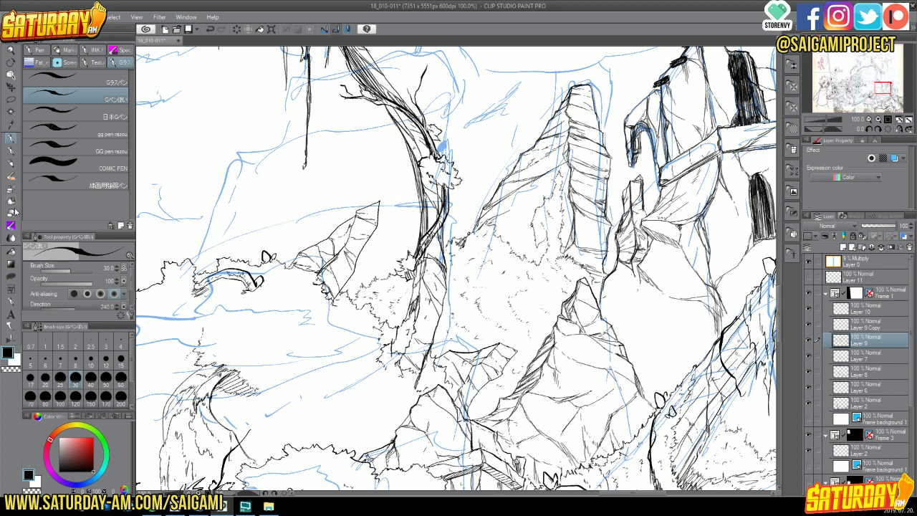
key("e")
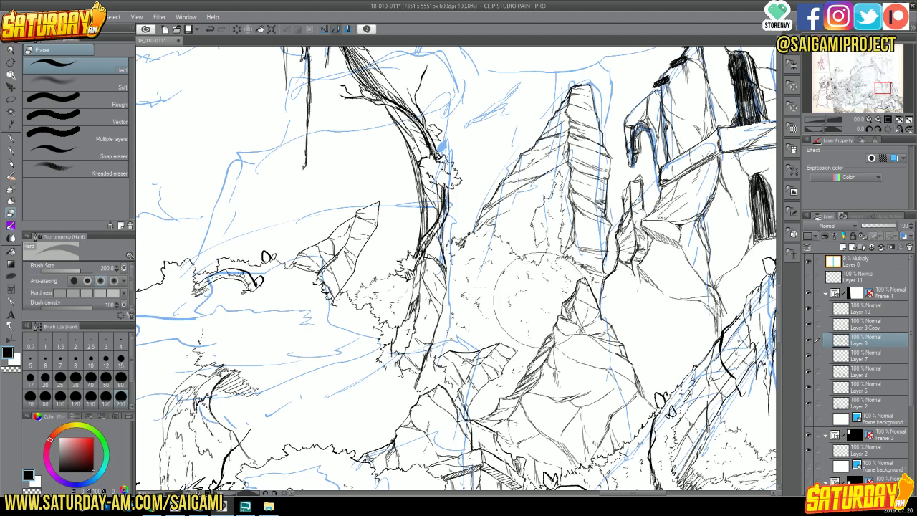
left_click(11, 138)
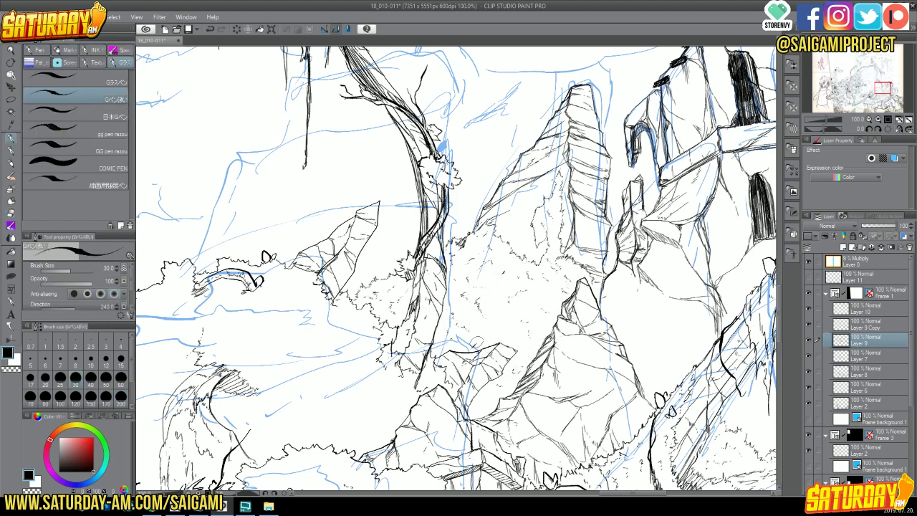
- Ink a broken curved arch with a double edge and block joints between the curved tree and the lower rock peak
mouse_move(481, 339)
left_mouse_down()
mouse_move(486, 302)
mouse_move(498, 311)
mouse_move(539, 296)
mouse_move(550, 303)
mouse_move(511, 301)
mouse_move(502, 339)
mouse_move(516, 315)
mouse_move(493, 341)
left_mouse_up()
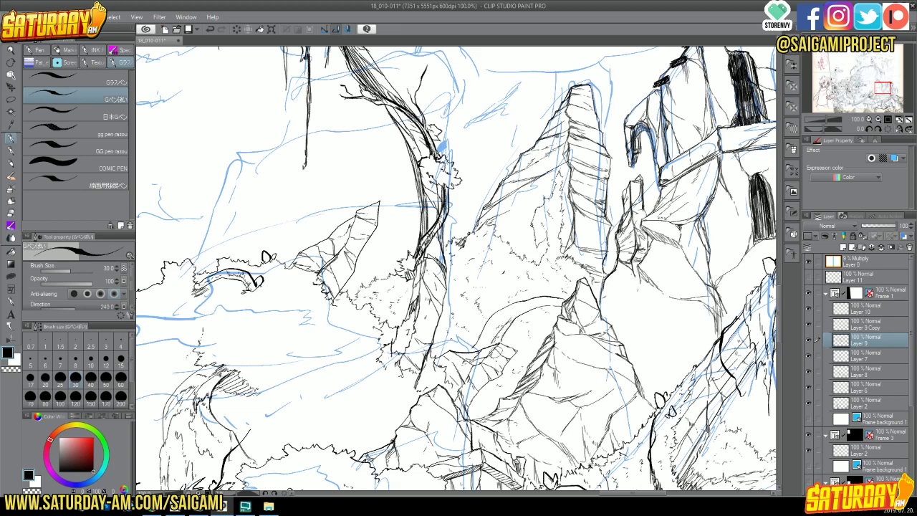
left_click_drag(496, 371, 488, 398)
left_click_drag(503, 308, 478, 323)
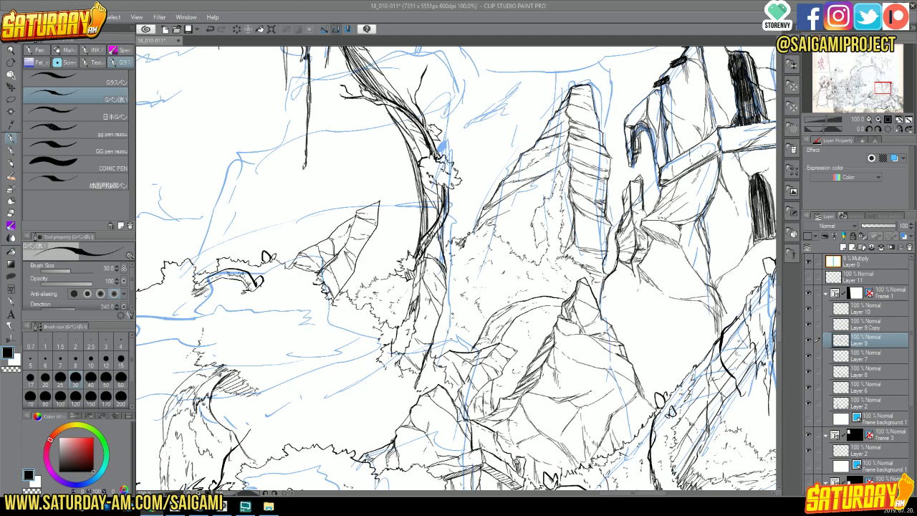
left_click(513, 210)
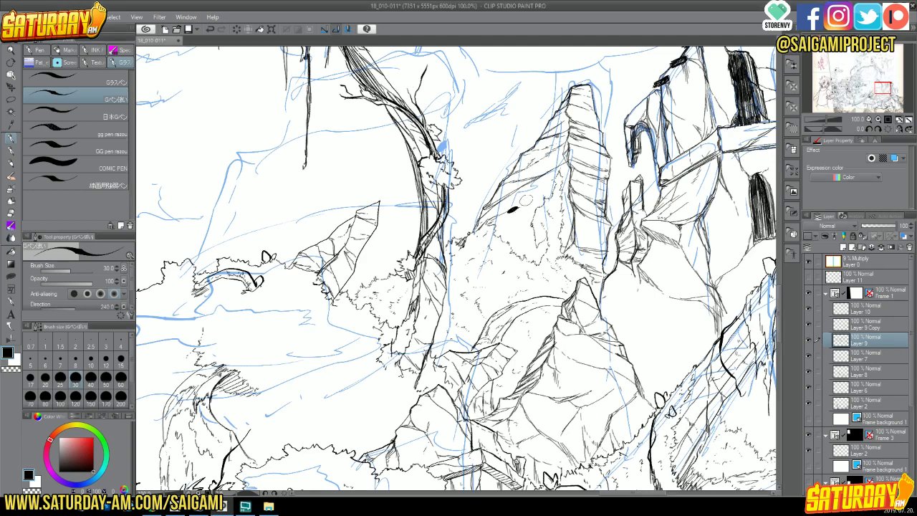
left_click(212, 29)
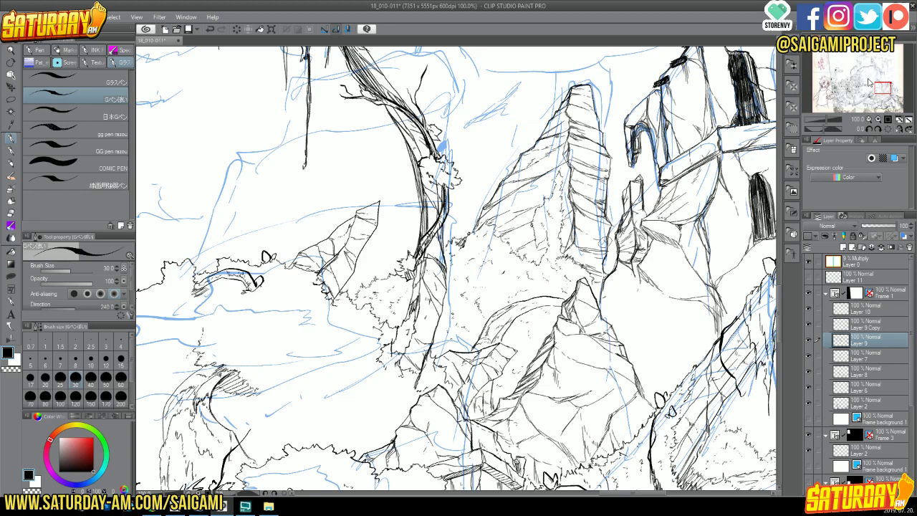
mouse_move(878, 86)
left_mouse_down()
mouse_move(886, 74)
mouse_move(904, 82)
mouse_move(882, 82)
left_mouse_up()
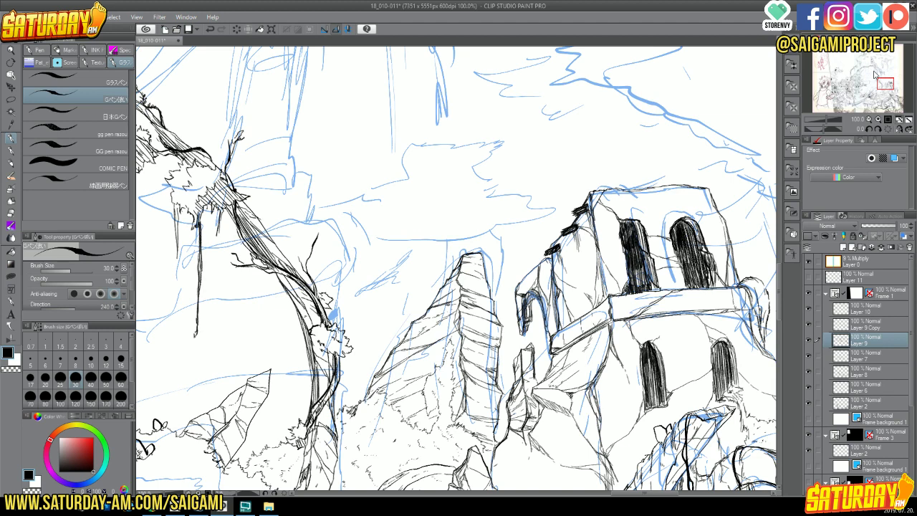
left_click_drag(885, 79, 884, 84)
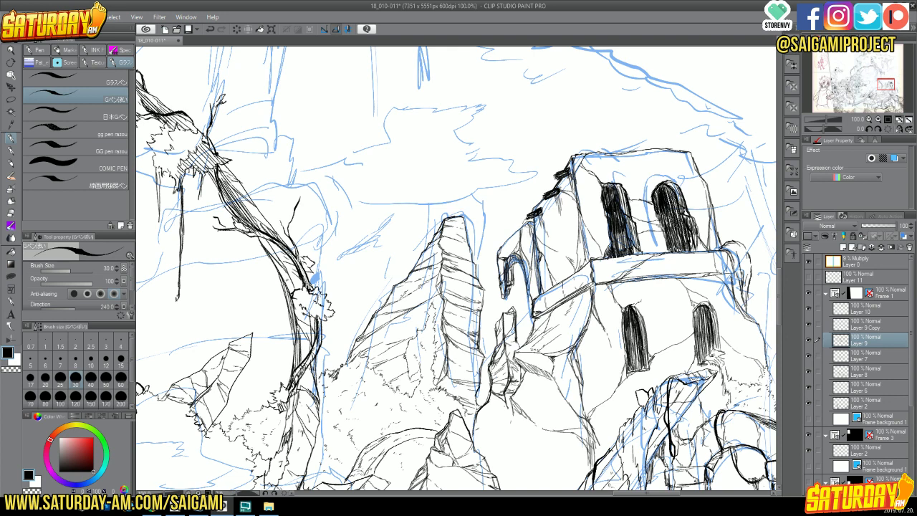
left_click_drag(881, 89, 883, 94)
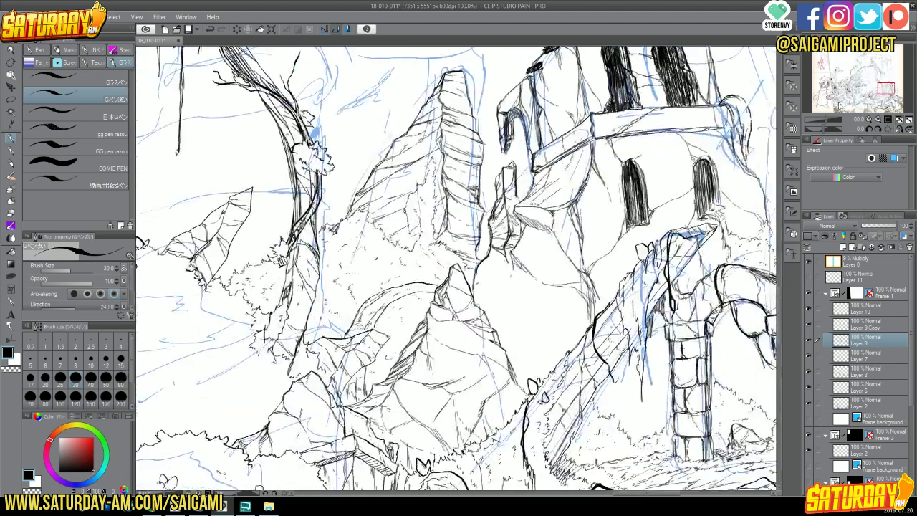
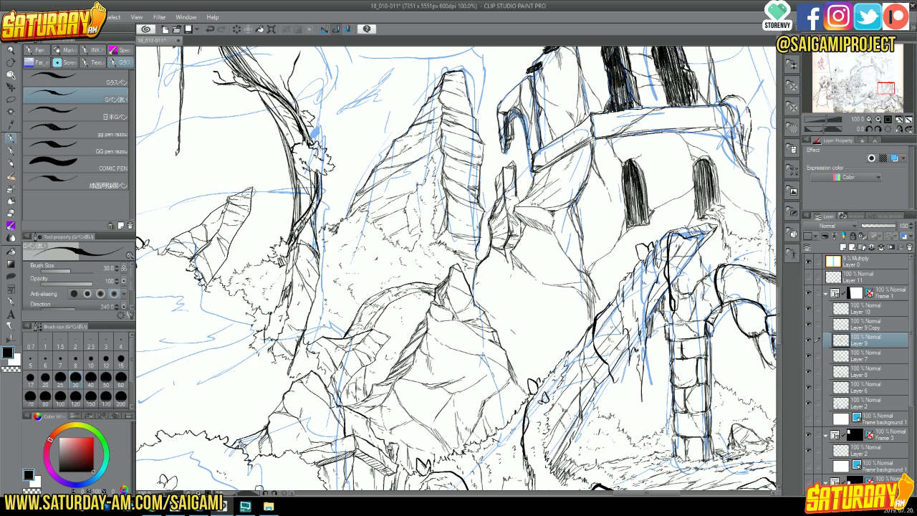
left_click_drag(231, 194, 250, 185)
- Ink thick winding vines from the small broken pillar down the rock face to the lower peak, adding finishing strokes to the nearby arch
left_click_drag(883, 88, 889, 89)
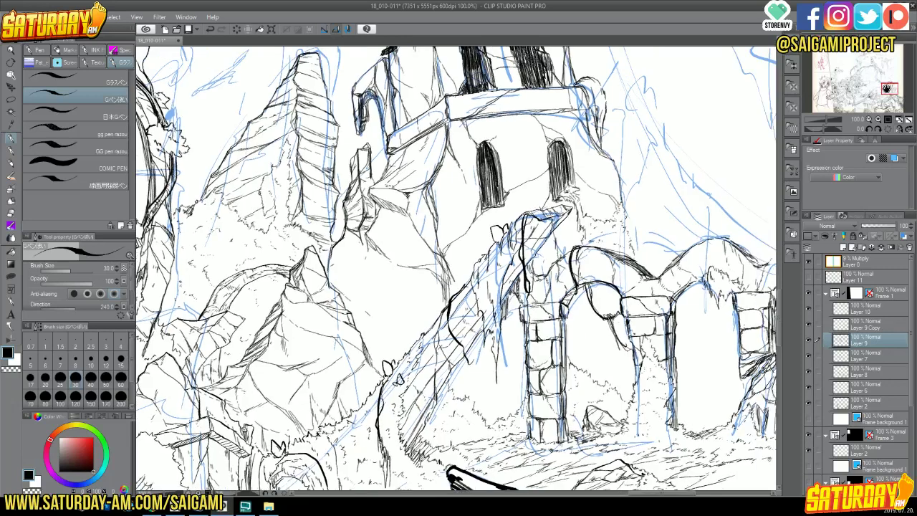
left_click_drag(369, 245, 365, 308)
left_click_drag(347, 256, 329, 288)
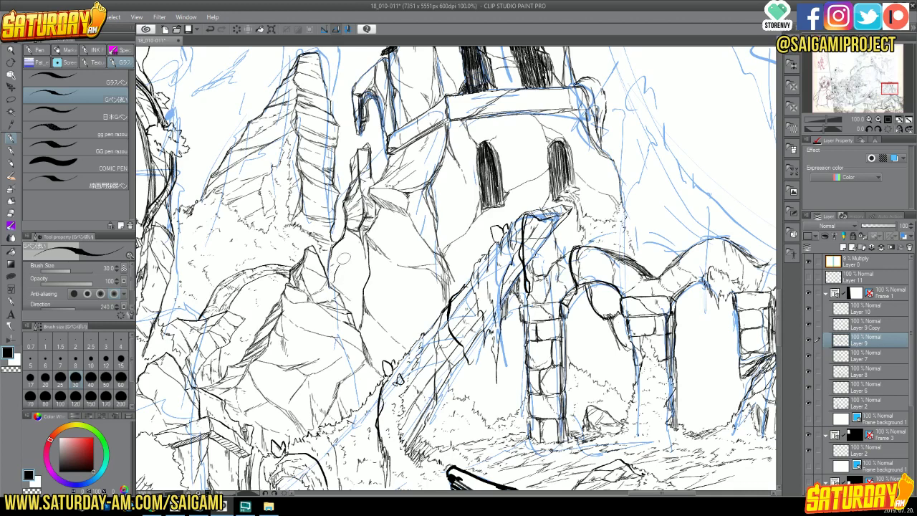
mouse_move(364, 238)
left_mouse_down()
mouse_move(327, 289)
mouse_move(356, 244)
left_mouse_up()
mouse_move(354, 204)
left_mouse_down()
mouse_move(362, 235)
mouse_move(340, 219)
left_mouse_up()
left_click_drag(360, 166, 344, 202)
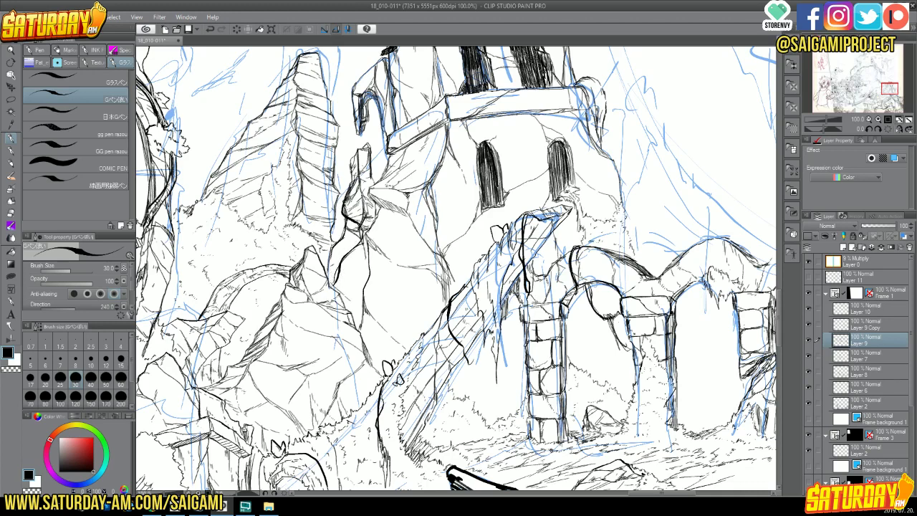
left_click_drag(365, 145, 339, 195)
mouse_move(364, 162)
left_mouse_down()
mouse_move(350, 179)
mouse_move(372, 179)
mouse_move(363, 181)
left_mouse_up()
mouse_move(338, 252)
left_mouse_down()
mouse_move(321, 276)
mouse_move(351, 231)
mouse_move(324, 285)
left_mouse_up()
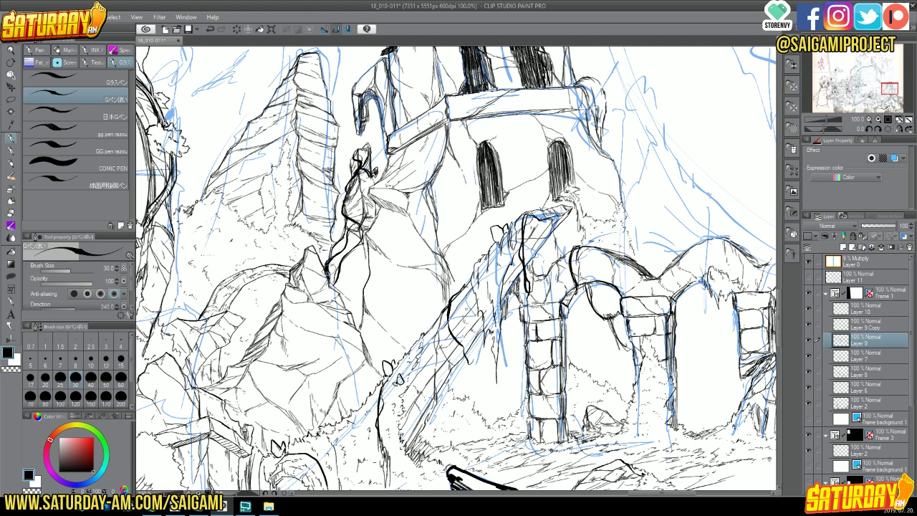
left_click_drag(354, 232, 343, 243)
left_click_drag(373, 174, 380, 180)
mouse_move(334, 265)
left_mouse_down()
mouse_move(331, 274)
mouse_move(311, 276)
left_mouse_up()
left_click_drag(244, 297, 222, 315)
- Extend the jagged leaf edge on both sides of the curved trunk's hatched canopy, beside the stairs
left_click(899, 119)
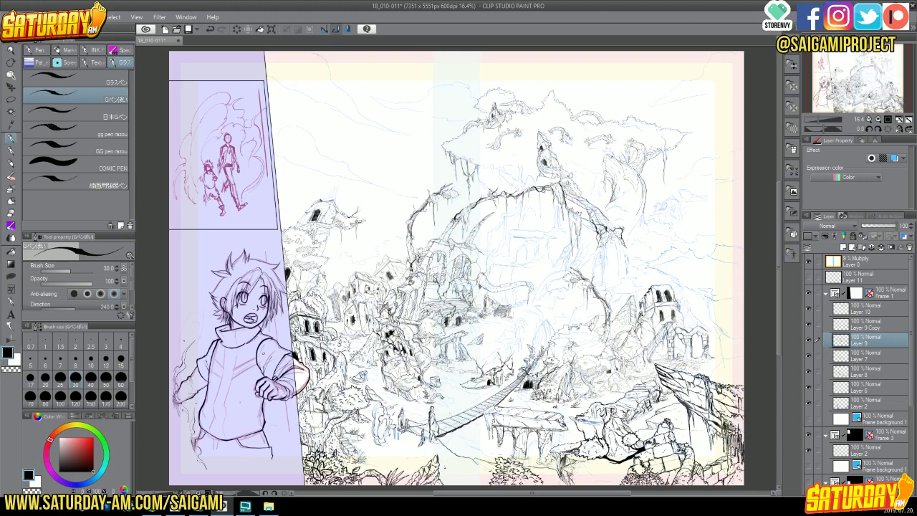
left_click(878, 119)
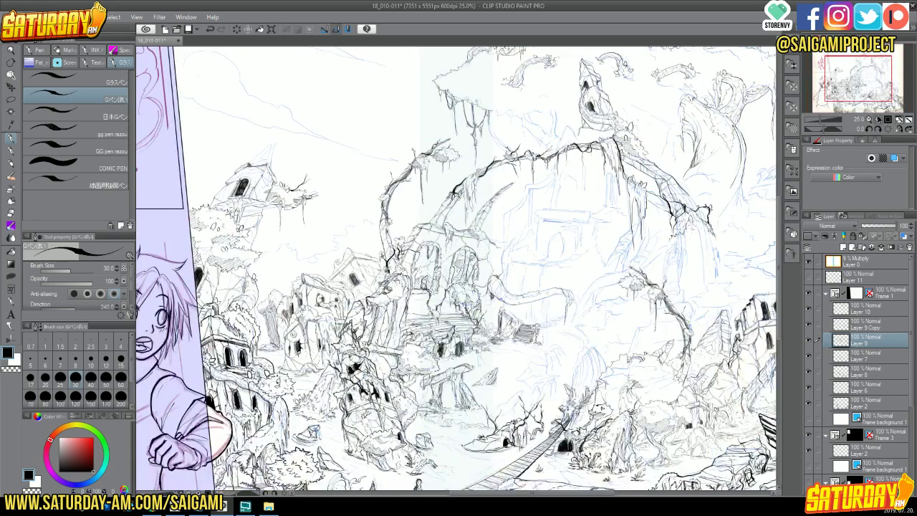
left_click(879, 119)
left_click_drag(859, 79, 883, 95)
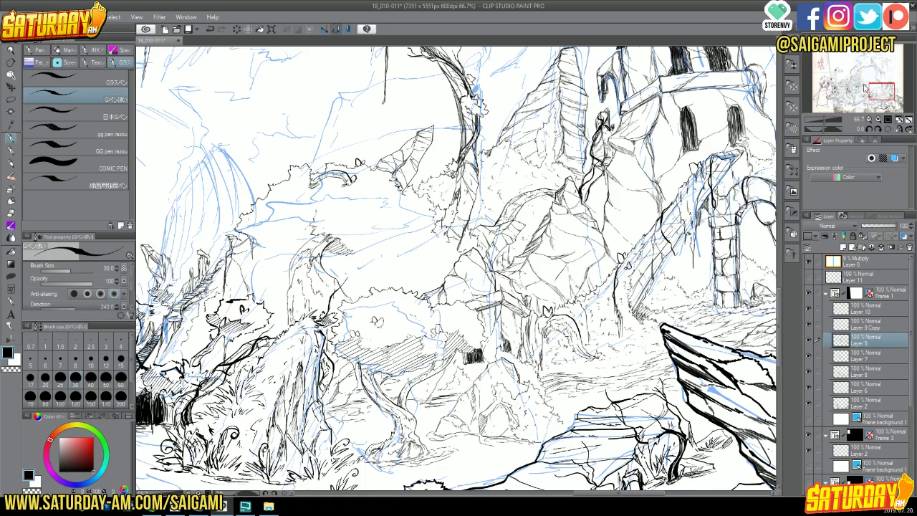
left_click_drag(870, 91, 871, 86)
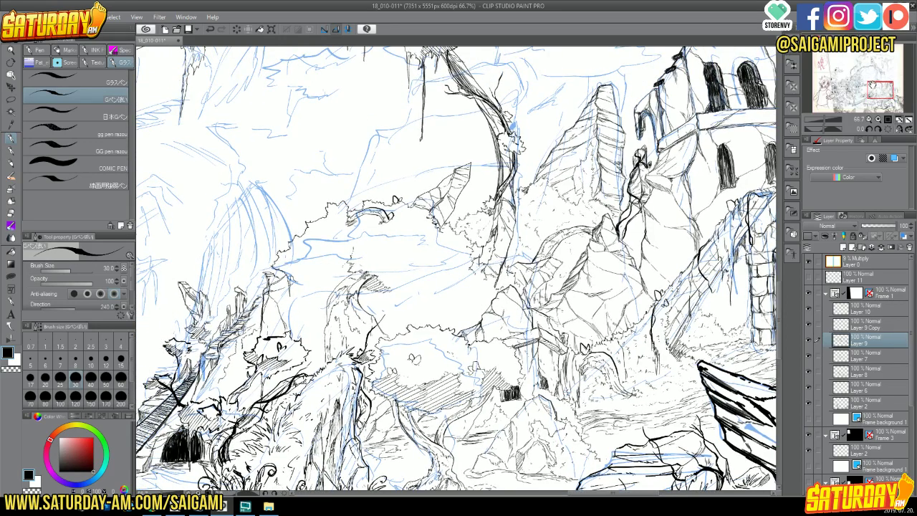
left_click(891, 118)
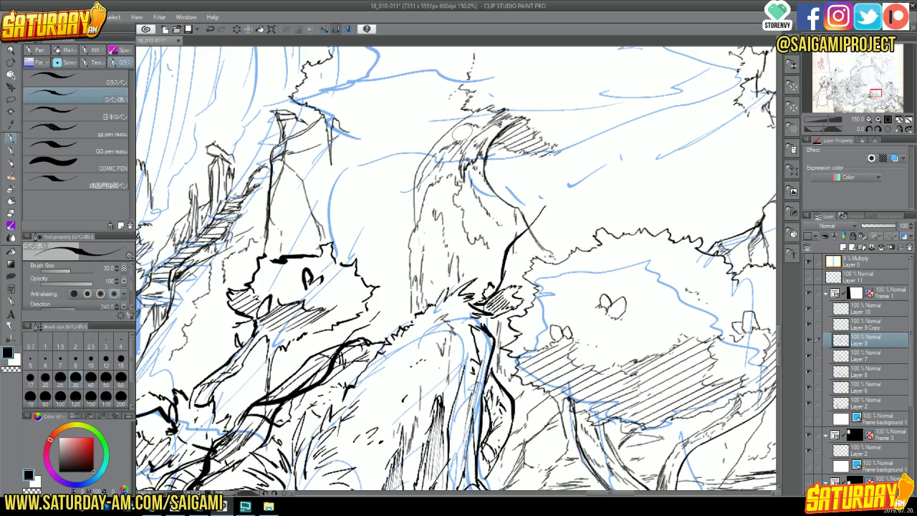
left_click_drag(460, 132, 474, 129)
left_click(210, 29)
mouse_move(551, 142)
left_mouse_down()
mouse_move(599, 162)
mouse_move(613, 158)
left_mouse_up()
mouse_move(598, 123)
left_mouse_down()
mouse_move(544, 215)
mouse_move(473, 169)
mouse_move(456, 202)
mouse_move(473, 228)
mouse_move(501, 228)
mouse_move(507, 212)
mouse_move(498, 226)
mouse_move(518, 238)
mouse_move(520, 222)
left_mouse_up()
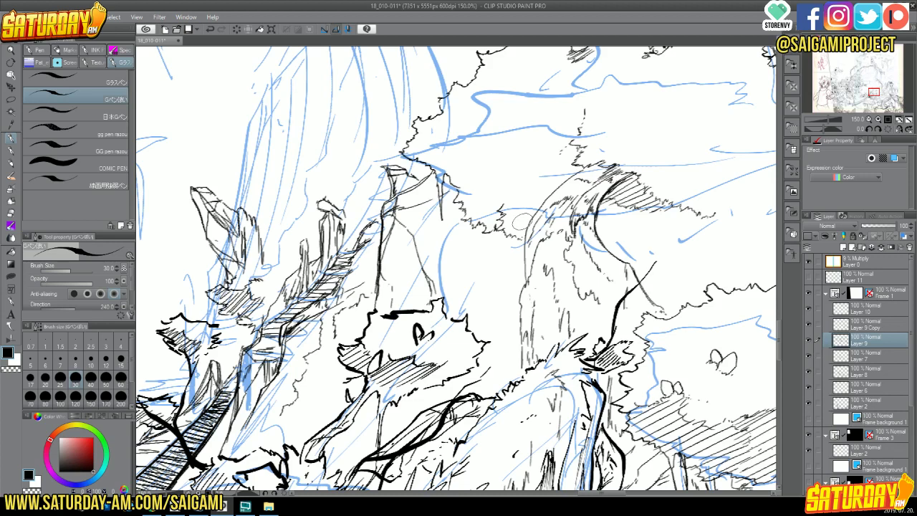
left_click(225, 121)
left_click(248, 91)
left_click(285, 79)
left_click(316, 91)
left_click(313, 120)
mouse_move(225, 121)
left_mouse_down()
mouse_move(250, 90)
mouse_move(278, 78)
mouse_move(316, 89)
mouse_move(324, 113)
left_mouse_up()
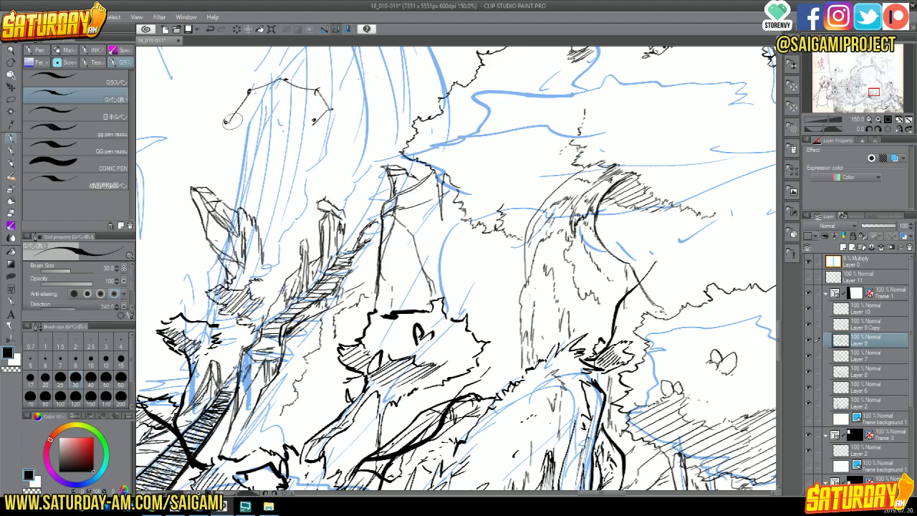
left_click_drag(245, 83, 246, 84)
mouse_move(225, 122)
left_mouse_down()
mouse_move(290, 78)
mouse_move(320, 91)
left_mouse_up()
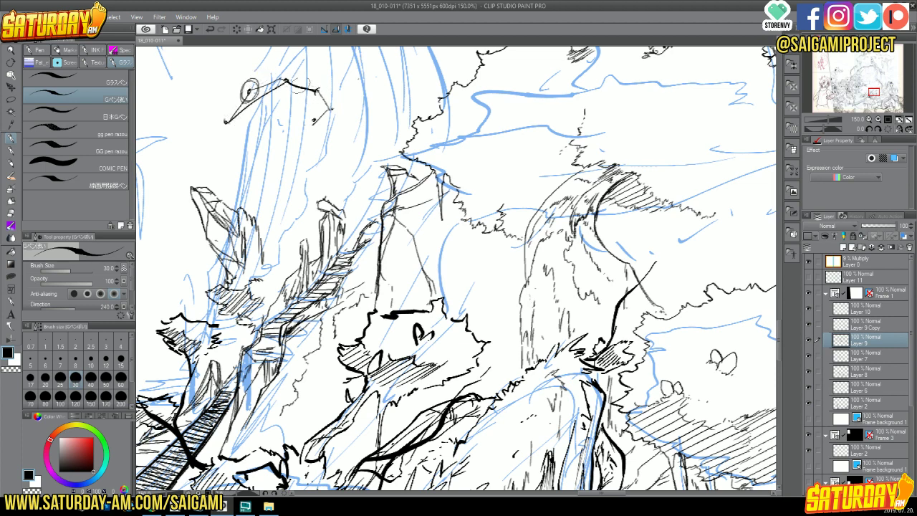
left_click_drag(276, 68, 283, 84)
mouse_move(254, 56)
left_mouse_down()
mouse_move(274, 49)
mouse_move(240, 94)
mouse_move(244, 104)
mouse_move(255, 85)
left_mouse_up()
left_click_drag(249, 95, 315, 88)
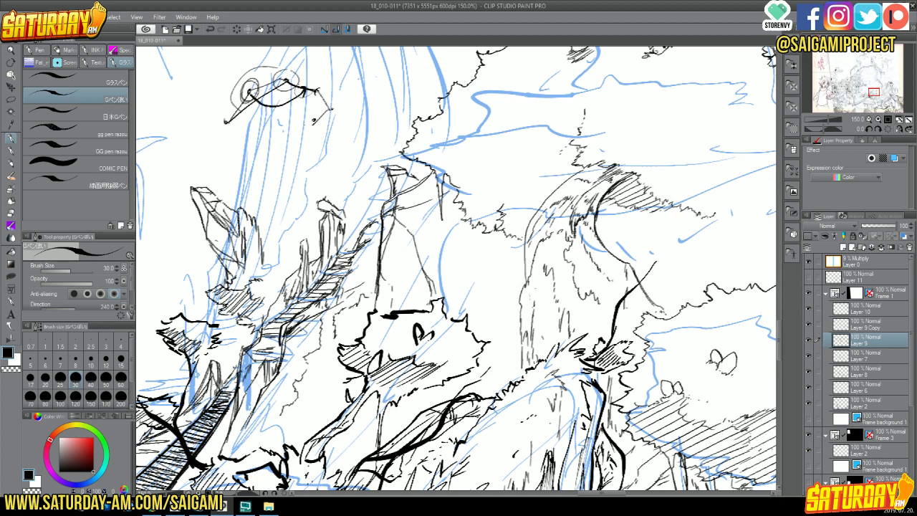
left_click_drag(226, 123, 294, 79)
mouse_move(240, 99)
left_mouse_down()
mouse_move(261, 84)
mouse_move(316, 85)
left_mouse_up()
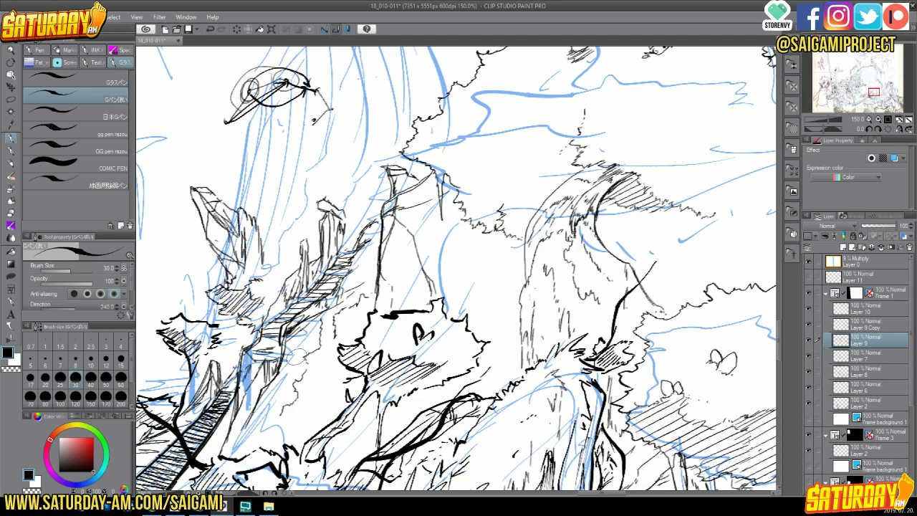
key("e")
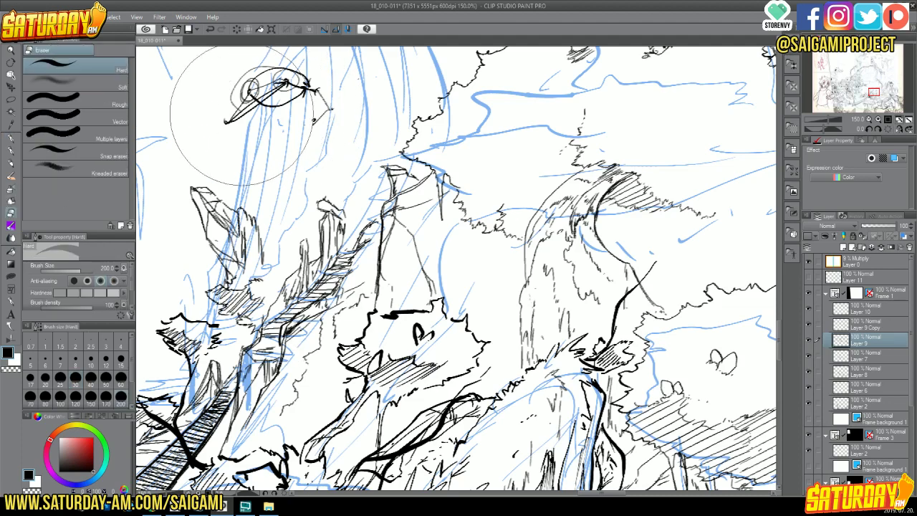
mouse_move(241, 114)
left_mouse_down()
mouse_move(215, 118)
mouse_move(283, 93)
mouse_move(304, 107)
left_mouse_up()
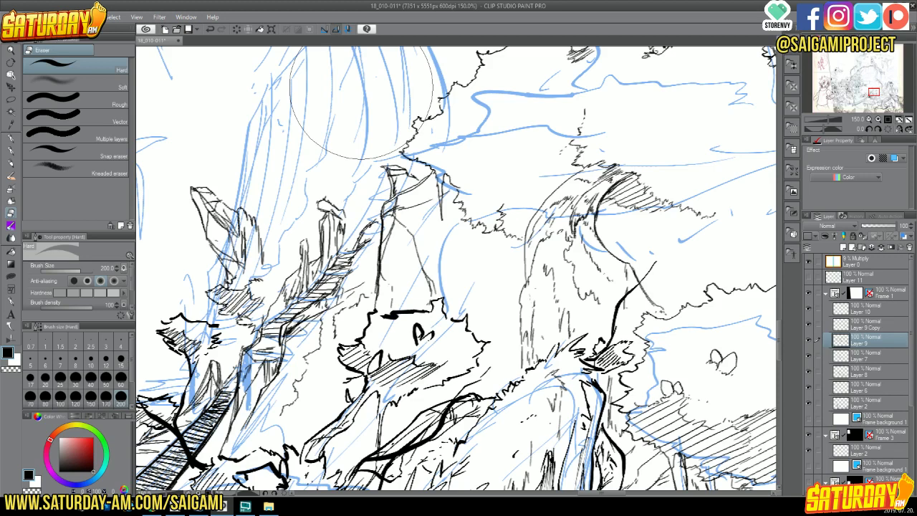
- Draw a jagged leaf-shadow outline from the pointed ruin to the curved trunk and begin its diagonal pen hatching on the ruin side
left_click(10, 138)
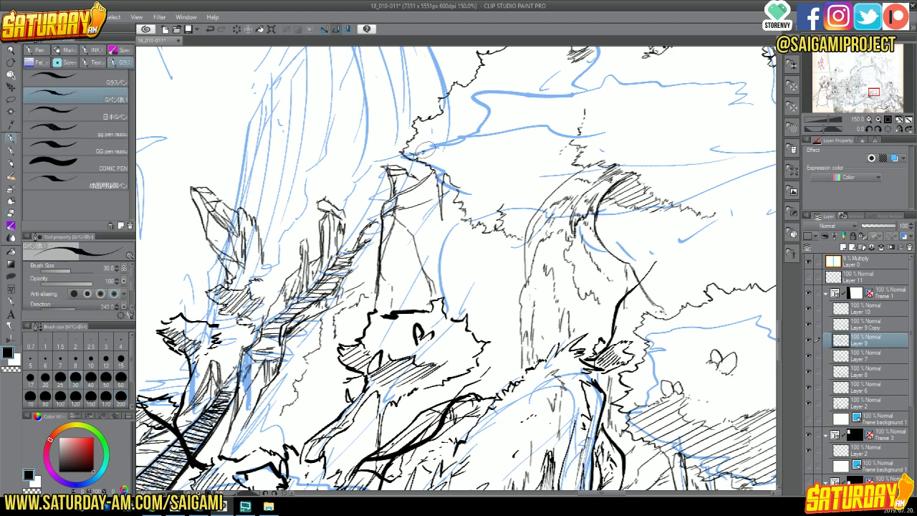
mouse_move(450, 158)
left_mouse_down()
mouse_move(493, 146)
mouse_move(506, 174)
mouse_move(528, 172)
mouse_move(515, 193)
mouse_move(529, 164)
mouse_move(511, 171)
mouse_move(533, 178)
mouse_move(568, 147)
left_mouse_up()
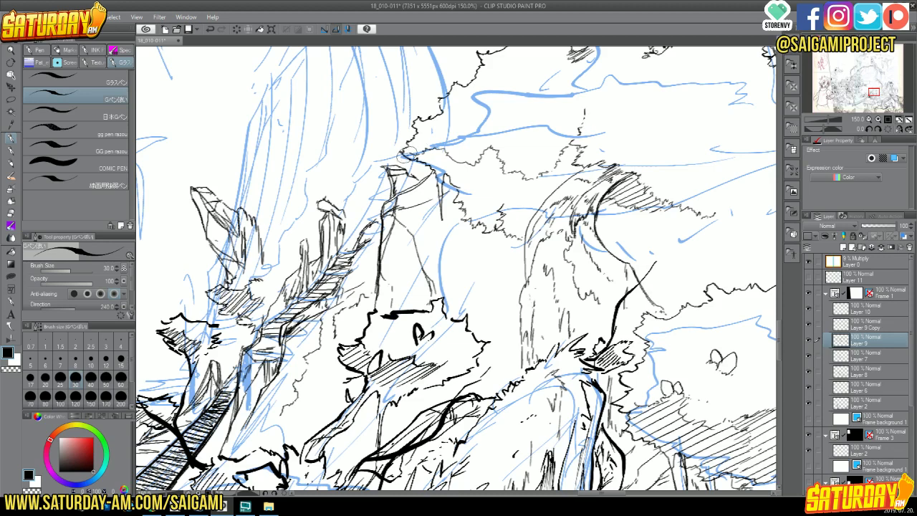
mouse_move(414, 152)
left_mouse_down()
mouse_move(455, 159)
mouse_move(431, 181)
mouse_move(435, 192)
mouse_move(474, 158)
left_mouse_up()
left_click_drag(435, 184, 481, 153)
mouse_move(448, 183)
left_mouse_down()
mouse_move(512, 156)
mouse_move(500, 172)
left_mouse_up()
mouse_move(441, 206)
left_mouse_down()
mouse_move(530, 169)
mouse_move(519, 182)
left_mouse_up()
mouse_move(464, 214)
left_mouse_down()
mouse_move(552, 168)
mouse_move(532, 185)
left_mouse_up()
left_click_drag(463, 230, 509, 201)
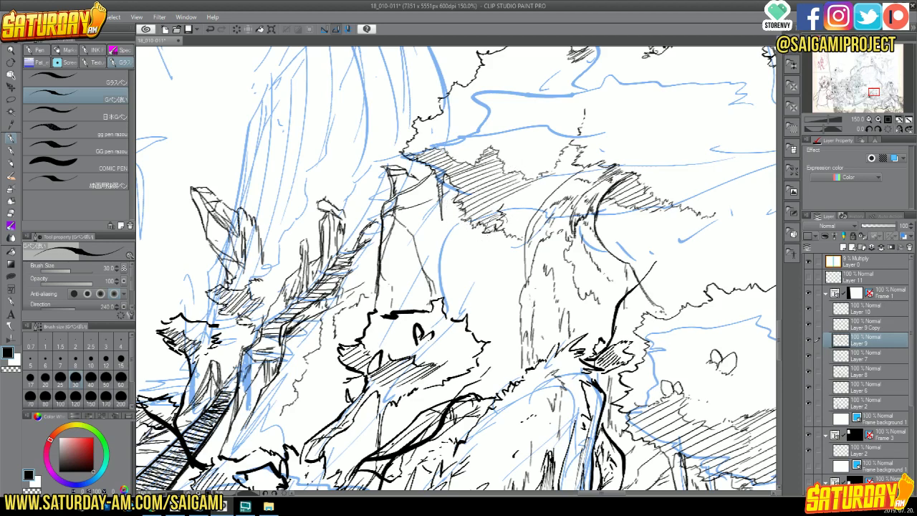
- Continue the diagonal hatching across the rest of the leaf shadow up to the curved trunk's canopy
mouse_move(572, 142)
left_mouse_down()
mouse_move(571, 159)
mouse_move(515, 195)
mouse_move(584, 165)
left_mouse_up()
left_click_drag(484, 221, 555, 185)
left_click_drag(569, 177, 587, 163)
left_click_drag(493, 220, 563, 179)
left_click_drag(540, 194, 588, 164)
left_click_drag(505, 220, 563, 182)
mouse_move(483, 241)
left_mouse_down()
mouse_move(565, 185)
mouse_move(543, 205)
left_mouse_up()
left_click_drag(513, 236, 541, 210)
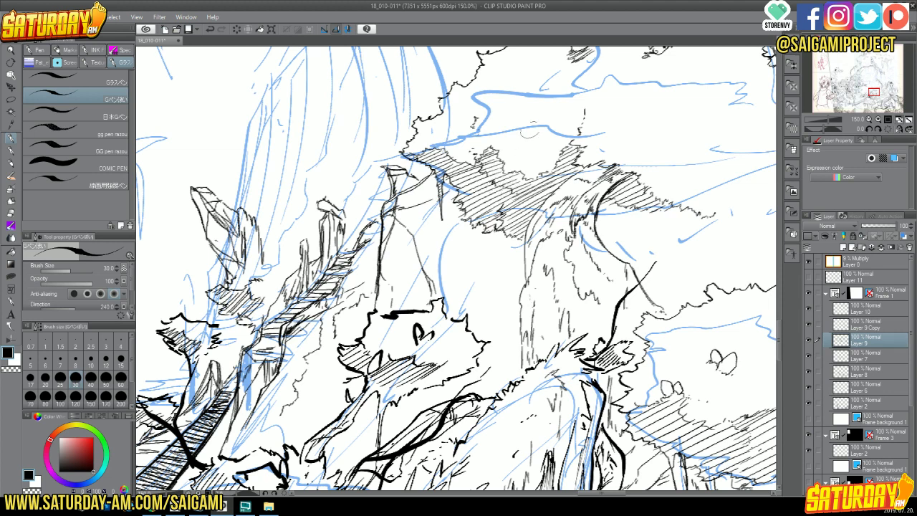
- Add small leaf accents inside the large bush and ink a jagged shadow edge beyond the curved trunk
left_click_drag(522, 113, 526, 119)
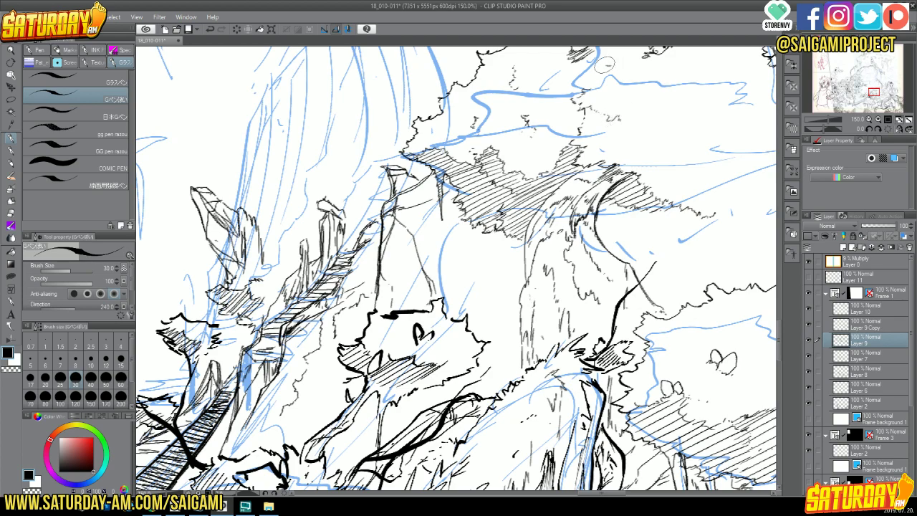
left_click_drag(874, 92, 876, 88)
left_click_drag(879, 87, 874, 93)
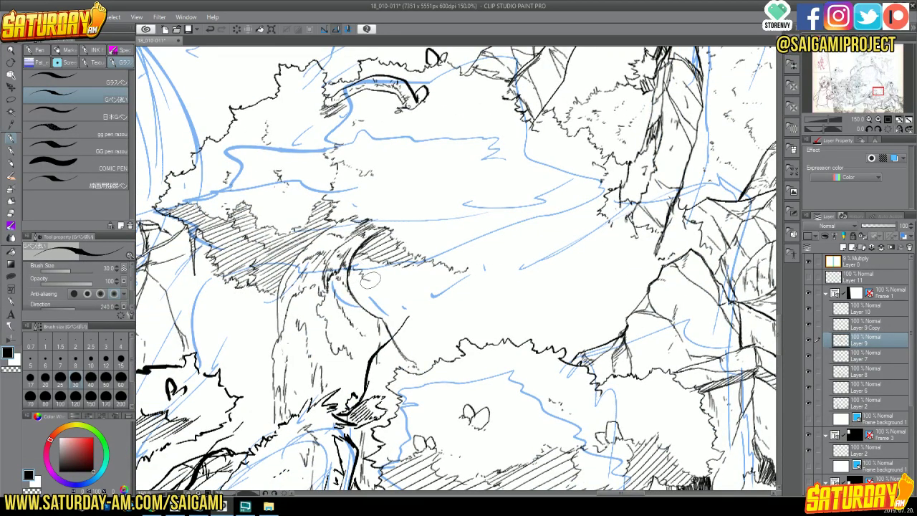
mouse_move(370, 281)
left_mouse_down()
mouse_move(405, 280)
mouse_move(421, 300)
mouse_move(459, 283)
left_mouse_up()
mouse_move(463, 301)
left_mouse_down()
mouse_move(489, 289)
mouse_move(500, 309)
left_mouse_up()
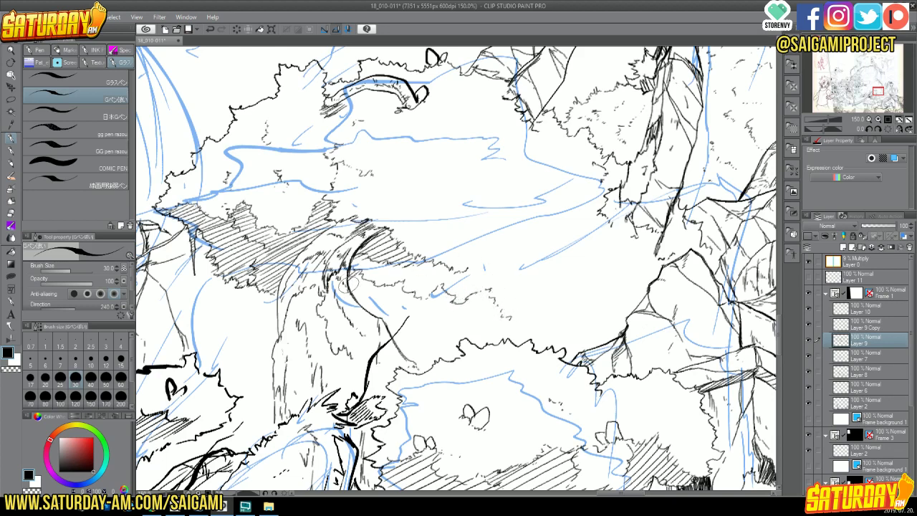
- Fill the foliage shadow between the curved trunk and the lower round bush with diagonal hatching
mouse_move(346, 283)
left_mouse_down()
mouse_move(390, 275)
mouse_move(364, 300)
mouse_move(407, 268)
mouse_move(403, 280)
mouse_move(413, 282)
mouse_move(370, 317)
mouse_move(422, 285)
mouse_move(394, 321)
mouse_move(455, 285)
left_mouse_up()
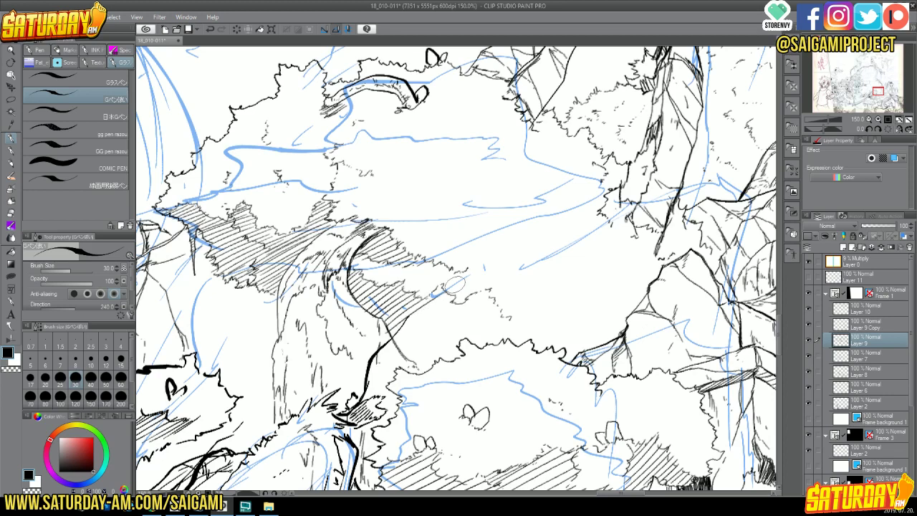
left_click_drag(387, 334, 453, 301)
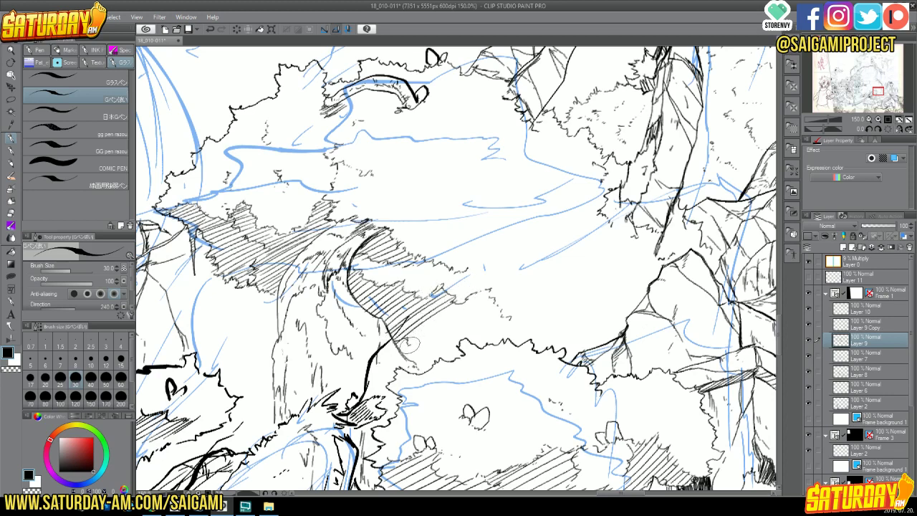
mouse_move(398, 350)
left_mouse_down()
mouse_move(462, 299)
mouse_move(495, 289)
left_mouse_up()
mouse_move(419, 350)
left_mouse_down()
mouse_move(490, 296)
mouse_move(482, 311)
left_mouse_up()
left_click_drag(444, 342, 500, 307)
mouse_move(426, 361)
left_mouse_down()
mouse_move(495, 314)
mouse_move(439, 355)
mouse_move(478, 340)
mouse_move(503, 315)
left_mouse_up()
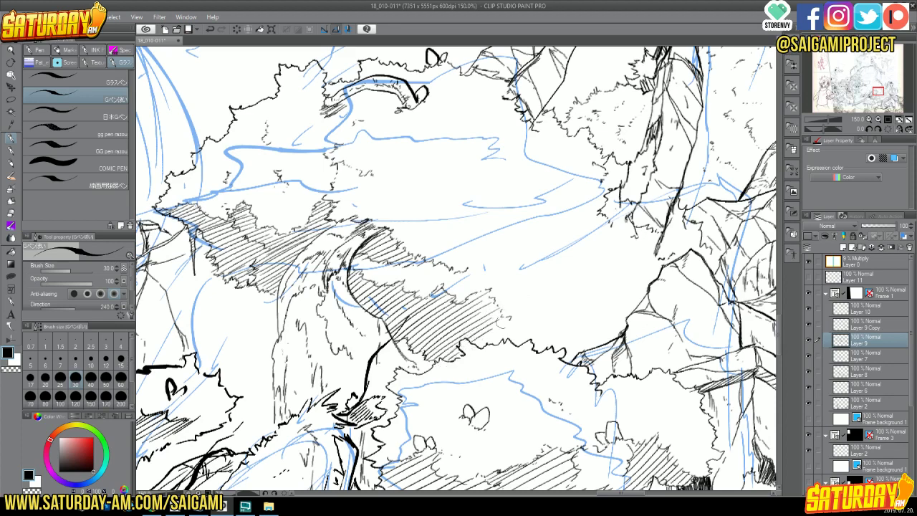
mouse_move(470, 351)
left_mouse_down()
mouse_move(503, 320)
mouse_move(527, 321)
left_mouse_up()
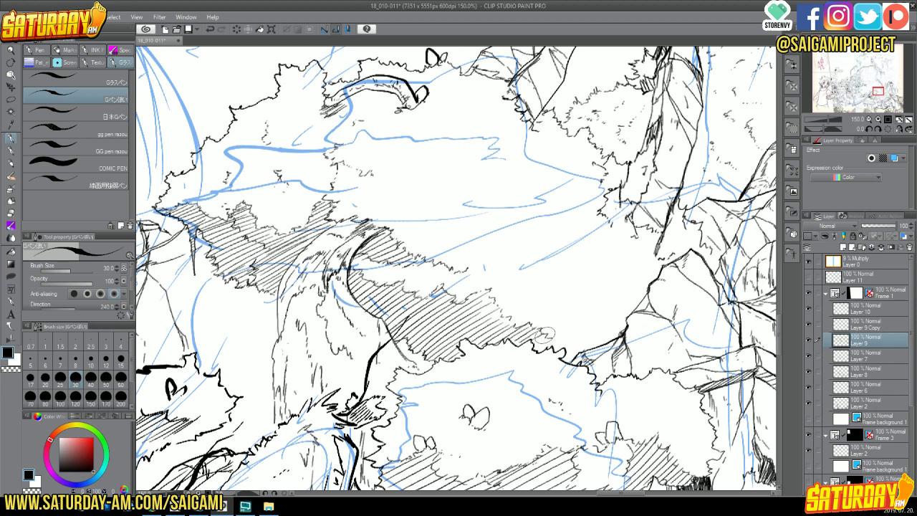
- Finish the lower foliage hatching, then outline a jagged leaf shadow beside the large rock and fill it with diagonal hatching
left_click_drag(533, 353, 553, 337)
mouse_move(571, 268)
left_mouse_down()
mouse_move(589, 270)
mouse_move(588, 282)
mouse_move(635, 280)
mouse_move(587, 288)
mouse_move(599, 318)
left_mouse_up()
left_click_drag(631, 278, 649, 282)
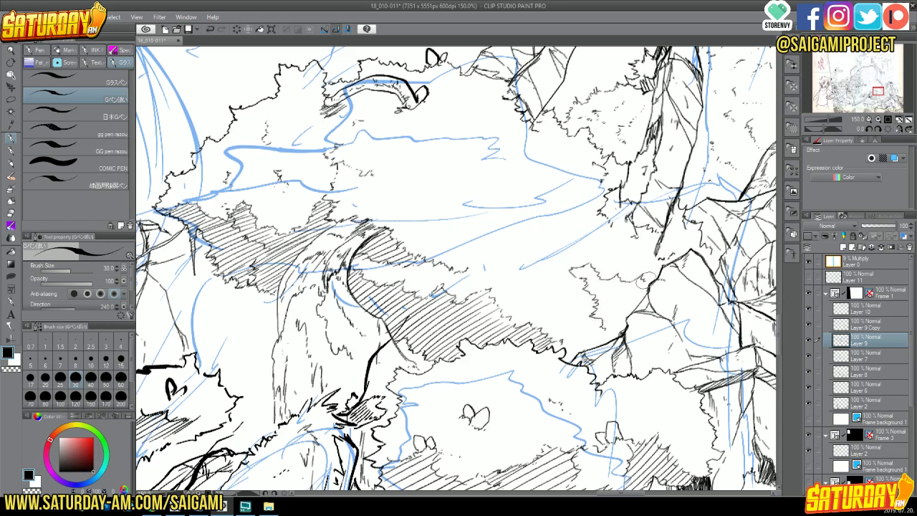
mouse_move(571, 271)
left_mouse_down()
mouse_move(601, 261)
mouse_move(581, 283)
mouse_move(628, 270)
mouse_move(590, 303)
mouse_move(647, 277)
mouse_move(588, 316)
mouse_move(643, 281)
mouse_move(597, 323)
mouse_move(625, 307)
left_mouse_up()
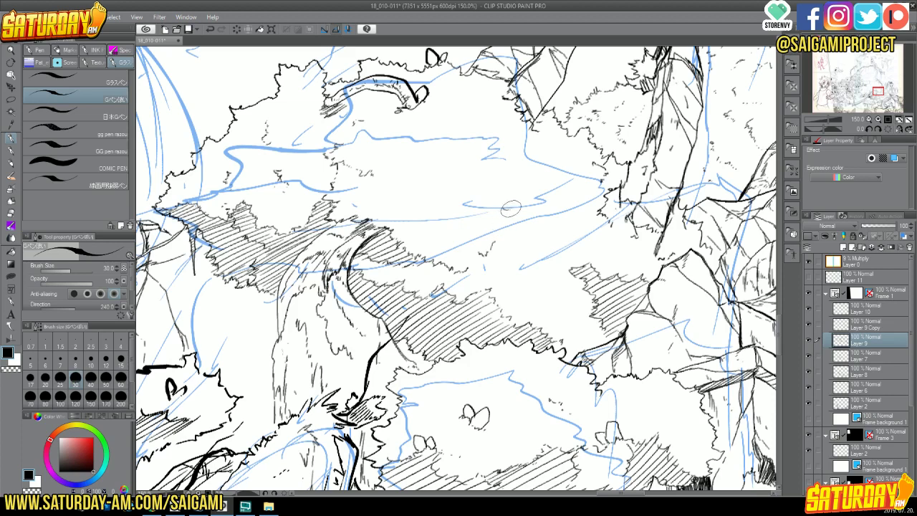
- Outline a narrow jagged leaf shadow in the middle of the large bush and fill it with diagonal hatching
left_click_drag(507, 219, 508, 226)
left_click_drag(459, 209, 503, 202)
left_click_drag(530, 205, 515, 251)
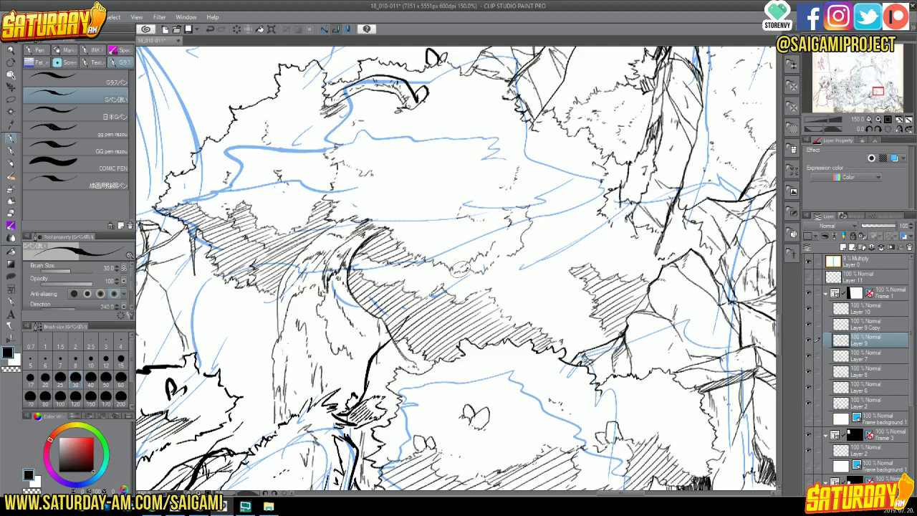
mouse_move(514, 213)
left_mouse_down()
mouse_move(465, 271)
mouse_move(503, 230)
mouse_move(480, 274)
mouse_move(527, 220)
mouse_move(484, 271)
left_mouse_up()
left_click_drag(533, 224, 505, 255)
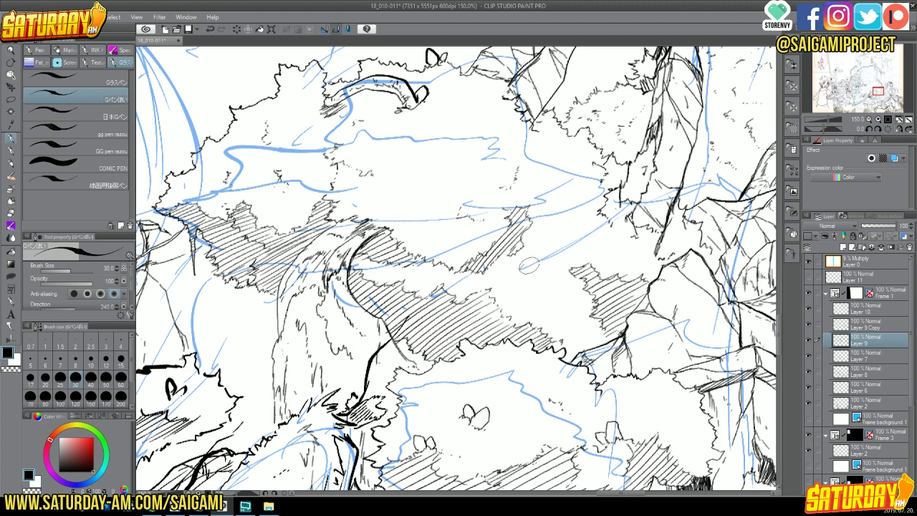
mouse_move(527, 234)
left_mouse_down()
mouse_move(500, 262)
mouse_move(515, 246)
mouse_move(513, 255)
left_mouse_up()
- Add small hatched shadow patches at the bush's upper peak, under the pointed rock slab and around the small arch and trunks
left_click_drag(275, 80, 295, 104)
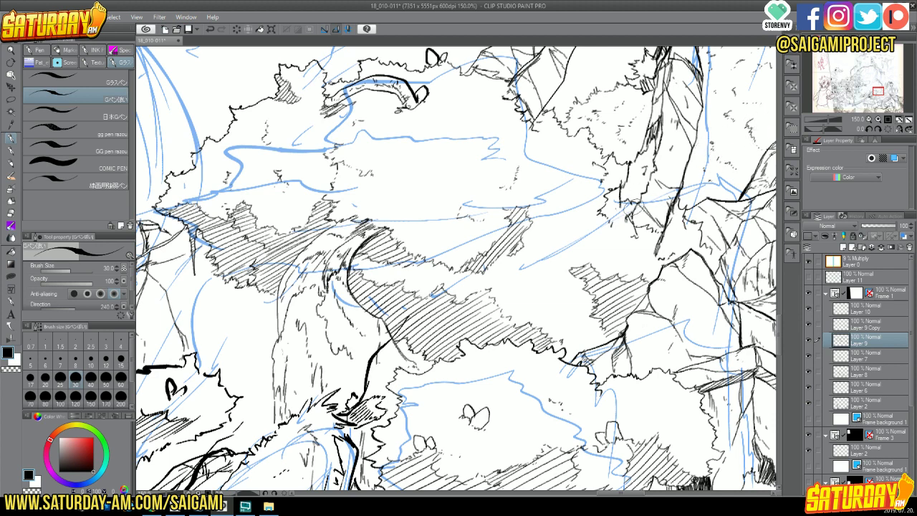
mouse_move(613, 213)
left_mouse_down()
mouse_move(626, 203)
mouse_move(633, 214)
left_mouse_up()
left_click_drag(535, 119, 554, 105)
left_click_drag(533, 135, 557, 113)
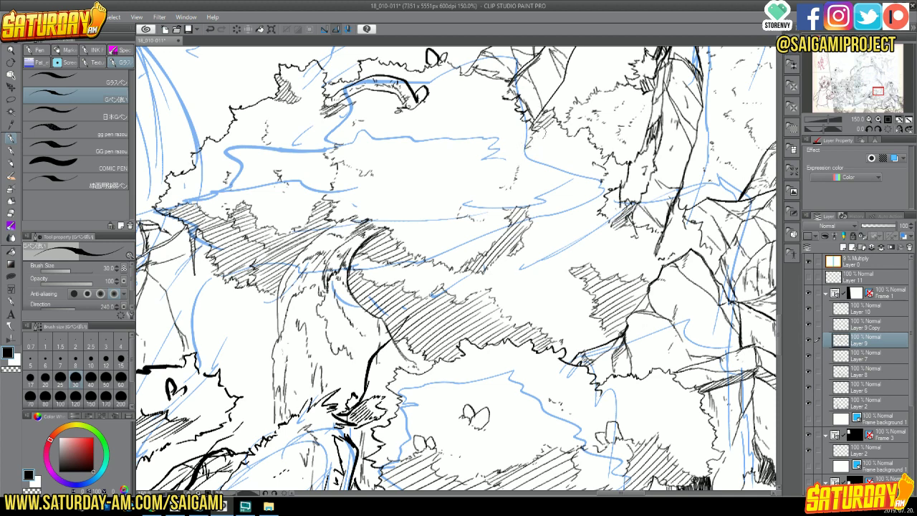
mouse_move(521, 153)
left_mouse_down()
mouse_move(547, 129)
mouse_move(533, 149)
left_mouse_up()
mouse_move(289, 285)
left_mouse_down()
mouse_move(280, 319)
mouse_move(299, 282)
left_mouse_up()
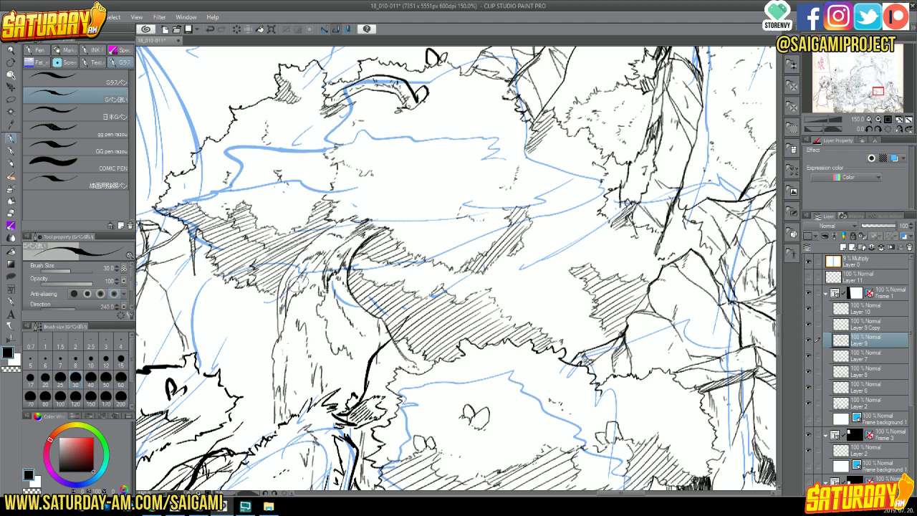
left_click_drag(358, 95, 394, 72)
- Review the whole spread and save the file
left_click(869, 120)
left_click(869, 121)
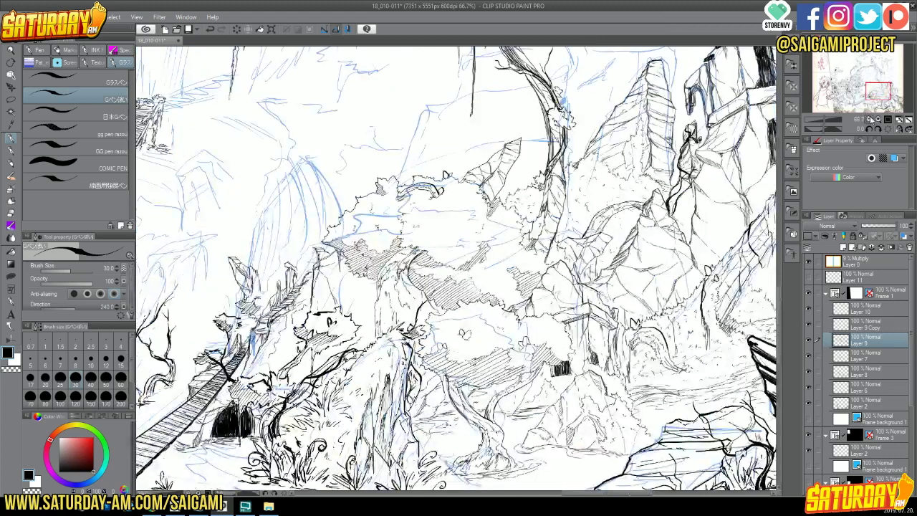
left_click(869, 121)
left_click(869, 120)
left_click(869, 120)
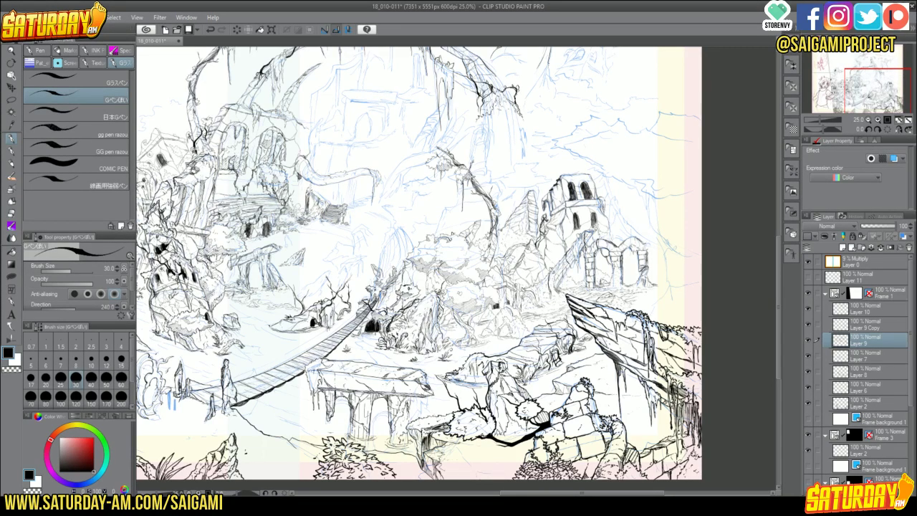
key("ctrl+s")
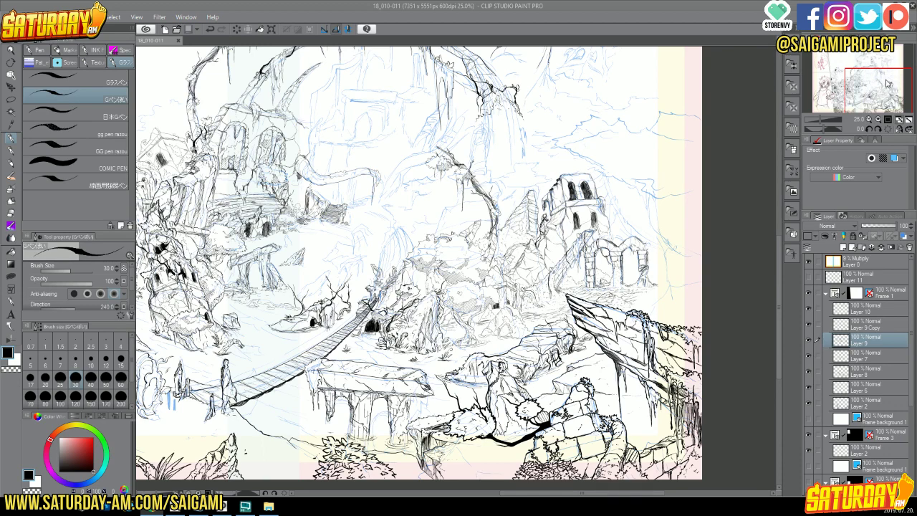
- Ink a light leafy foliage edge between the bridge stairs and the small bush with the leaf mark
left_click(880, 120)
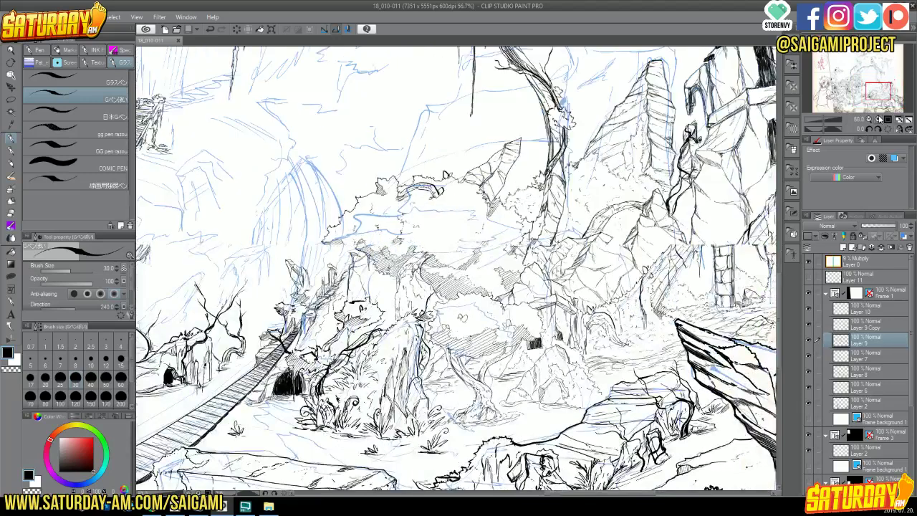
left_click(879, 120)
left_click_drag(864, 99, 862, 100)
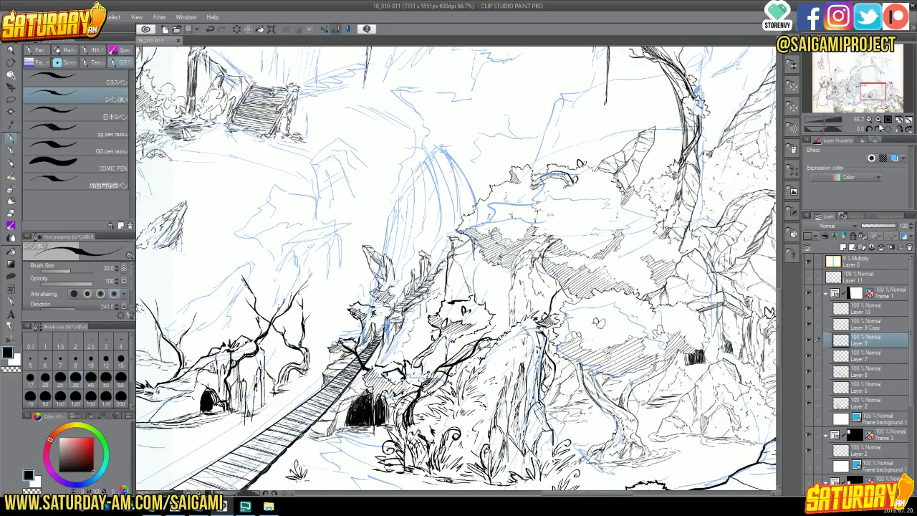
left_click(879, 120)
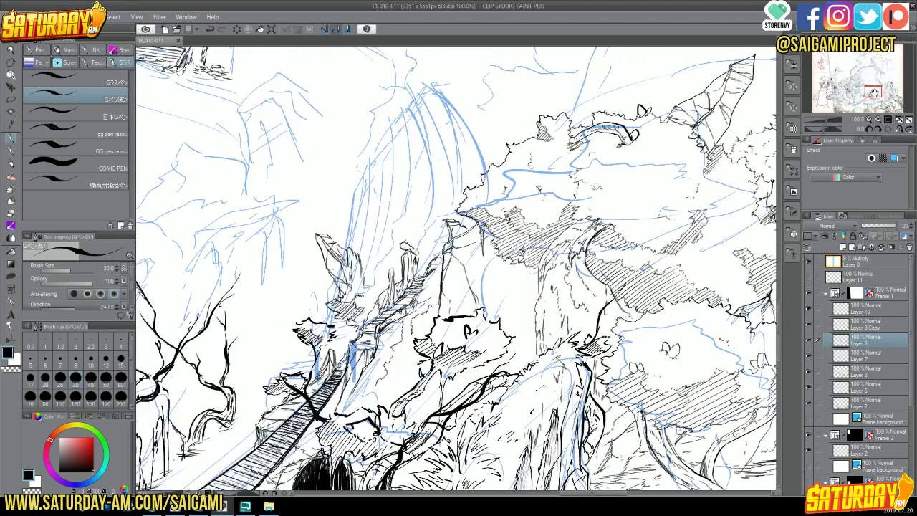
left_click_drag(875, 94, 874, 96)
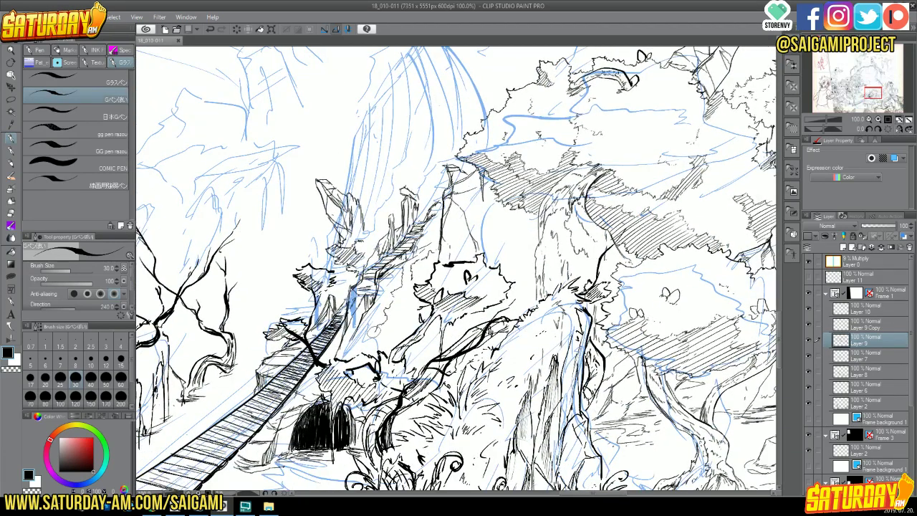
left_click(371, 330)
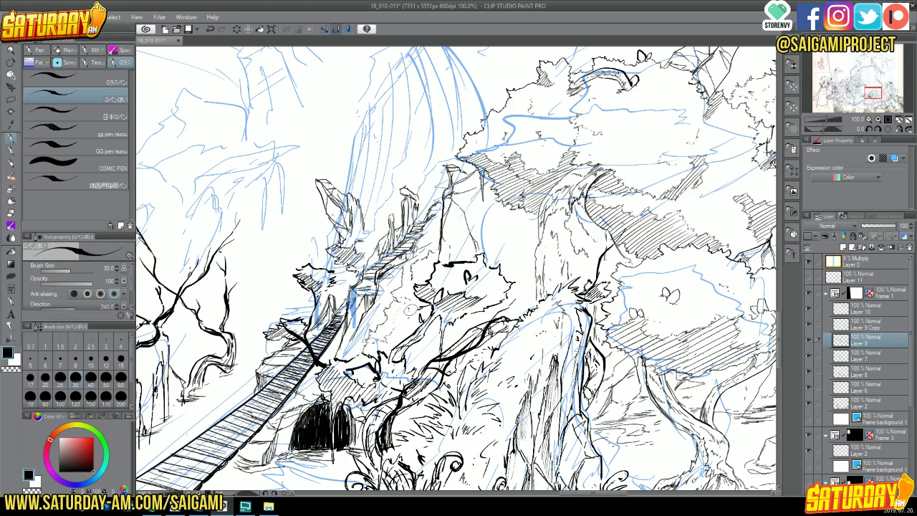
- Add small leaf accents to the foliage beside the stairs and shading strokes around the broken stumps at the bridge's end
left_click(869, 120)
left_click(869, 120)
left_click(869, 121)
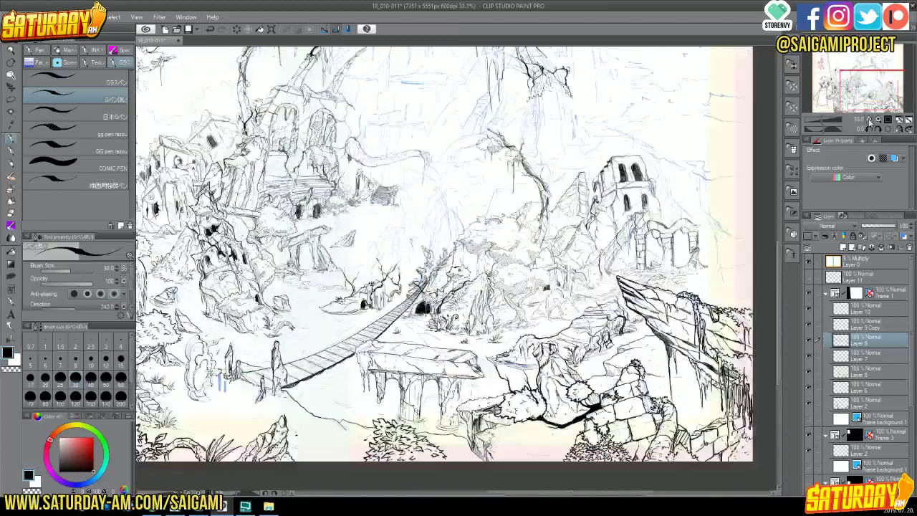
left_click(869, 120)
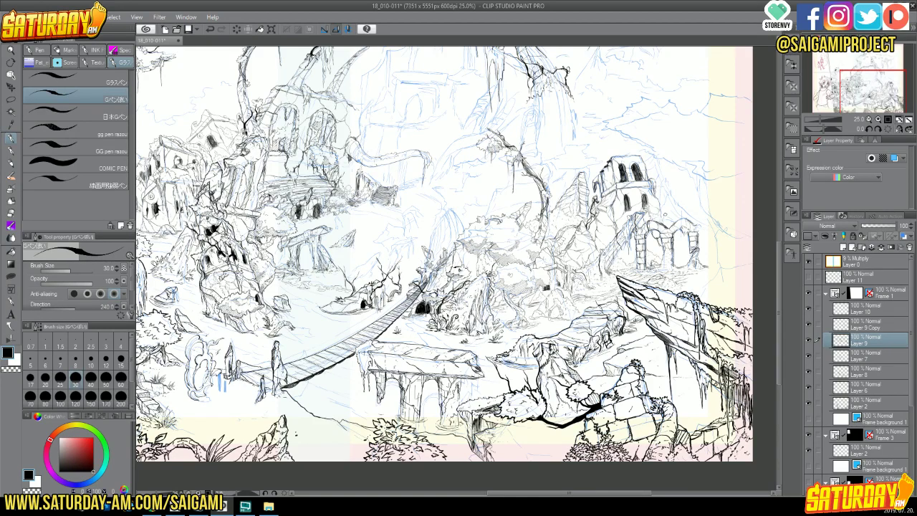
left_click(870, 120)
left_click(869, 119)
left_click(870, 119)
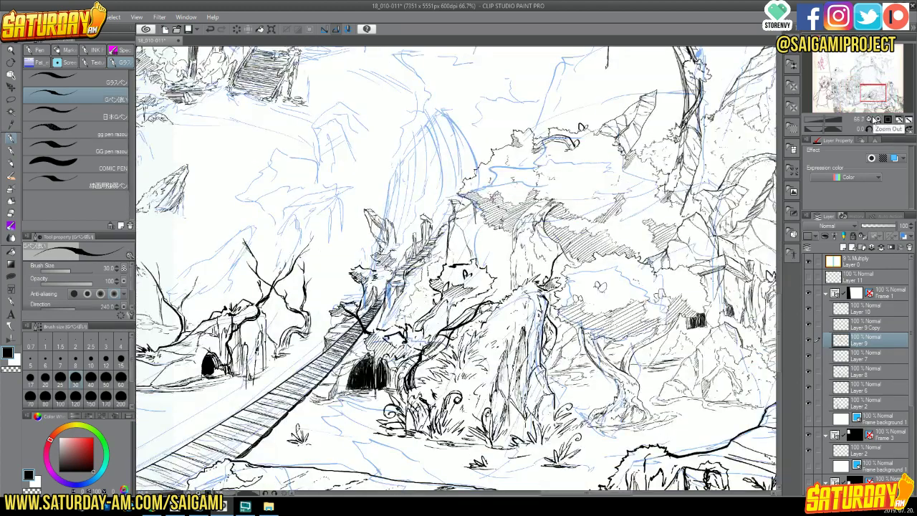
left_click(874, 120)
left_click_drag(874, 94, 851, 98)
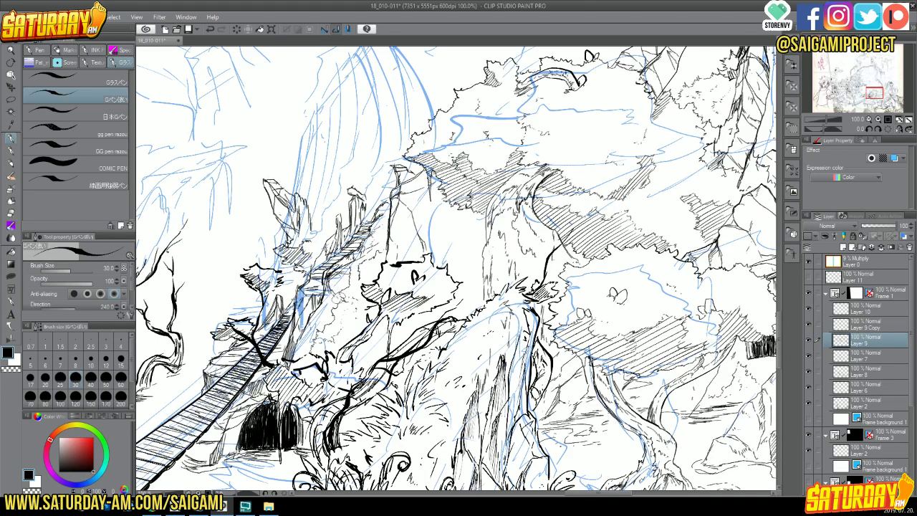
left_click_drag(323, 305, 339, 325)
mouse_move(303, 218)
left_mouse_down()
mouse_move(319, 248)
mouse_move(329, 246)
left_mouse_up()
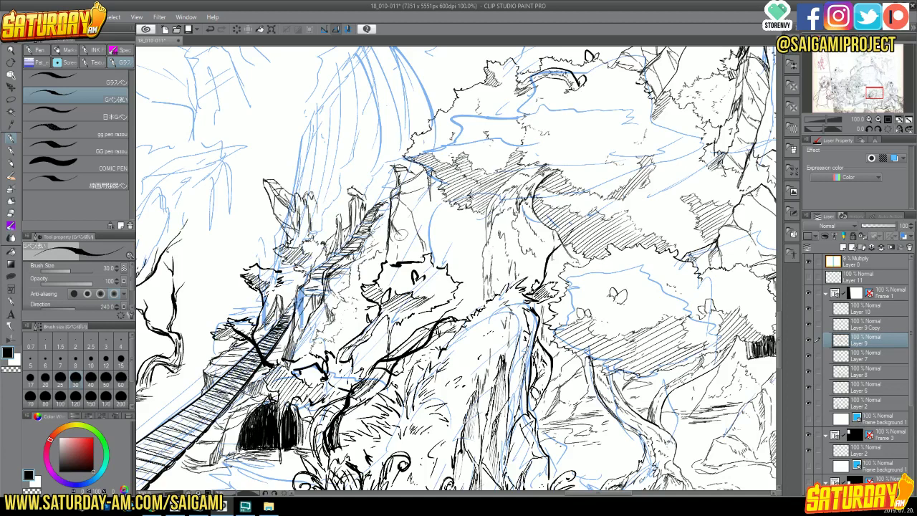
- Ink crease and shadow lines on the rock below the pointed ruin and along the curved trunk's near edge
left_click_drag(398, 231, 412, 258)
mouse_move(469, 240)
left_mouse_down()
mouse_move(472, 276)
mouse_move(479, 222)
mouse_move(469, 243)
mouse_move(472, 285)
mouse_move(480, 229)
mouse_move(471, 286)
mouse_move(478, 302)
left_mouse_up()
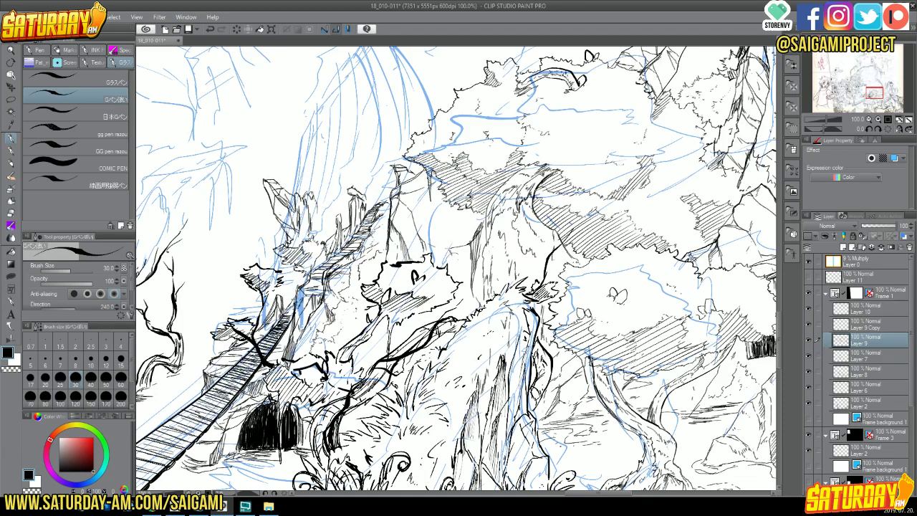
left_click_drag(451, 248, 477, 306)
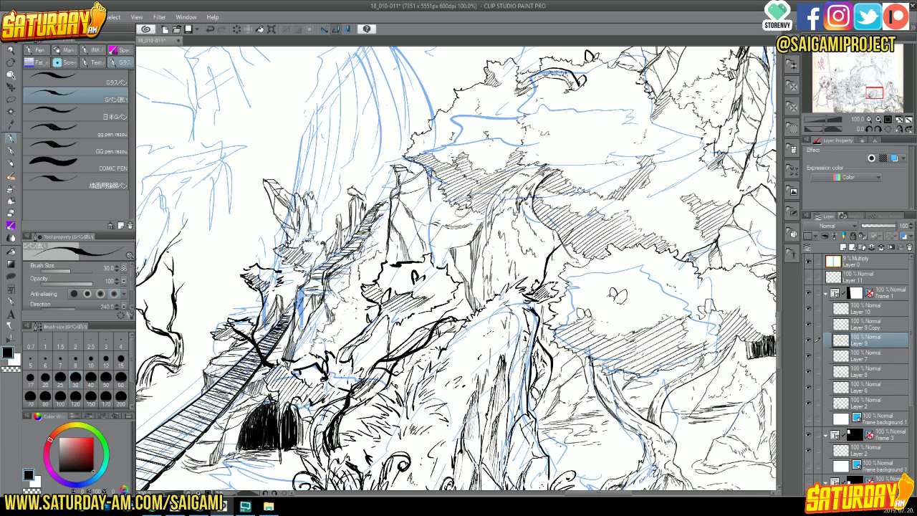
- Ink cracks and facet lines on the rock face between the pointed ruin and the curved trunk, behind the small bush
left_click(869, 120)
left_click(869, 120)
left_click(869, 120)
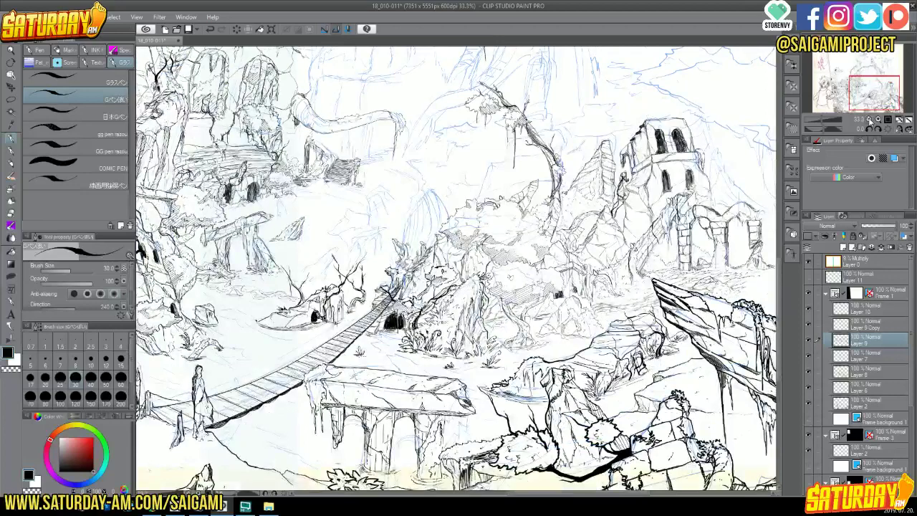
left_click(869, 119)
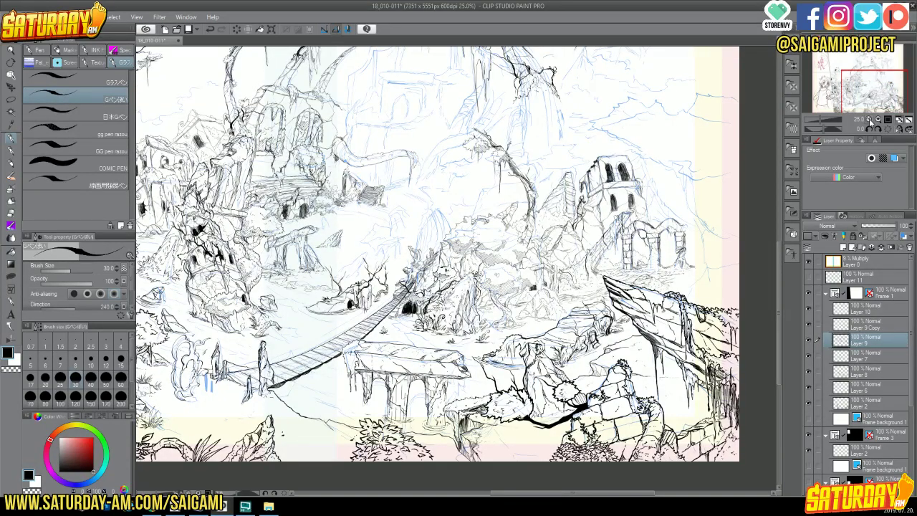
left_click(878, 119)
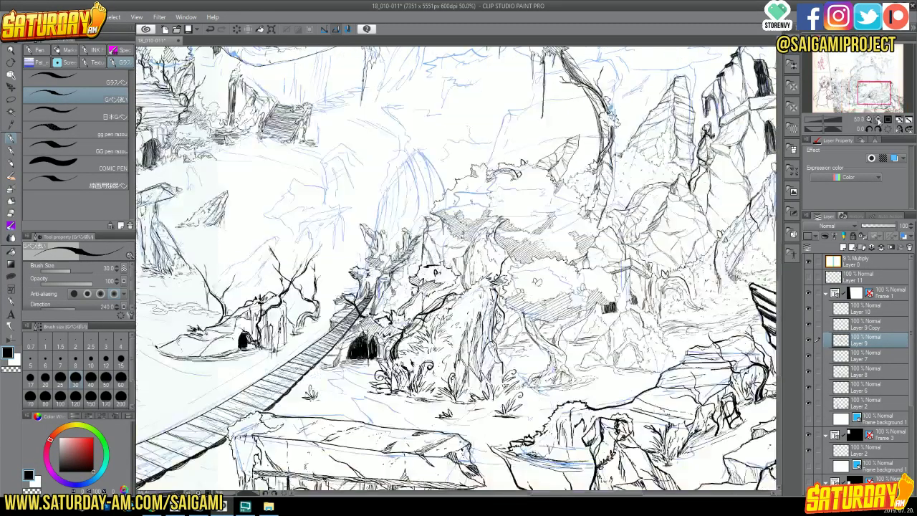
left_click(878, 119)
left_click(879, 119)
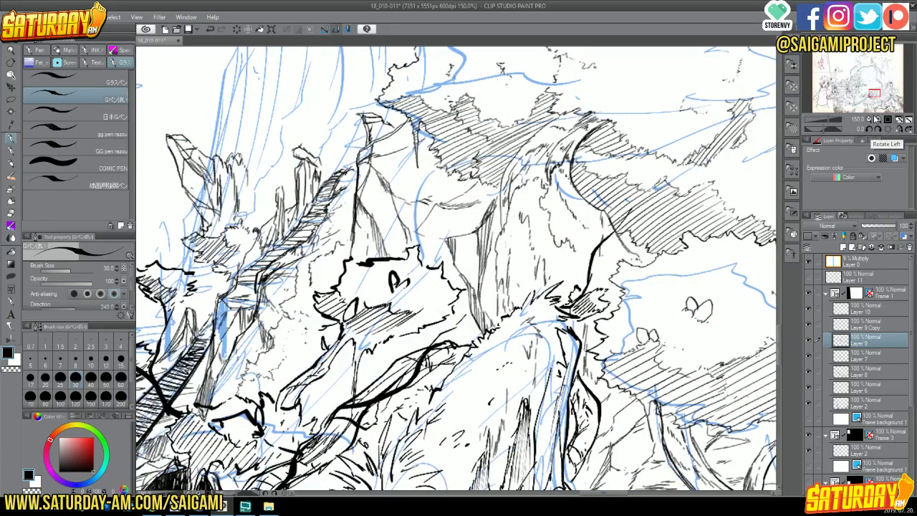
left_click(869, 119)
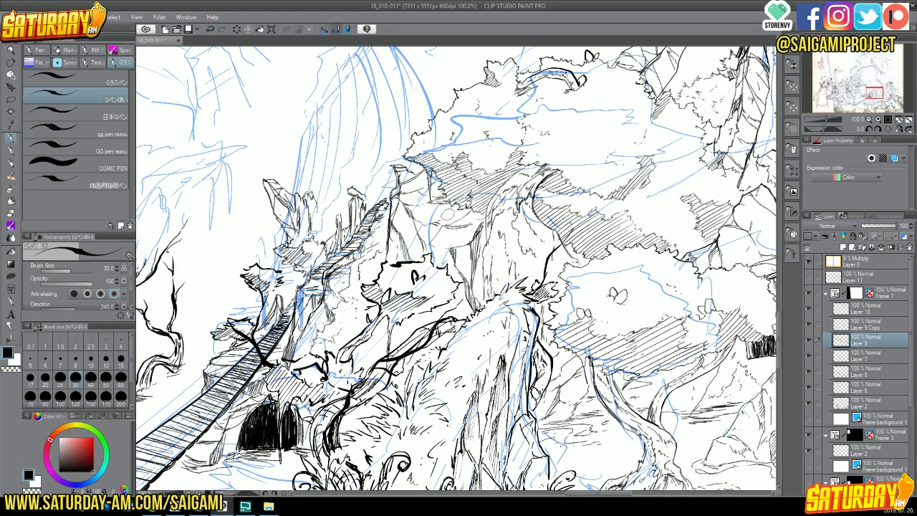
mouse_move(459, 223)
left_mouse_down()
mouse_move(433, 214)
mouse_move(433, 225)
left_mouse_up()
left_click_drag(451, 208, 492, 222)
mouse_move(437, 240)
left_mouse_down()
mouse_move(400, 234)
mouse_move(411, 231)
left_mouse_up()
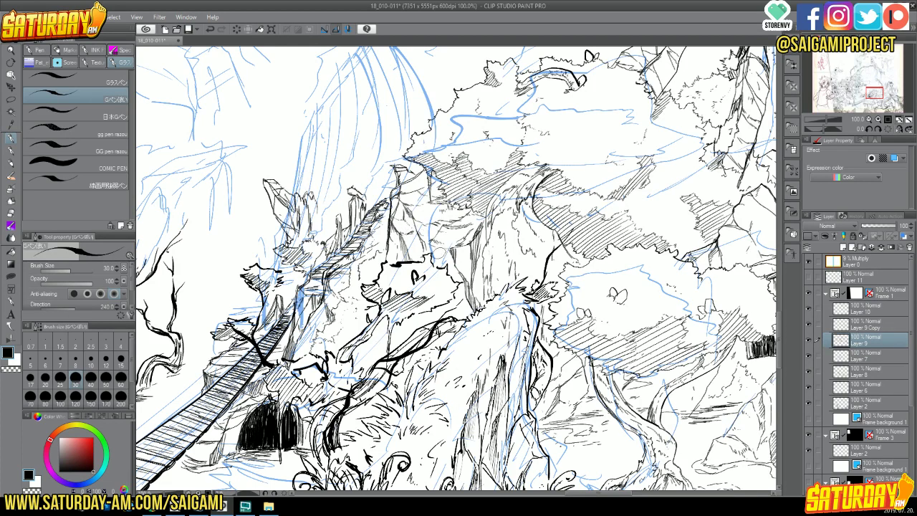
left_click_drag(465, 271, 508, 308)
- Strengthen the pointed ruin's tip and the curved trunk's outer contour with heavier pen lines
left_click_drag(393, 160, 414, 174)
mouse_move(502, 184)
left_mouse_down()
mouse_move(480, 213)
mouse_move(493, 195)
left_mouse_up()
mouse_move(521, 166)
left_mouse_down()
mouse_move(502, 181)
mouse_move(514, 175)
left_mouse_up()
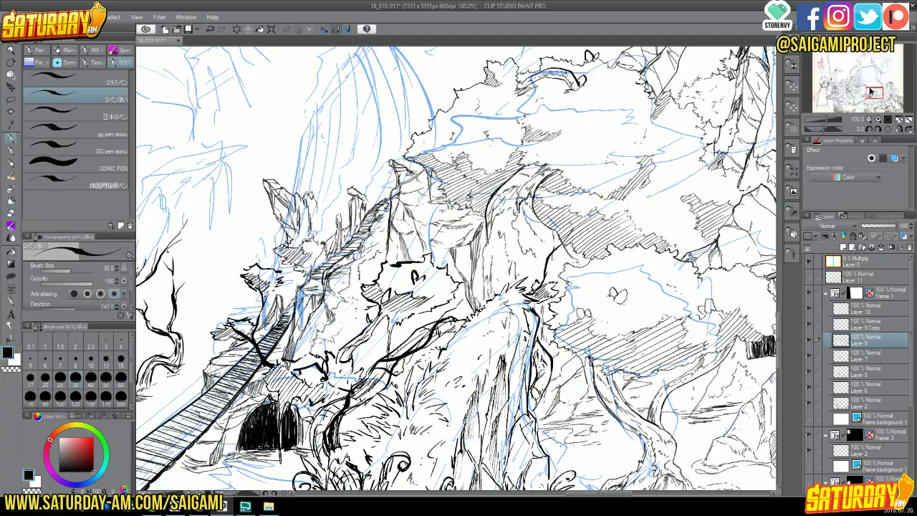
- Shade the small arch on the large bush and the foliage around the tall vine-wrapped trunk, and save the file
mouse_move(867, 89)
left_mouse_down()
mouse_move(873, 76)
mouse_move(881, 89)
left_mouse_up()
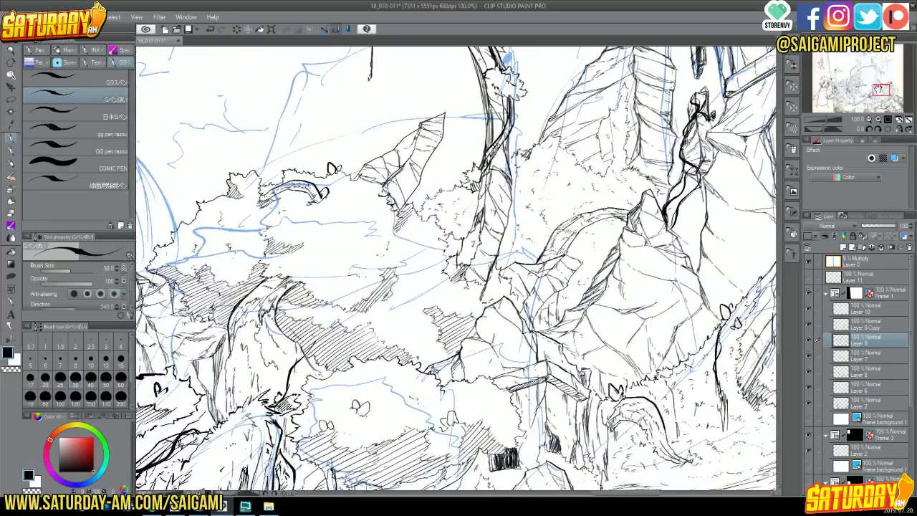
mouse_move(294, 199)
left_mouse_down()
mouse_move(308, 198)
mouse_move(296, 198)
left_mouse_up()
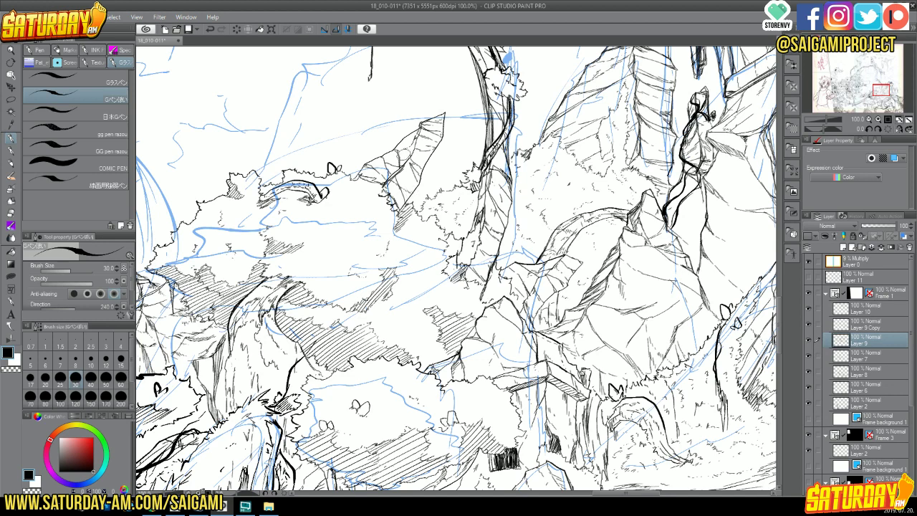
left_click_drag(878, 87, 883, 92)
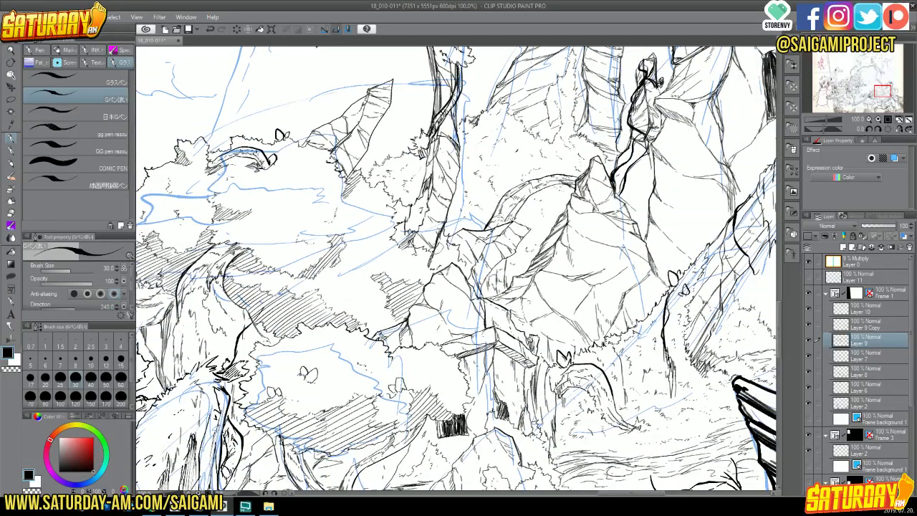
mouse_move(439, 247)
left_mouse_down()
mouse_move(430, 268)
mouse_move(444, 259)
left_mouse_up()
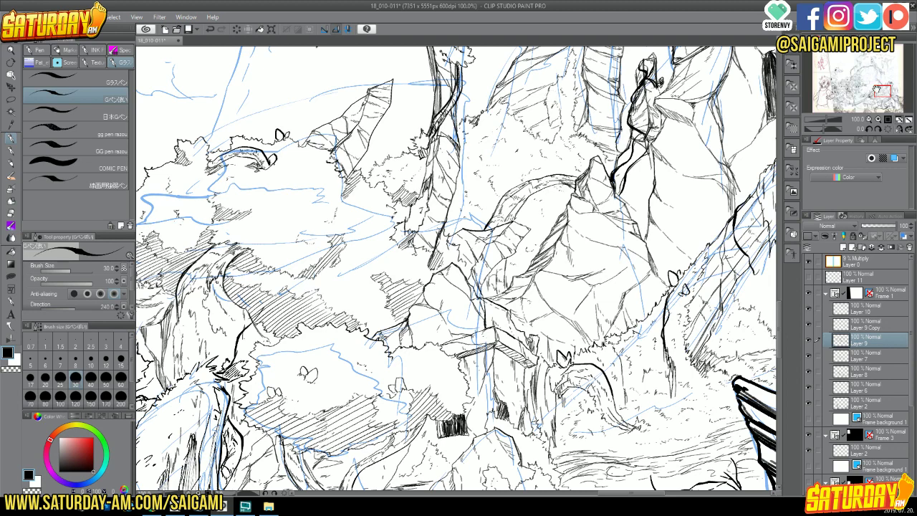
left_click_drag(882, 92, 885, 90)
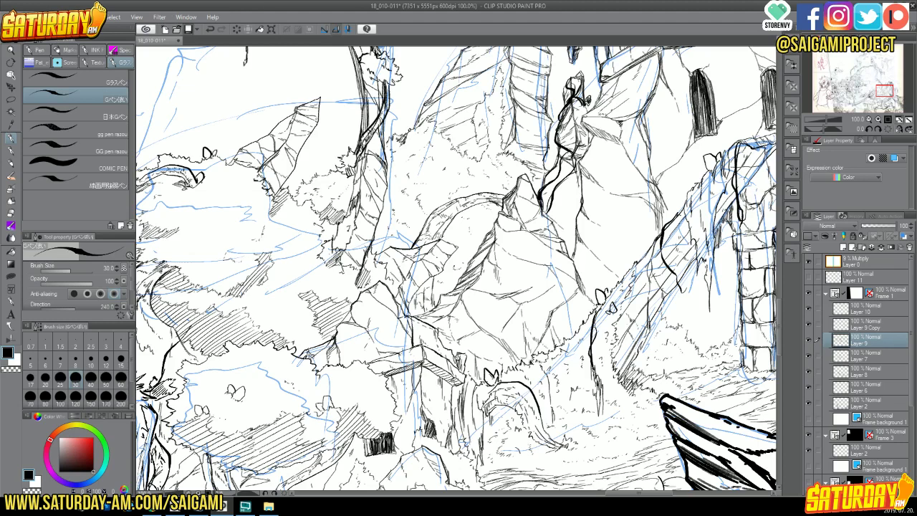
key("ctrl+s")
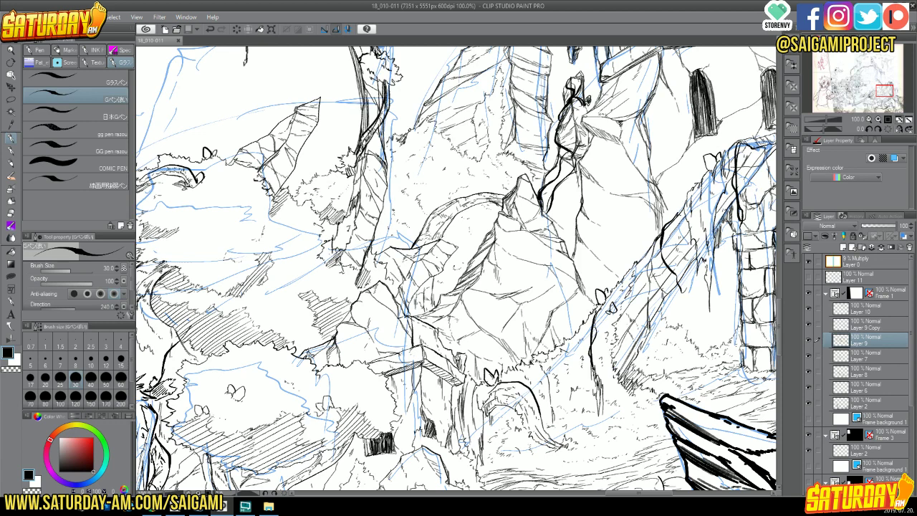
- Add a small pen touch-up to the rock facets below the pointed ruin
left_click_drag(881, 86, 882, 89)
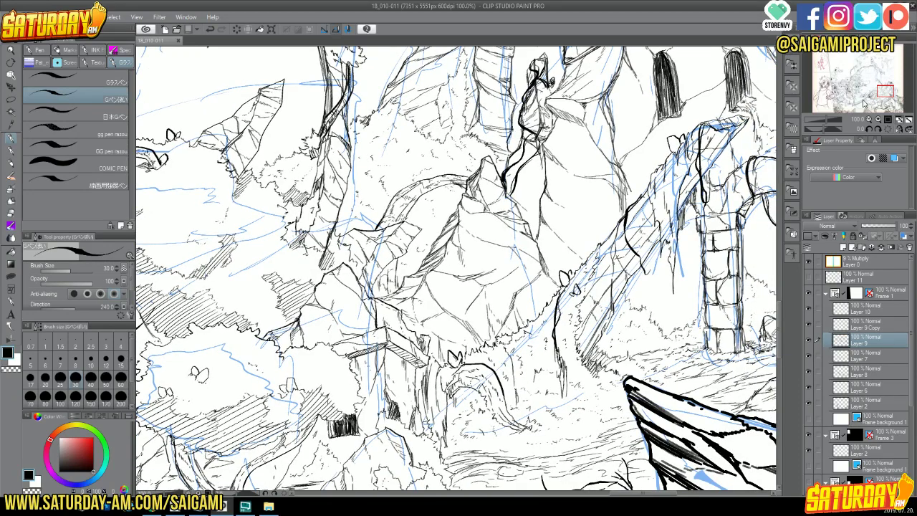
left_click_drag(880, 89, 882, 91)
mouse_move(421, 212)
left_mouse_down()
mouse_move(408, 218)
mouse_move(430, 209)
mouse_move(417, 213)
left_mouse_up()
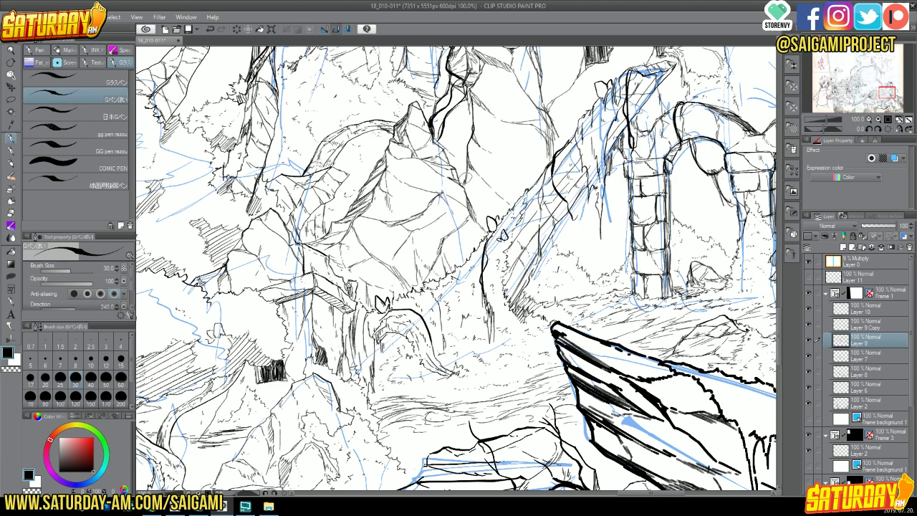
- Make Layer 2 of Frame 1 the active layer, toggling its visibility to check what it contains
left_click(870, 119)
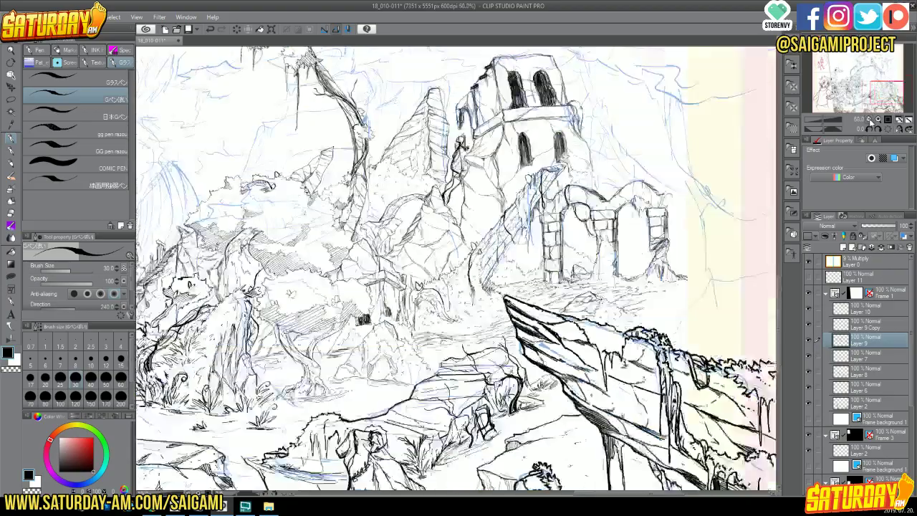
left_click(869, 120)
mouse_move(876, 96)
left_mouse_down()
mouse_move(867, 94)
mouse_move(876, 84)
mouse_move(879, 100)
mouse_move(882, 80)
left_mouse_up()
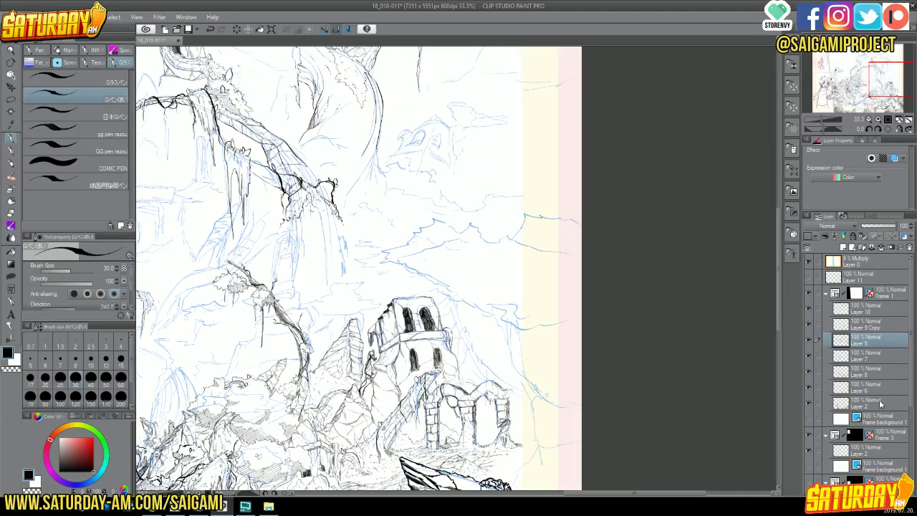
left_click(810, 404)
left_click(808, 403)
left_click(808, 402)
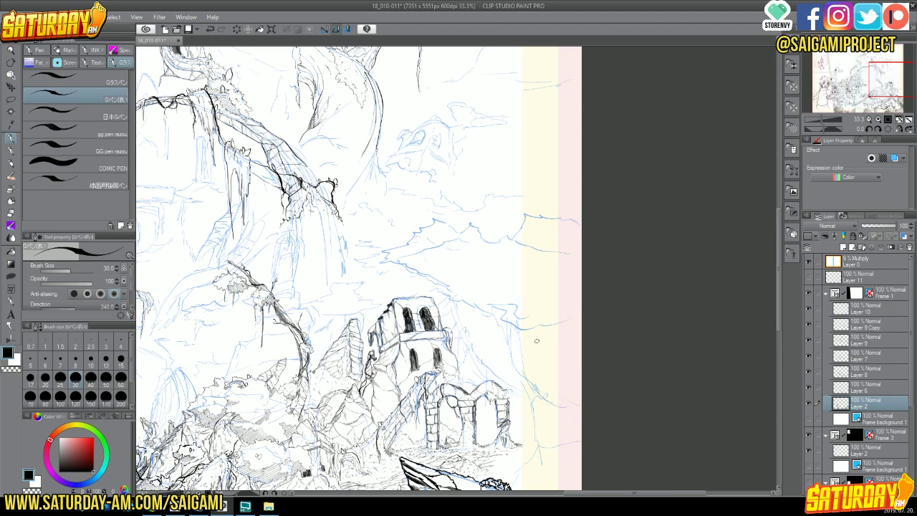
mouse_move(577, 203)
left_mouse_down()
mouse_move(379, 240)
mouse_move(584, 331)
left_mouse_up()
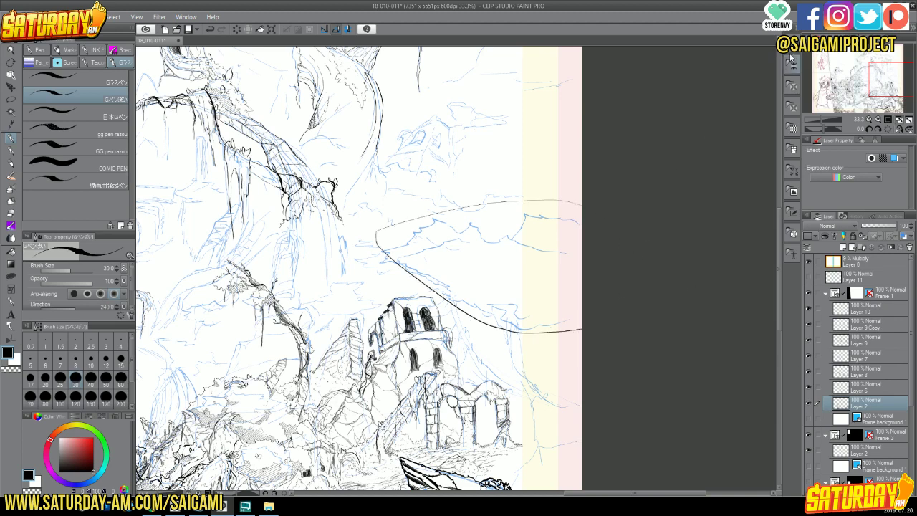
mouse_move(874, 92)
left_mouse_down()
mouse_move(866, 111)
mouse_move(869, 101)
left_mouse_up()
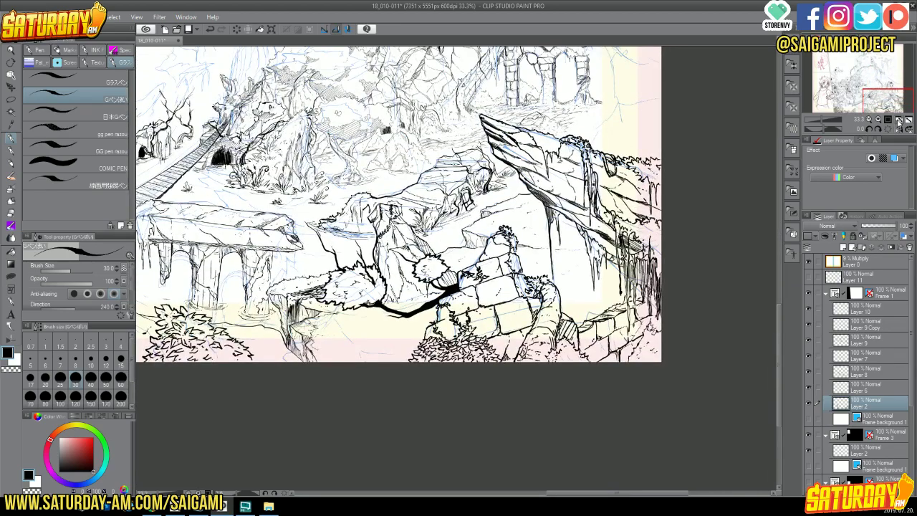
left_click(899, 122)
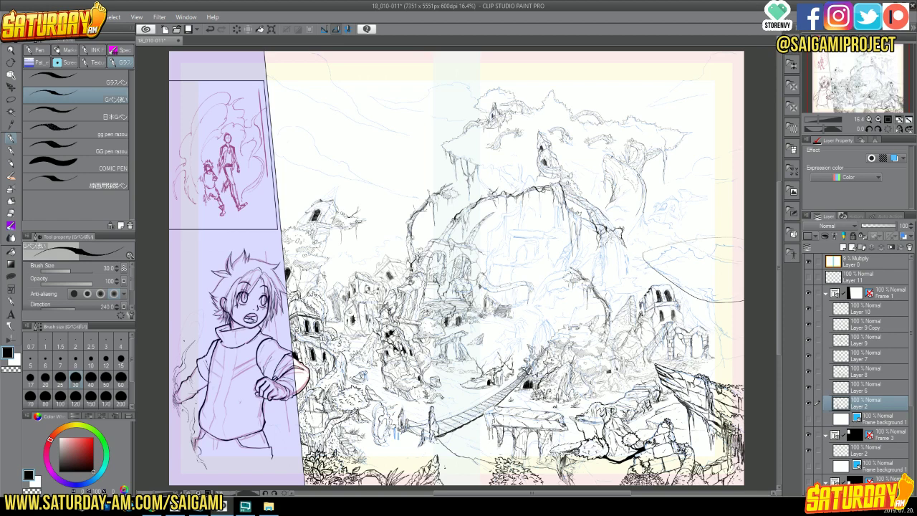
left_click_drag(655, 245, 745, 277)
mouse_move(641, 244)
left_mouse_down()
mouse_move(670, 283)
mouse_move(728, 298)
left_mouse_up()
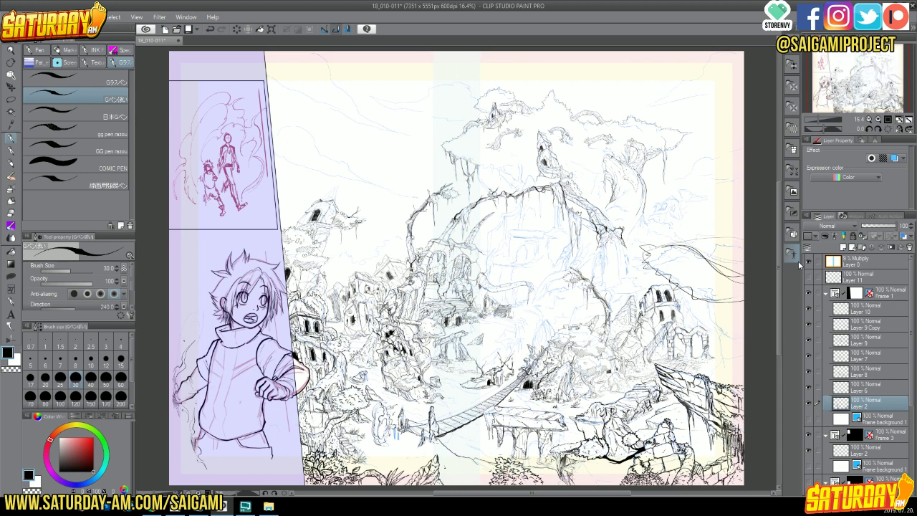
key("e")
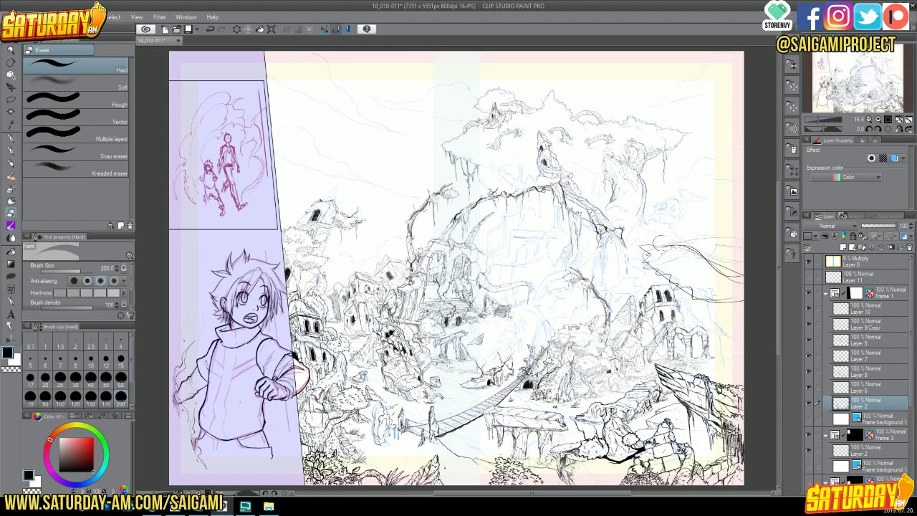
mouse_move(641, 246)
left_mouse_down()
mouse_move(665, 242)
mouse_move(673, 274)
mouse_move(699, 284)
mouse_move(730, 242)
mouse_move(719, 309)
mouse_move(748, 271)
left_mouse_up()
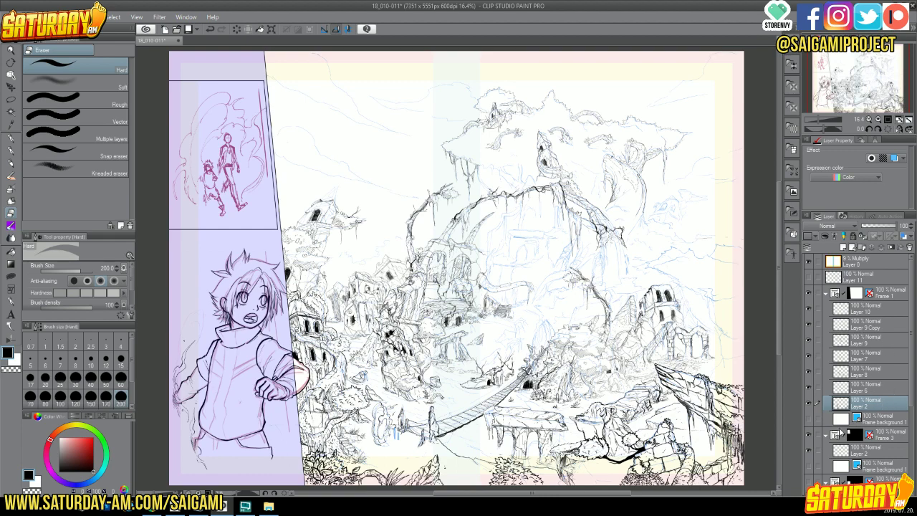
- Erase the stray black line in the sky just above the blue tree canopy sketch on Layer 2
left_click(809, 401)
left_click(809, 400)
left_click(888, 119)
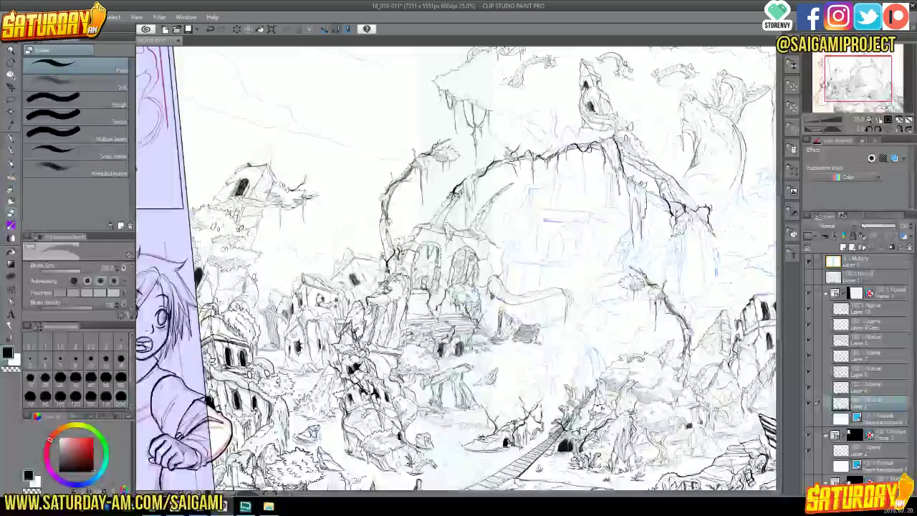
left_click(882, 88)
scroll(880, 81, "up", 1)
left_click_drag(879, 81, 883, 77)
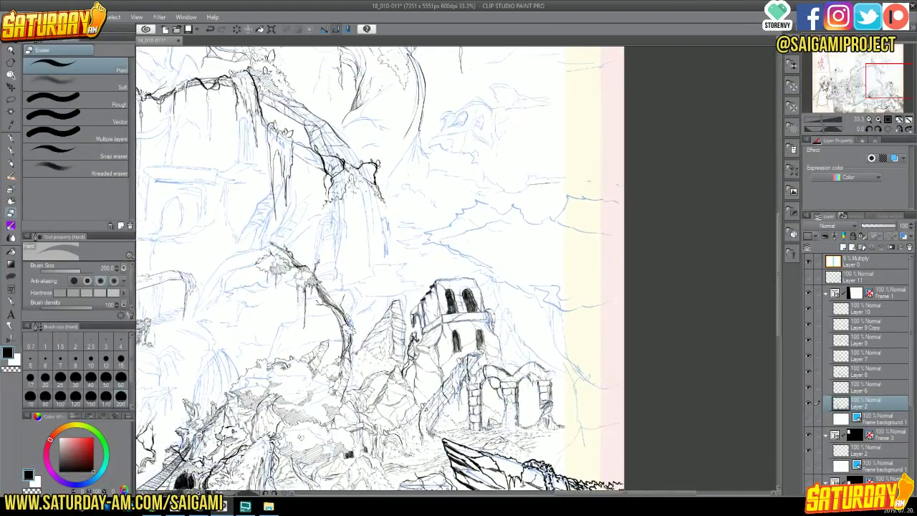
left_click(12, 137)
left_click(108, 81)
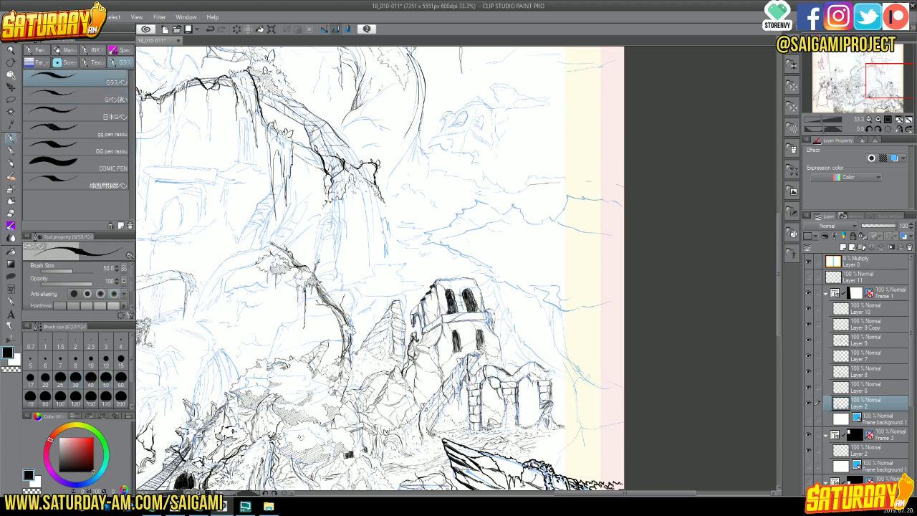
left_click(123, 96)
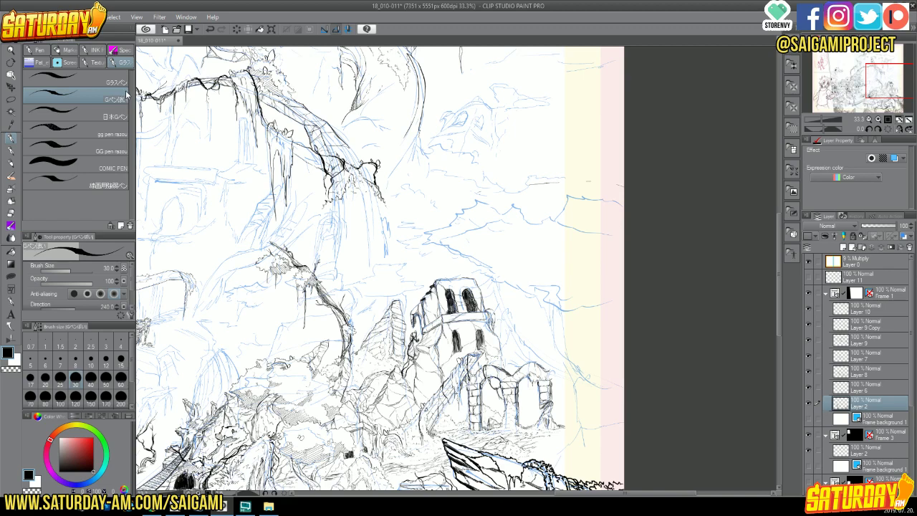
left_click(130, 81)
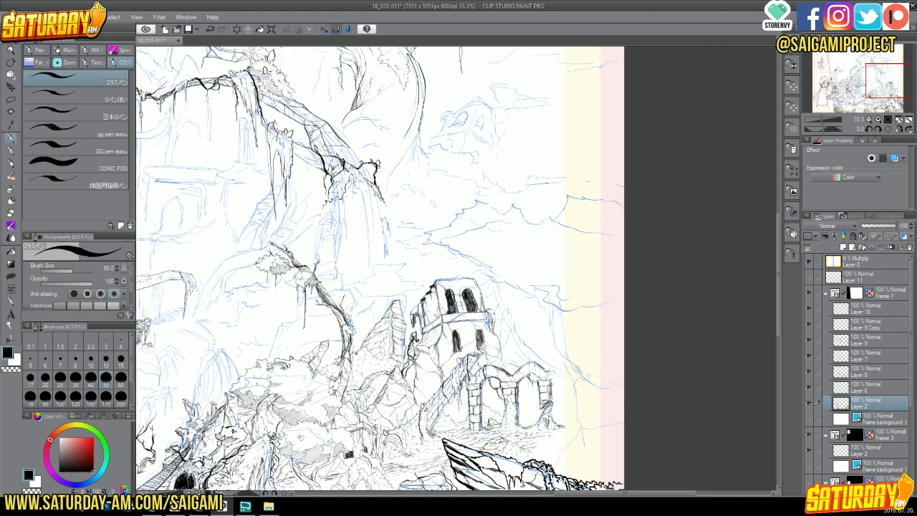
left_click(16, 210)
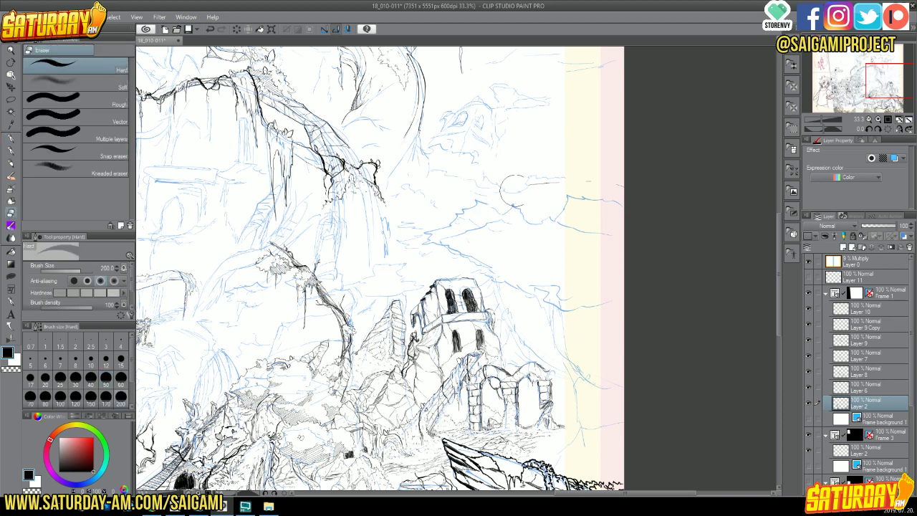
left_click_drag(511, 187, 586, 173)
- Ink jagged leaf outlines with the size 50 G pen from the upper canopy near the page edge down into the lower canopy's dip
key("p")
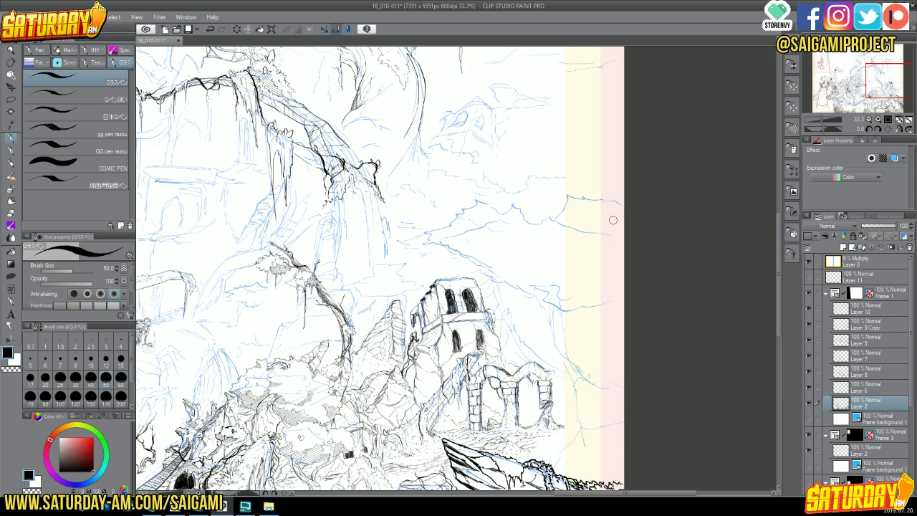
left_click(880, 120)
left_click_drag(888, 85, 891, 100)
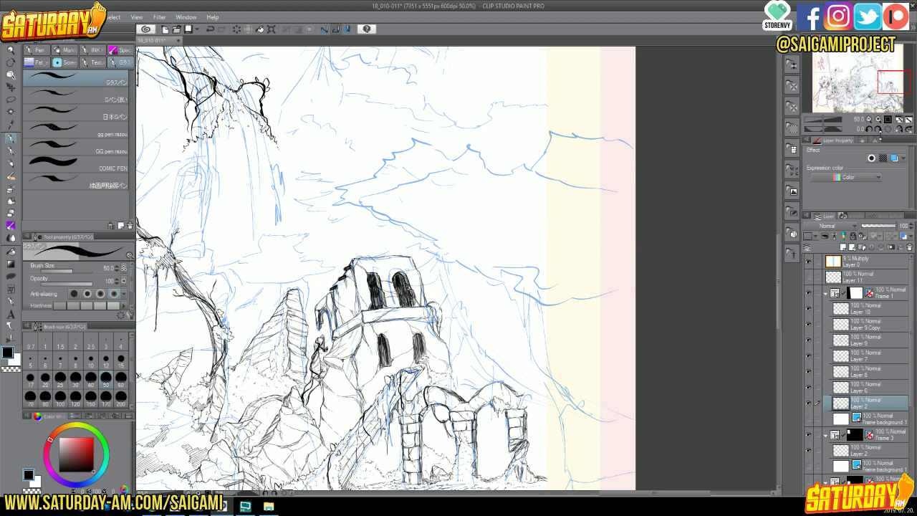
left_click_drag(476, 224, 422, 239)
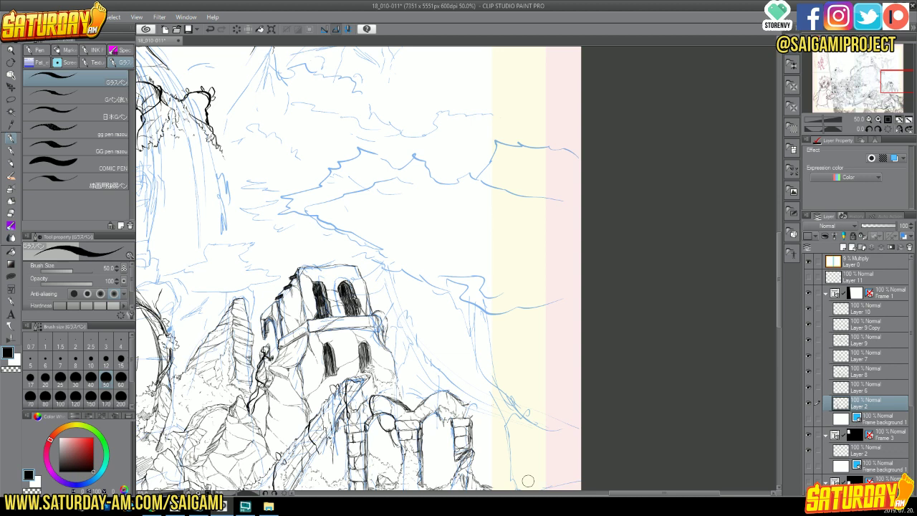
mouse_move(489, 133)
left_mouse_down()
mouse_move(491, 159)
mouse_move(493, 133)
mouse_move(515, 155)
left_mouse_up()
mouse_move(514, 144)
left_mouse_down()
mouse_move(512, 137)
mouse_move(534, 137)
mouse_move(484, 166)
left_mouse_up()
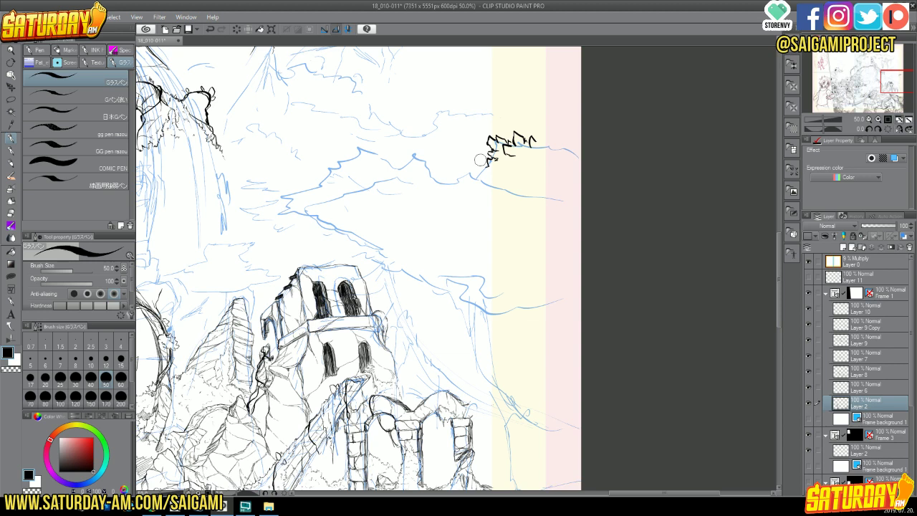
mouse_move(480, 160)
left_mouse_down()
mouse_move(478, 177)
mouse_move(452, 169)
mouse_move(452, 180)
left_mouse_up()
left_click_drag(467, 182, 479, 181)
mouse_move(453, 178)
left_mouse_down()
mouse_move(434, 180)
mouse_move(421, 165)
mouse_move(428, 169)
left_mouse_up()
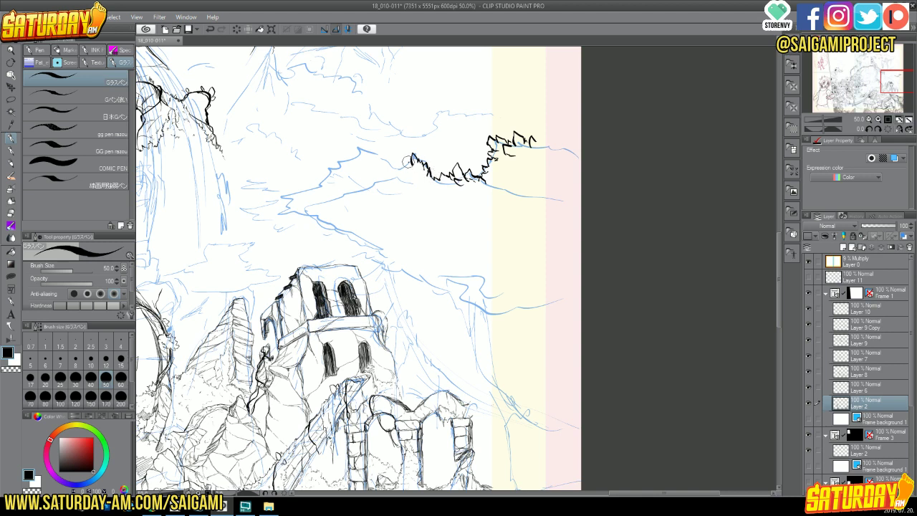
- Continue the jagged leaf outline along the lower canopy's crest, around its pointed outer tip and onto its underside
left_click_drag(410, 155, 399, 163)
mouse_move(490, 179)
left_mouse_down()
mouse_move(480, 189)
mouse_move(498, 188)
mouse_move(494, 179)
mouse_move(486, 202)
left_mouse_up()
mouse_move(385, 163)
left_mouse_down()
mouse_move(400, 160)
mouse_move(388, 166)
left_mouse_up()
mouse_move(387, 164)
left_mouse_down()
mouse_move(357, 148)
mouse_move(357, 158)
mouse_move(327, 173)
left_mouse_up()
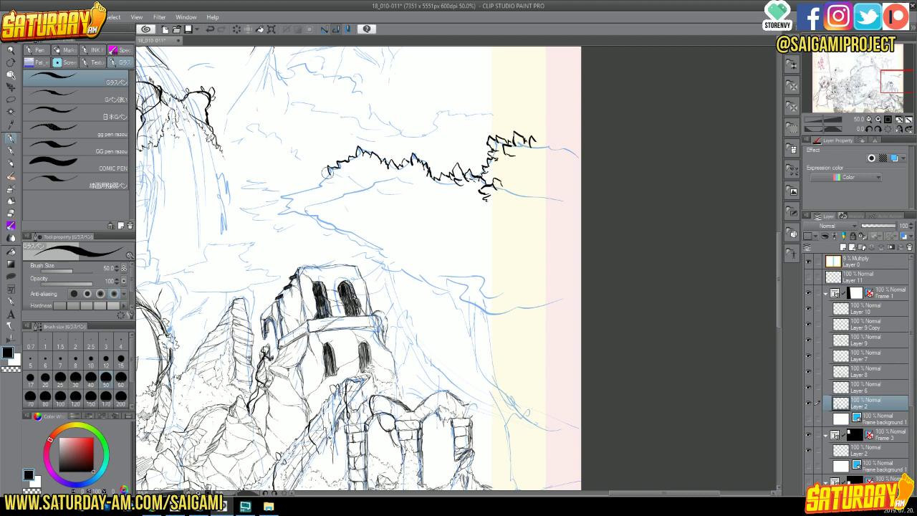
mouse_move(331, 170)
left_mouse_down()
mouse_move(284, 195)
mouse_move(291, 199)
left_mouse_up()
mouse_move(288, 191)
left_mouse_down()
mouse_move(276, 216)
mouse_move(297, 219)
left_mouse_up()
left_click_drag(289, 214, 316, 226)
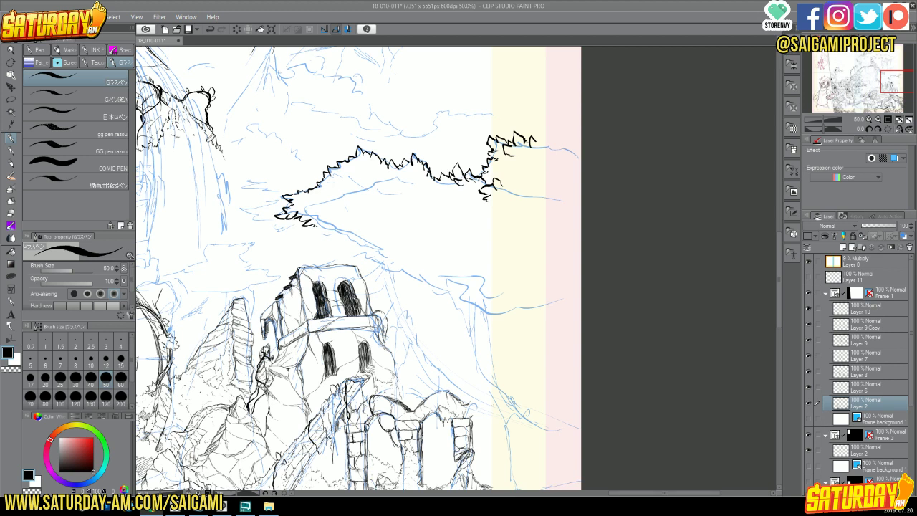
left_click(321, 225)
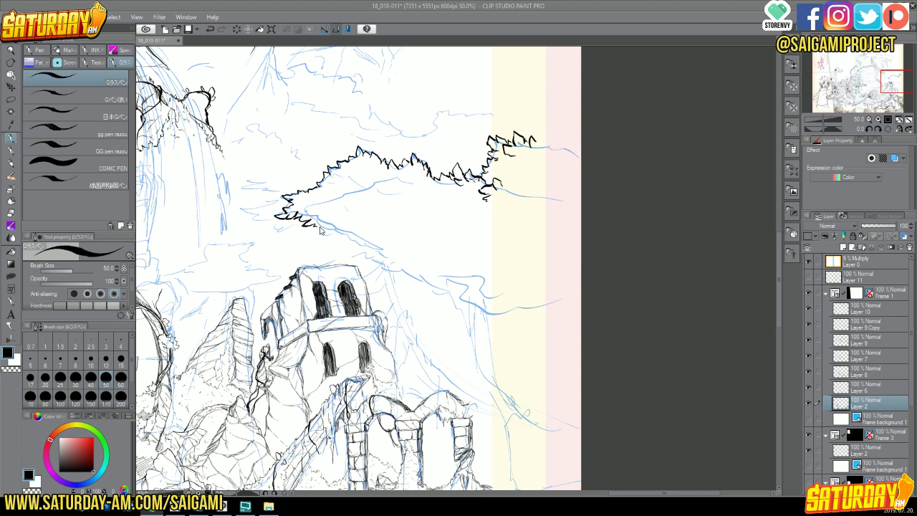
left_click(212, 30)
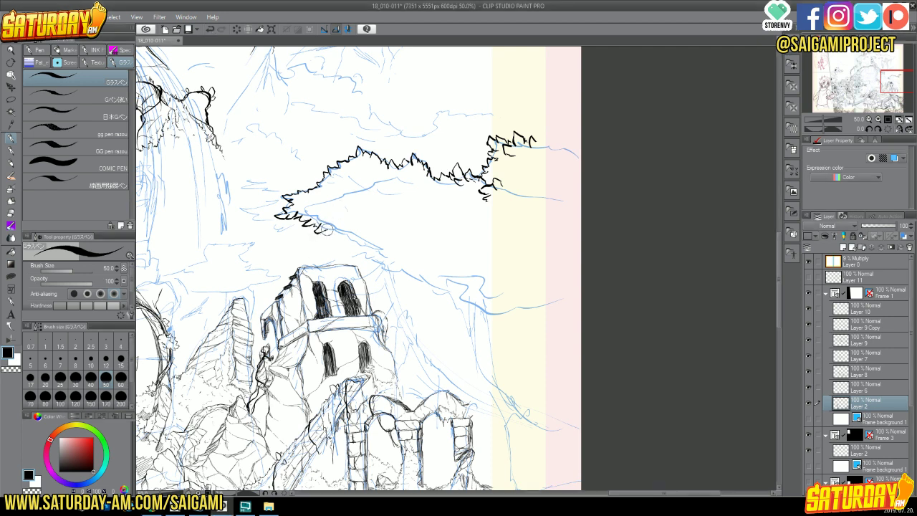
- Extend the upper canopy's leaf outline to the page edge and ink its lower leaf clusters, adding leaves to the lower canopy's underside
left_click_drag(323, 227, 338, 233)
left_click_drag(535, 142, 580, 132)
left_click_drag(494, 202, 477, 208)
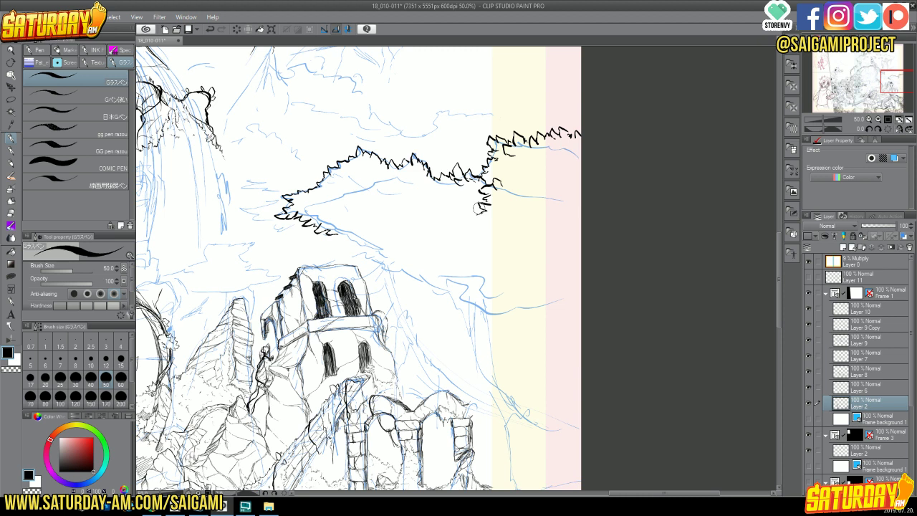
left_click_drag(477, 209, 484, 220)
mouse_move(330, 232)
left_mouse_down()
mouse_move(346, 246)
mouse_move(341, 222)
left_mouse_up()
mouse_move(491, 213)
left_mouse_down()
mouse_move(482, 224)
mouse_move(528, 233)
left_mouse_up()
- Ink the tree's slanted trunk and branch lines beneath the canopy, with a small leaf sprout and a thick lower trunk contour
left_click_drag(889, 88, 890, 93)
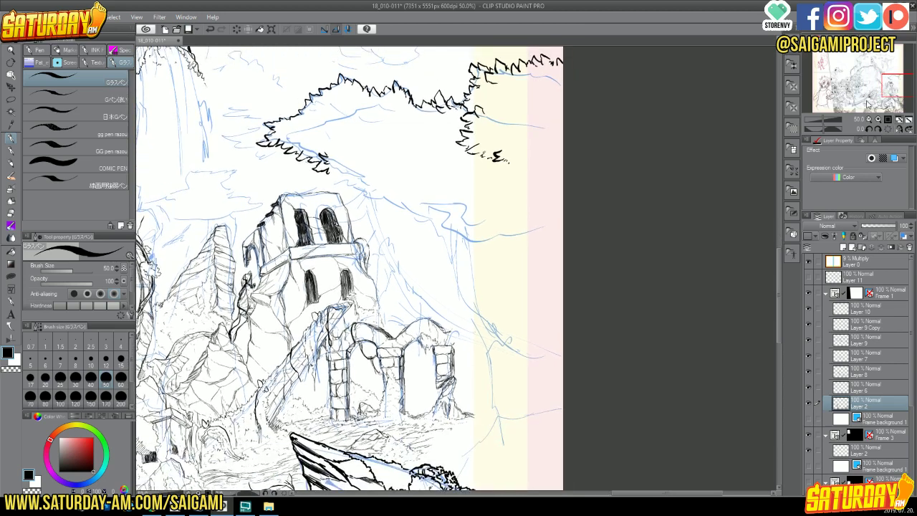
mouse_move(403, 209)
left_mouse_down()
mouse_move(447, 271)
mouse_move(429, 243)
mouse_move(452, 273)
left_mouse_up()
mouse_move(459, 233)
left_mouse_down()
mouse_move(470, 273)
mouse_move(445, 270)
mouse_move(471, 315)
left_mouse_up()
left_click_drag(475, 280, 483, 343)
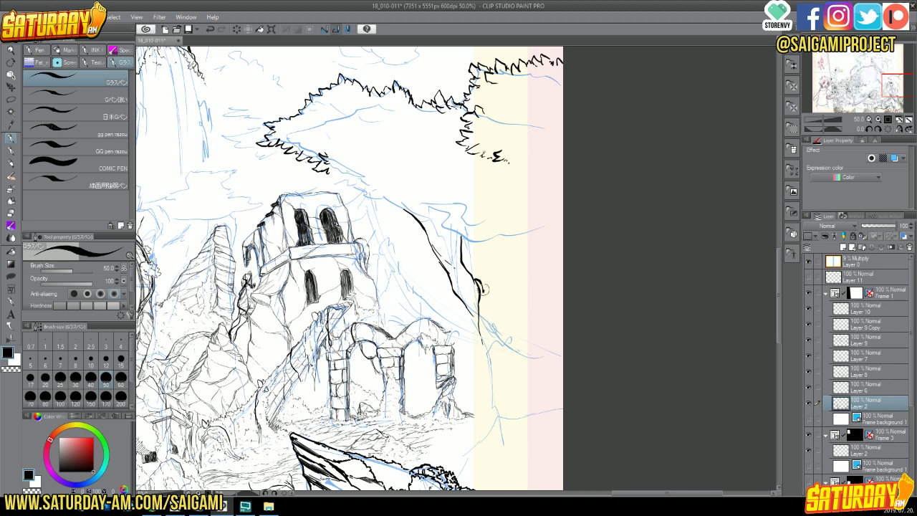
mouse_move(489, 285)
left_mouse_down()
mouse_move(485, 295)
mouse_move(485, 271)
mouse_move(499, 451)
mouse_move(497, 440)
left_mouse_up()
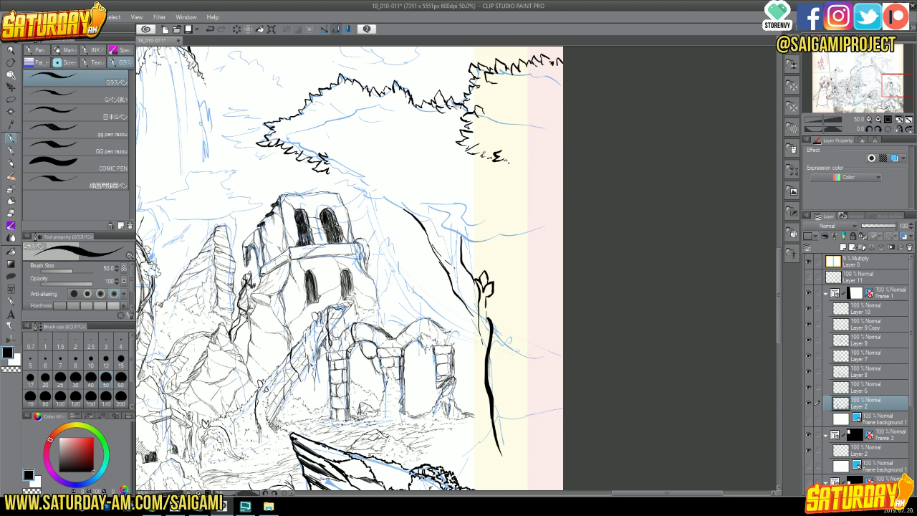
- Ink the leafy underside of the lower canopy from above the tower across the branches, and add a small inner leaf cluster
left_click_drag(327, 169, 346, 184)
mouse_move(347, 180)
left_mouse_down()
mouse_move(352, 199)
mouse_move(356, 183)
left_mouse_up()
mouse_move(374, 201)
left_mouse_down()
mouse_move(362, 215)
mouse_move(373, 208)
mouse_move(389, 221)
left_mouse_up()
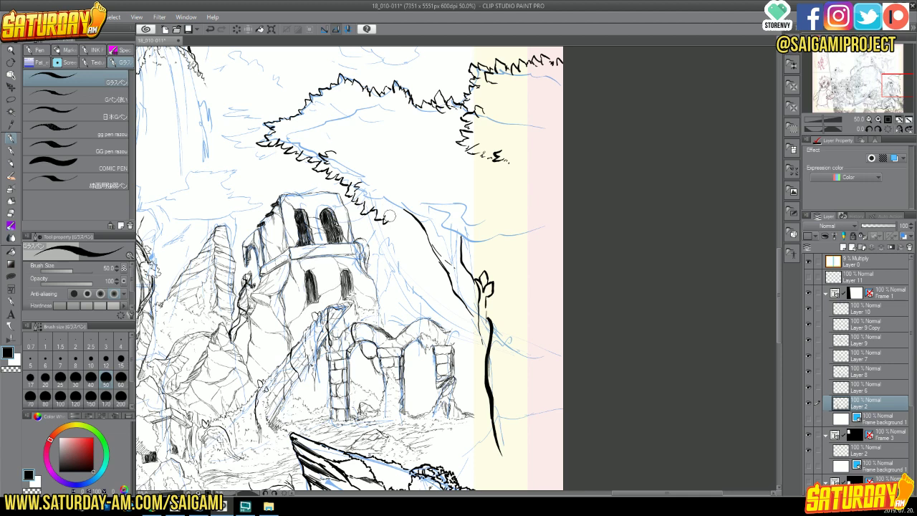
mouse_move(397, 204)
left_mouse_down()
mouse_move(404, 217)
mouse_move(395, 223)
mouse_move(414, 203)
mouse_move(412, 214)
mouse_move(428, 209)
left_mouse_up()
mouse_move(426, 210)
left_mouse_down()
mouse_move(446, 210)
mouse_move(439, 228)
mouse_move(462, 208)
mouse_move(466, 236)
mouse_move(485, 238)
left_mouse_up()
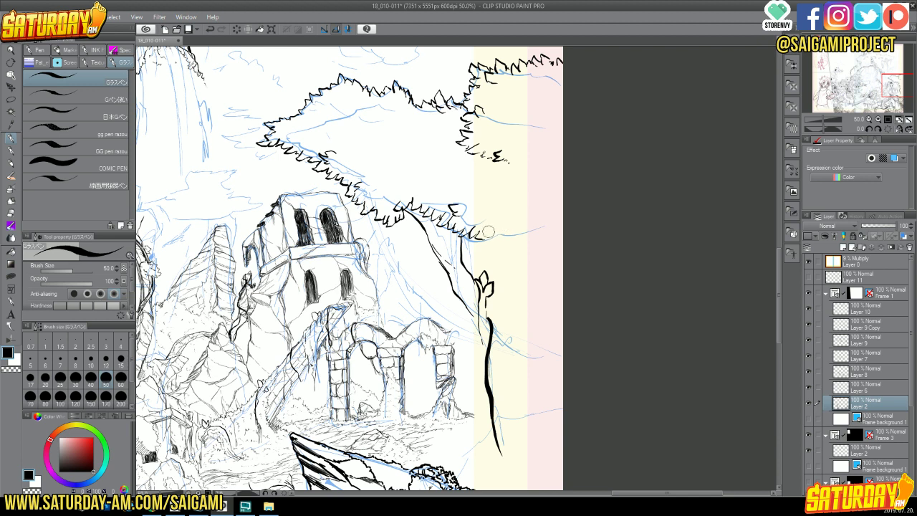
left_click_drag(486, 231, 484, 243)
mouse_move(495, 175)
left_mouse_down()
mouse_move(498, 194)
mouse_move(506, 183)
mouse_move(494, 175)
mouse_move(507, 179)
mouse_move(499, 248)
left_mouse_up()
- Ink bark lines and dark shading along the tree's upper branch and around the trunk below the leaf sprout
left_click_drag(467, 322, 472, 335)
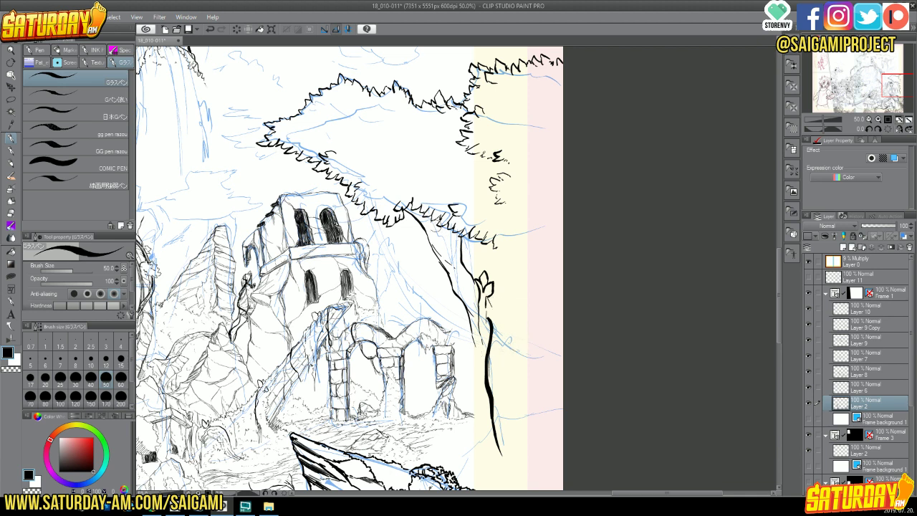
left_click_drag(429, 222, 446, 248)
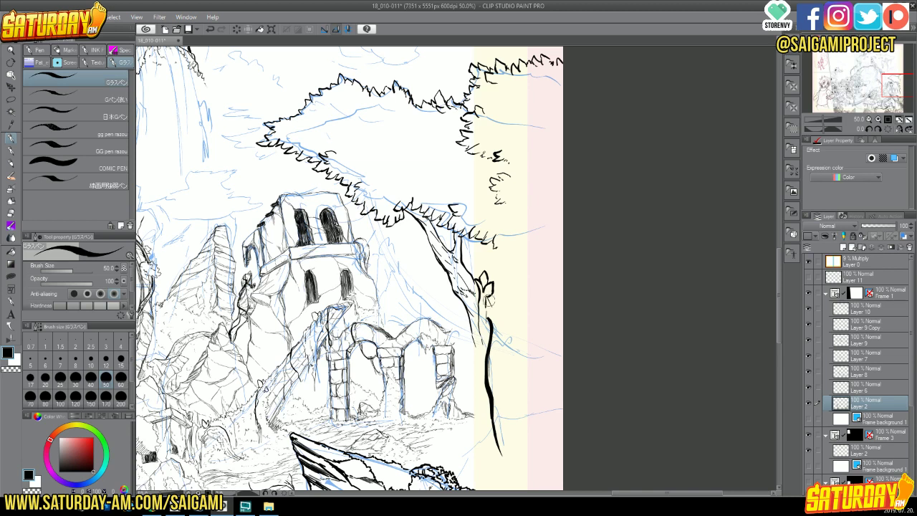
left_click_drag(488, 302, 488, 341)
left_click_drag(484, 308, 483, 346)
mouse_move(484, 305)
left_mouse_down()
mouse_move(484, 326)
mouse_move(483, 294)
mouse_move(479, 358)
left_mouse_up()
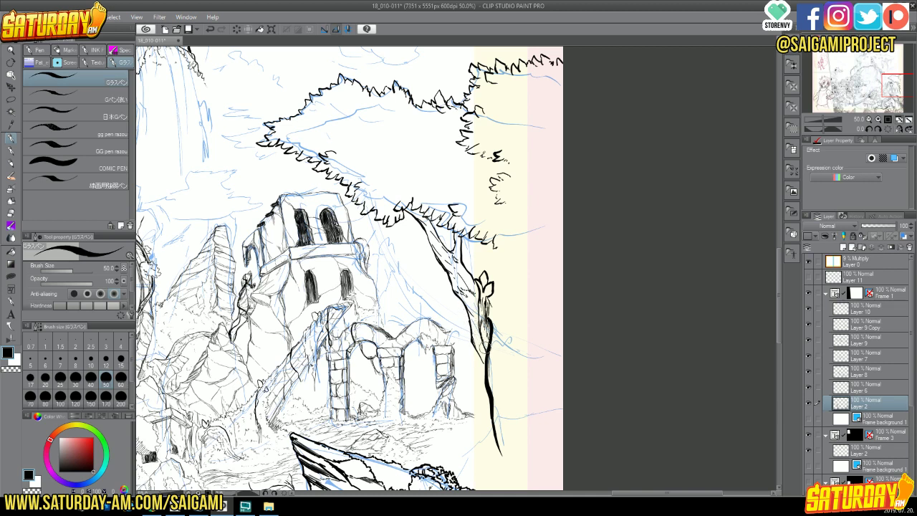
- Ink the upper and lower contours of the thick branch running from the lower trunk to the outer page edge
mouse_move(495, 343)
left_mouse_down()
mouse_move(502, 331)
mouse_move(521, 353)
mouse_move(510, 347)
mouse_move(540, 354)
left_mouse_up()
left_click_drag(487, 365, 507, 378)
left_click_drag(489, 365, 563, 409)
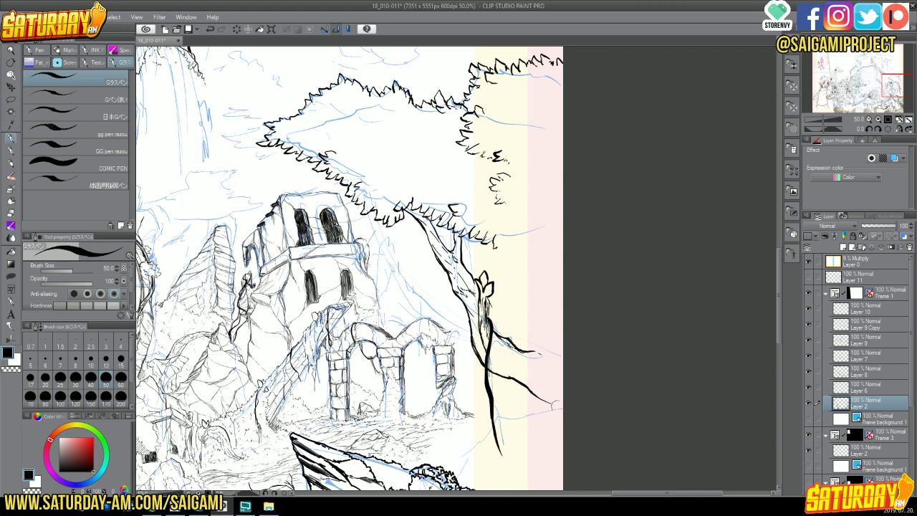
left_click_drag(527, 351, 556, 367)
- Ink small inner leaf clusters across the upper canopy, from its inner edge to the page border
left_click_drag(507, 190, 518, 209)
mouse_move(518, 172)
left_mouse_down()
mouse_move(513, 184)
mouse_move(529, 177)
mouse_move(536, 186)
left_mouse_up()
mouse_move(501, 116)
left_mouse_down()
mouse_move(507, 125)
mouse_move(527, 115)
left_mouse_up()
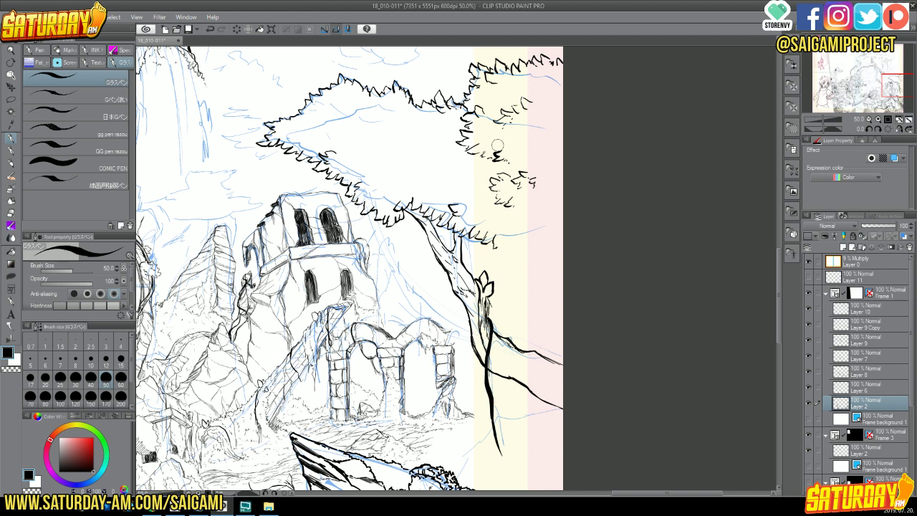
mouse_move(496, 153)
left_mouse_down()
mouse_move(531, 134)
mouse_move(533, 150)
mouse_move(554, 156)
left_mouse_up()
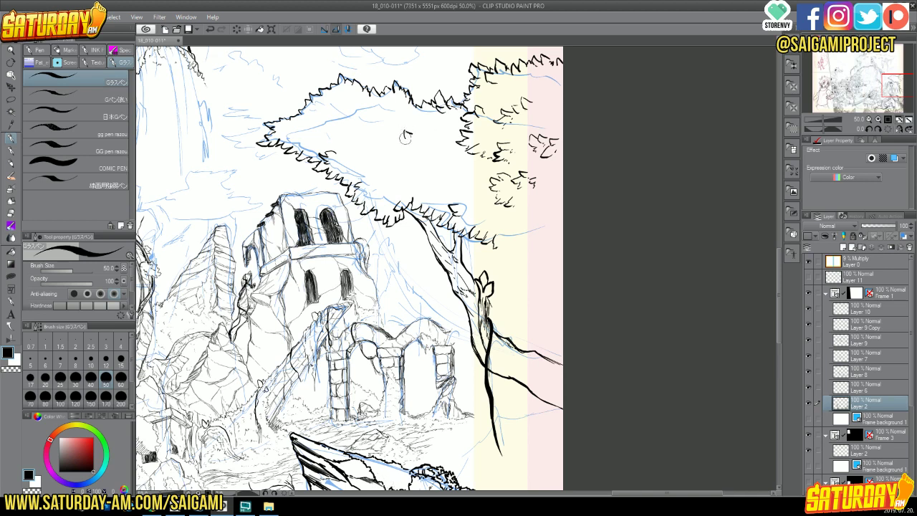
- Ink a cluster of pointed leaves in the middle of the lower canopy
left_click_drag(406, 132, 411, 141)
mouse_move(407, 144)
left_mouse_down()
mouse_move(404, 154)
mouse_move(410, 132)
mouse_move(440, 152)
left_mouse_up()
left_click_drag(440, 136, 446, 127)
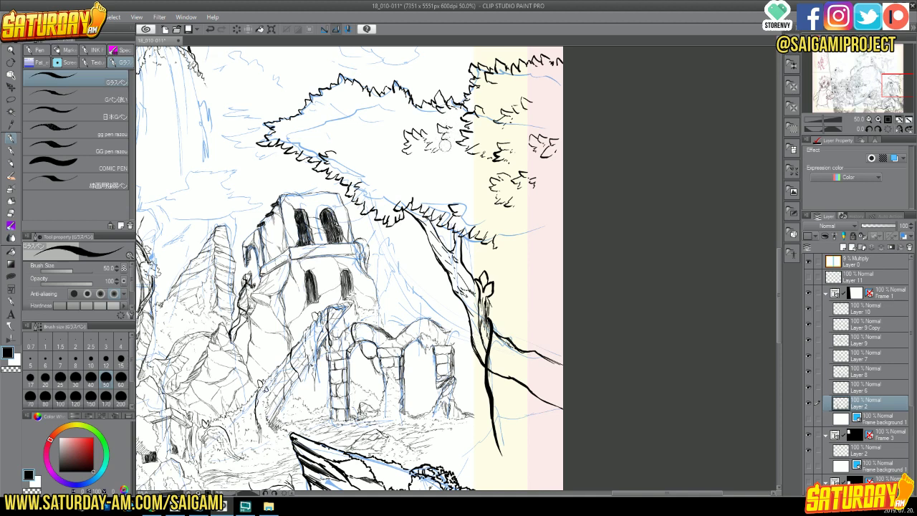
left_click_drag(444, 143, 442, 153)
- Scatter further leaf clusters over the rest of the lower canopy, from its pointed tip to the area above the trunk
mouse_move(356, 126)
left_mouse_down()
mouse_move(344, 138)
mouse_move(356, 142)
mouse_move(341, 145)
mouse_move(352, 145)
left_mouse_up()
left_click_drag(302, 140, 352, 124)
left_click_drag(361, 130, 361, 127)
mouse_move(343, 106)
left_mouse_down()
mouse_move(354, 104)
mouse_move(359, 114)
mouse_move(350, 114)
mouse_move(377, 127)
left_mouse_up()
mouse_move(422, 152)
left_mouse_down()
mouse_move(410, 156)
mouse_move(417, 166)
mouse_move(454, 157)
mouse_move(464, 180)
mouse_move(465, 164)
left_mouse_up()
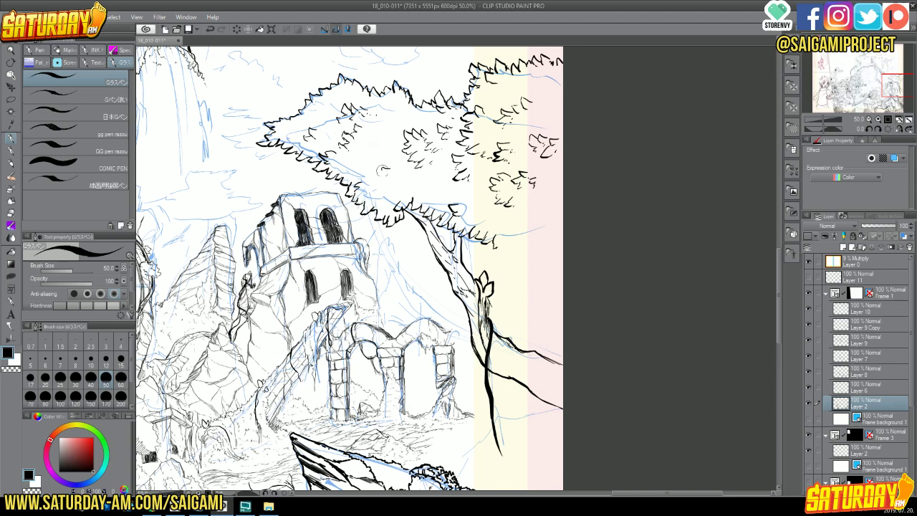
mouse_move(385, 174)
left_mouse_down()
mouse_move(380, 185)
mouse_move(390, 191)
mouse_move(398, 187)
mouse_move(394, 166)
mouse_move(410, 169)
left_mouse_up()
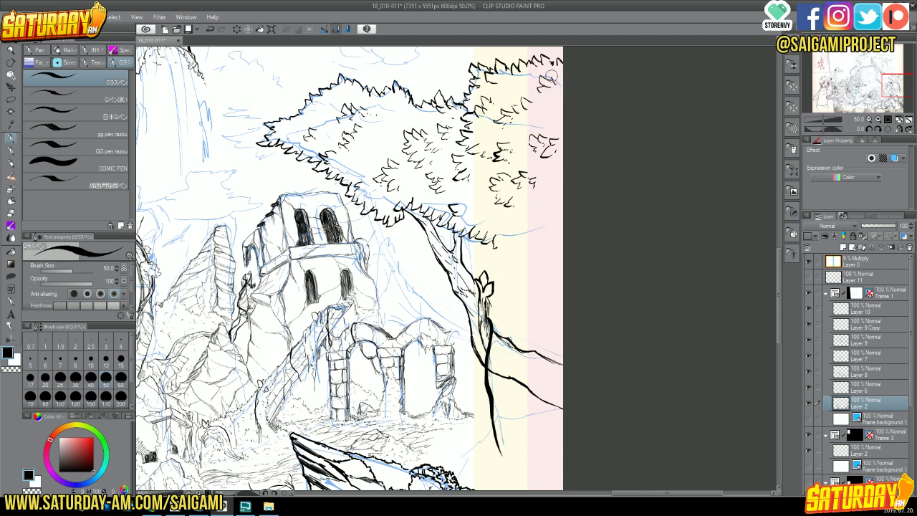
left_click_drag(371, 100, 373, 122)
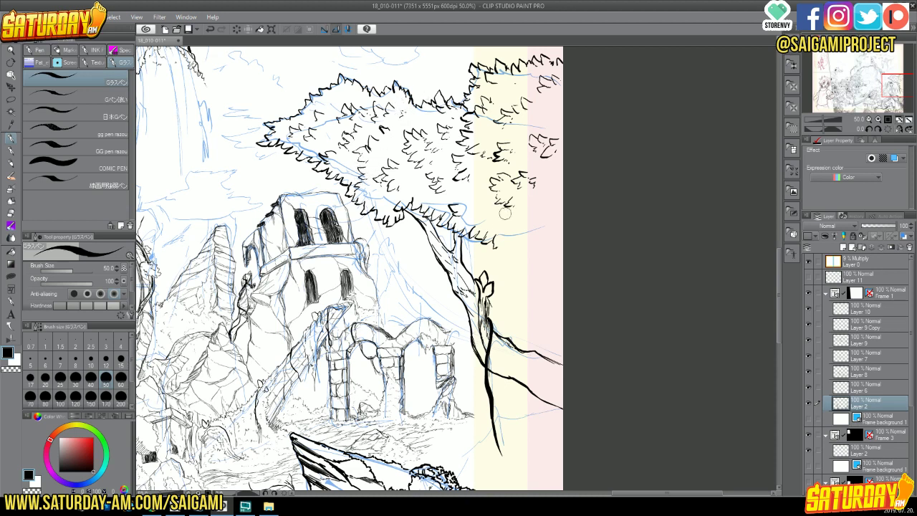
- Extend the canopy's leafy underside to the page edge and fill in leaves just above it
mouse_move(493, 232)
left_mouse_down()
mouse_move(534, 243)
mouse_move(534, 231)
mouse_move(532, 249)
mouse_move(558, 249)
left_mouse_up()
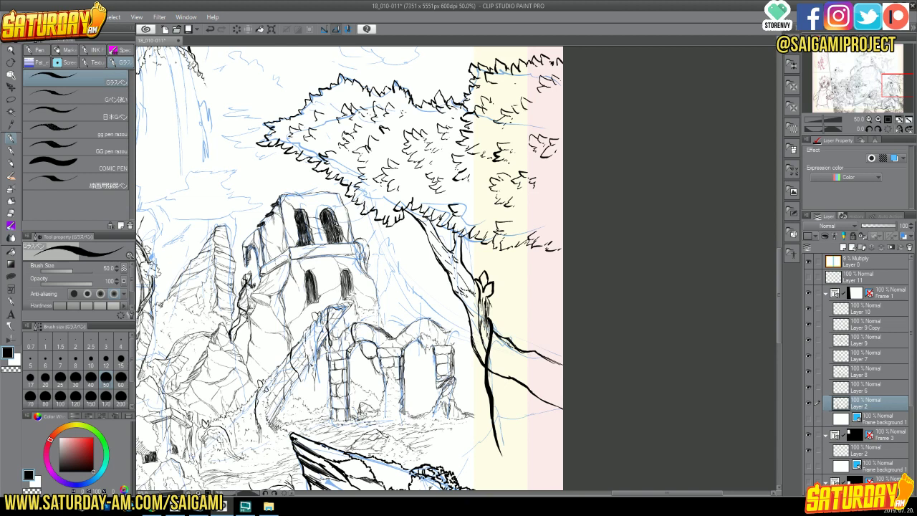
mouse_move(544, 180)
left_mouse_down()
mouse_move(544, 192)
mouse_move(528, 198)
mouse_move(555, 215)
mouse_move(517, 221)
left_mouse_up()
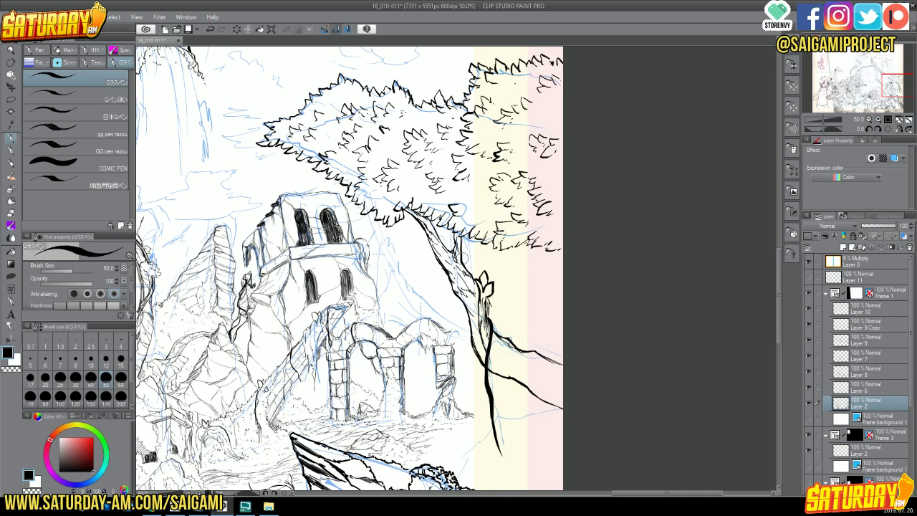
- Ink bark lines along the lower thick branch and thicken its upper contour toward the page edge
mouse_move(489, 347)
left_mouse_down()
mouse_move(566, 393)
mouse_move(545, 365)
left_mouse_up()
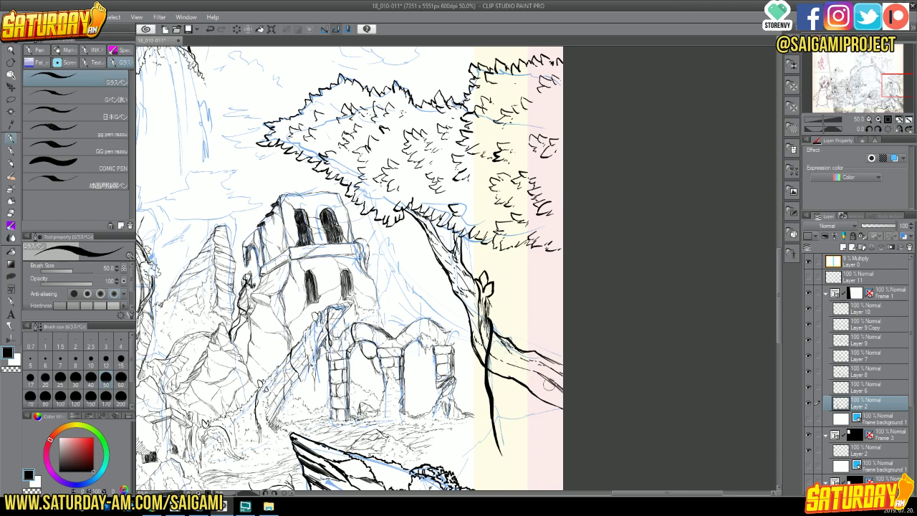
left_click_drag(516, 379, 508, 362)
left_click_drag(525, 342, 555, 361)
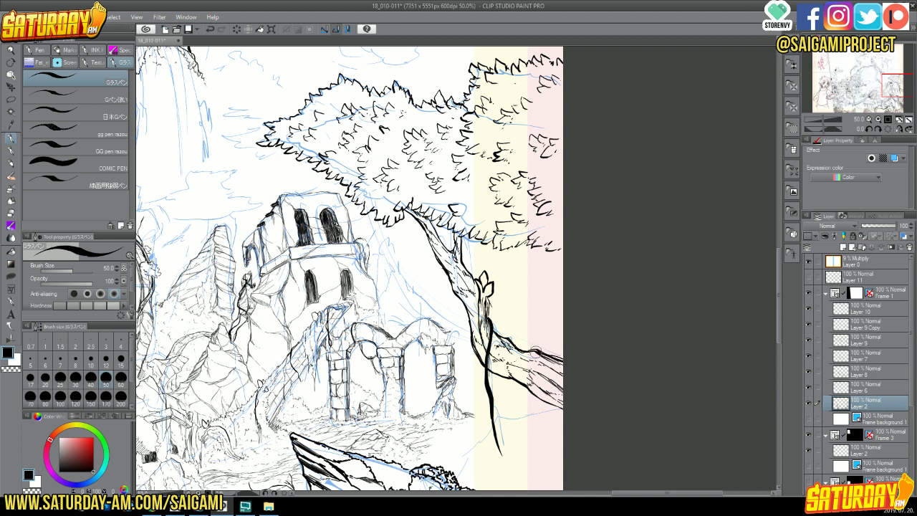
- Ink a thick vine wrapping the tree's upper trunk and sagging in a loop beside it, darkening the trunk below the sprout
mouse_move(478, 281)
left_mouse_down()
mouse_move(489, 319)
mouse_move(479, 315)
mouse_move(477, 349)
left_mouse_up()
mouse_move(438, 240)
left_mouse_down()
mouse_move(445, 253)
mouse_move(424, 251)
mouse_move(451, 257)
left_mouse_up()
left_click_drag(442, 269, 468, 324)
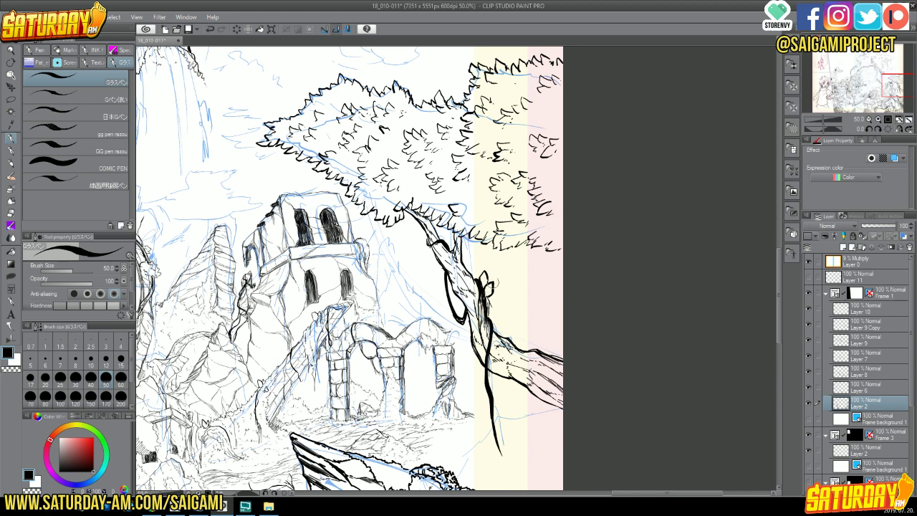
- Ink a thick vine loop with small leaves hanging beneath the lower branch, and add thin strands under the upper vine loop
left_click_drag(888, 80, 882, 87)
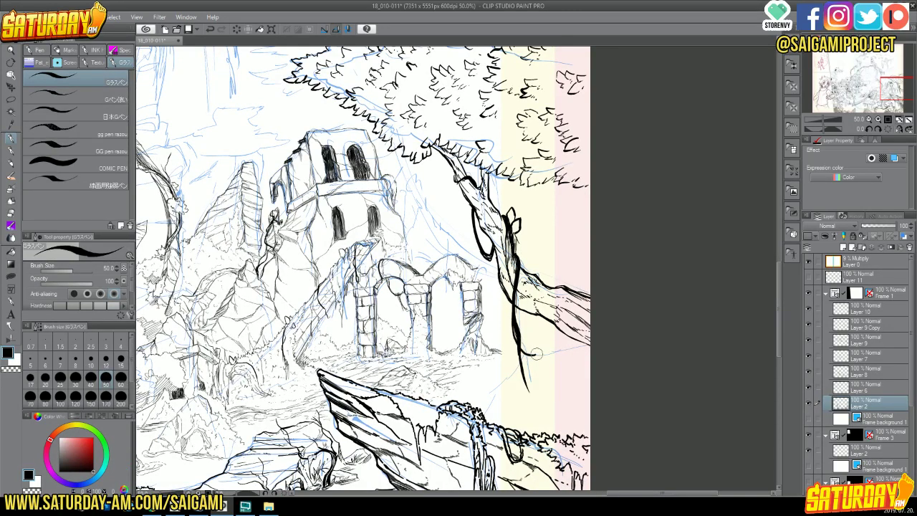
mouse_move(537, 353)
left_mouse_down()
mouse_move(585, 291)
mouse_move(569, 298)
mouse_move(551, 345)
mouse_move(526, 355)
mouse_move(510, 325)
left_mouse_up()
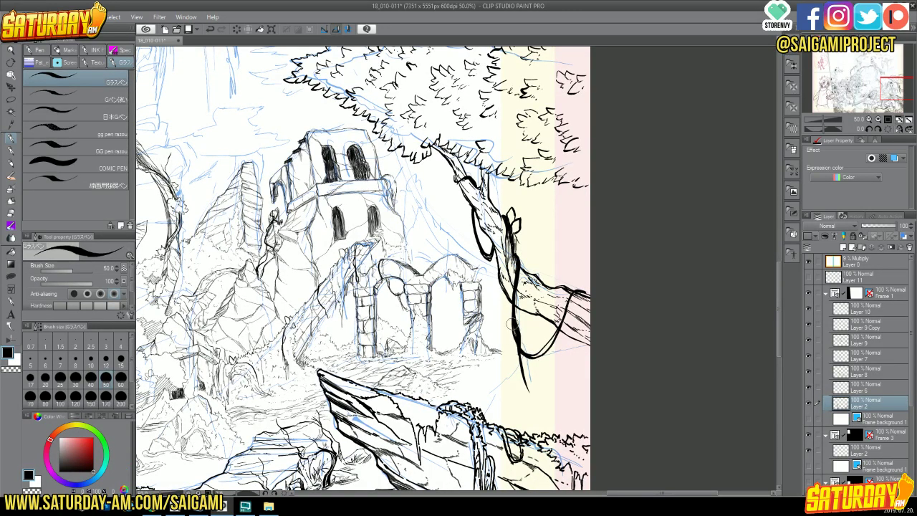
mouse_move(539, 355)
left_mouse_down()
mouse_move(586, 289)
mouse_move(540, 348)
mouse_move(549, 334)
left_mouse_up()
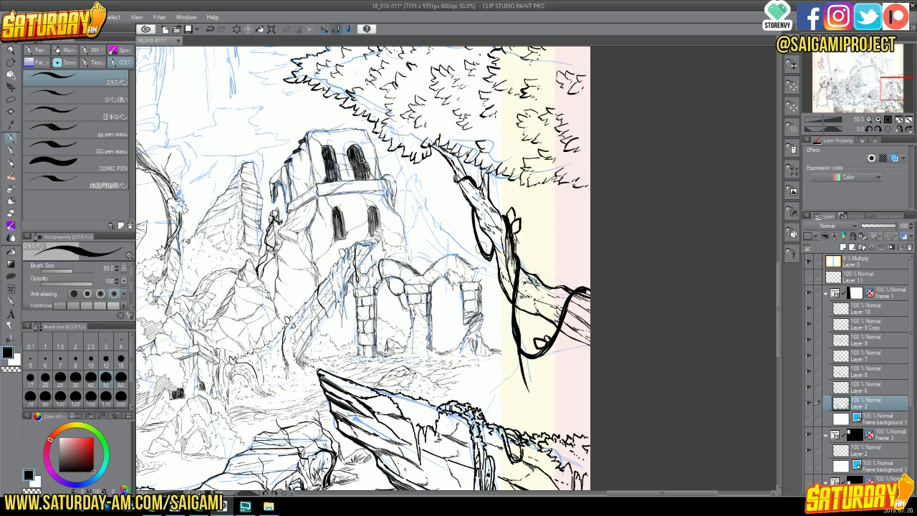
mouse_move(482, 265)
left_mouse_down()
mouse_move(485, 312)
mouse_move(481, 249)
left_mouse_up()
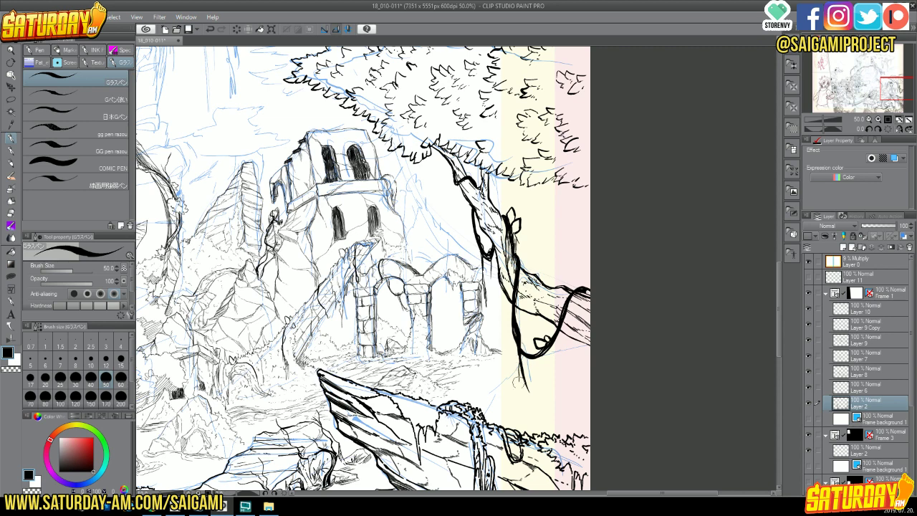
- Ink thinner vines dangling below the large vine loop down toward the foreground rock, and save the file
left_click_drag(529, 362, 519, 377)
mouse_move(517, 341)
left_mouse_down()
mouse_move(520, 379)
mouse_move(531, 351)
mouse_move(522, 351)
mouse_move(534, 344)
mouse_move(525, 390)
mouse_move(534, 398)
left_mouse_up()
mouse_move(547, 367)
left_mouse_down()
mouse_move(530, 401)
mouse_move(522, 352)
mouse_move(533, 401)
mouse_move(549, 337)
mouse_move(536, 447)
left_mouse_up()
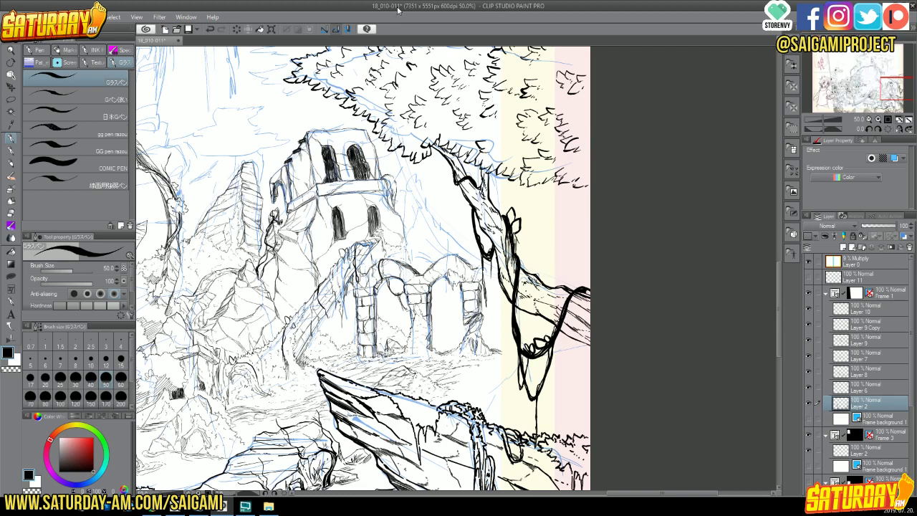
left_click(189, 33)
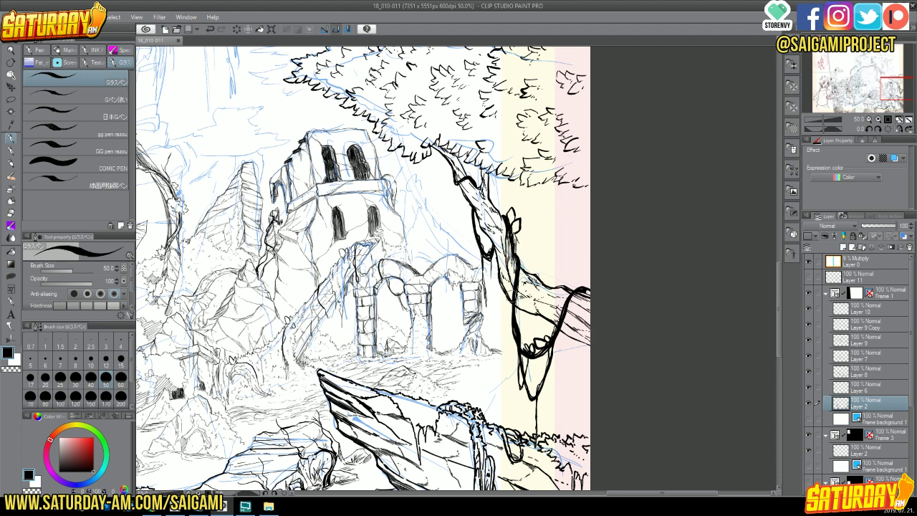
left_click_drag(510, 291, 515, 298)
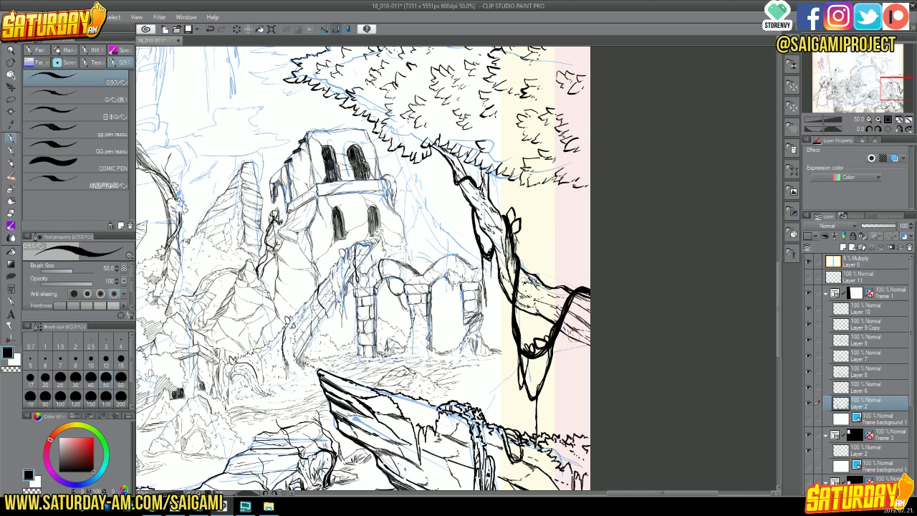
- Add a bold leaf at the lower canopy's center and a leaf cluster midway down the upper canopy, and save the file
left_click(879, 120)
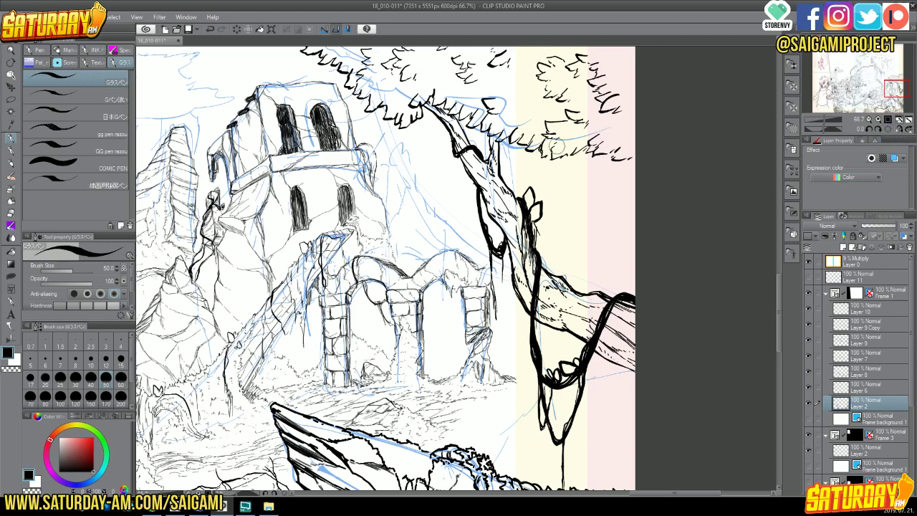
left_click_drag(889, 88, 892, 77)
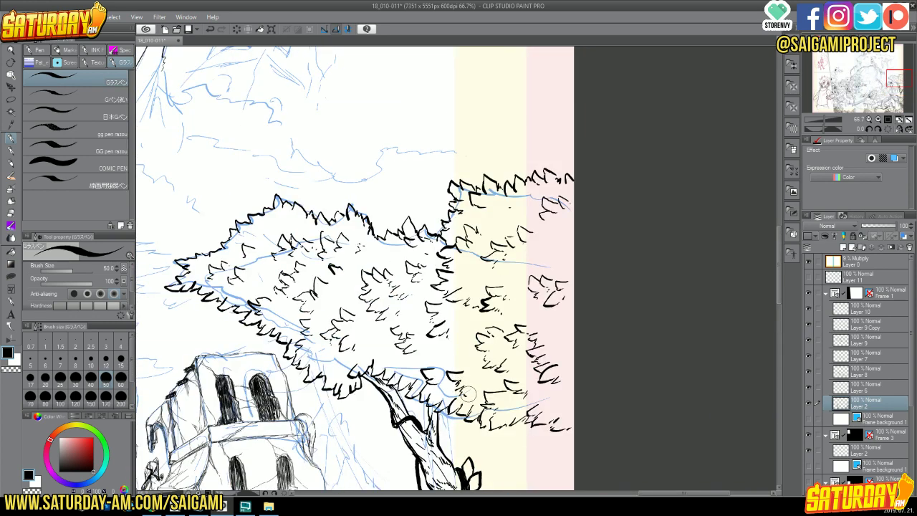
mouse_move(378, 251)
left_mouse_down()
mouse_move(375, 272)
mouse_move(391, 266)
mouse_move(363, 268)
mouse_move(339, 303)
mouse_move(355, 308)
left_mouse_up()
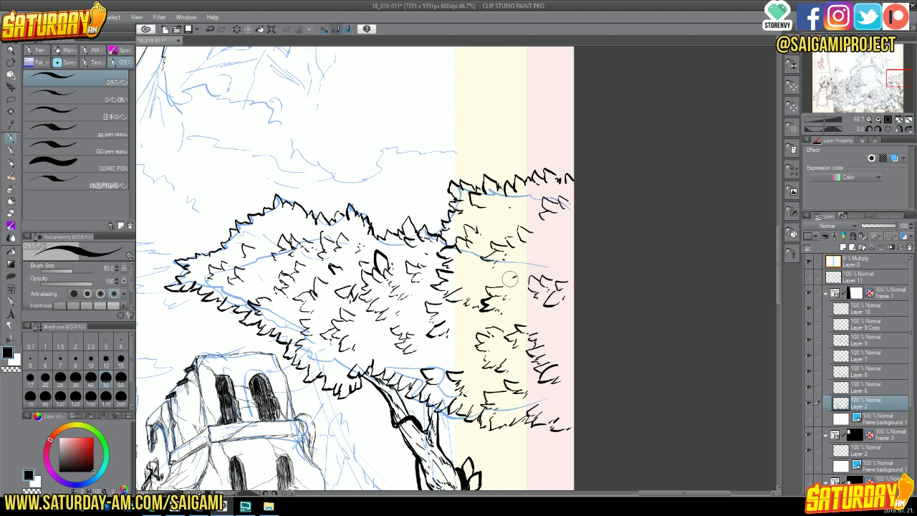
mouse_move(501, 278)
left_mouse_down()
mouse_move(529, 272)
mouse_move(525, 284)
left_mouse_up()
key("ctrl+s")
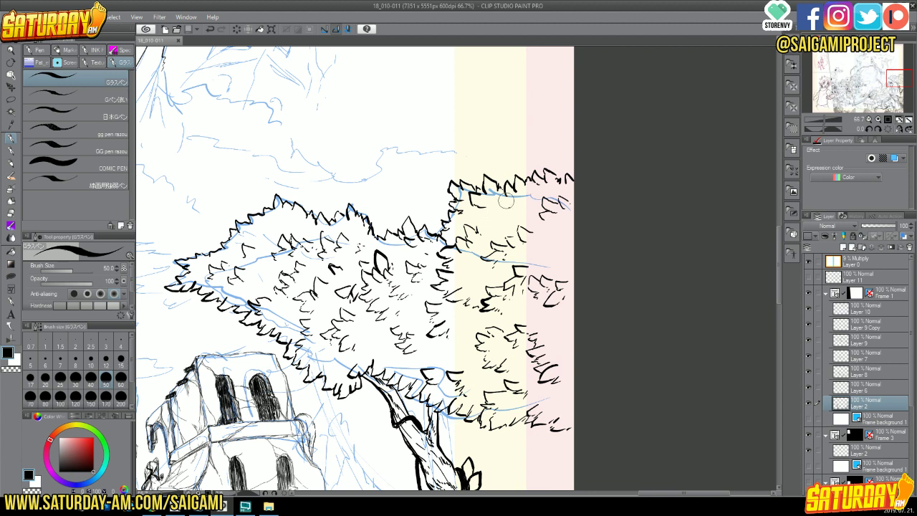
- Ink additional leaves just beneath the upper canopy's top outline, out to the page edge
left_click_drag(500, 204, 502, 215)
mouse_move(520, 227)
left_mouse_down()
mouse_move(514, 237)
mouse_move(513, 223)
mouse_move(535, 211)
left_mouse_up()
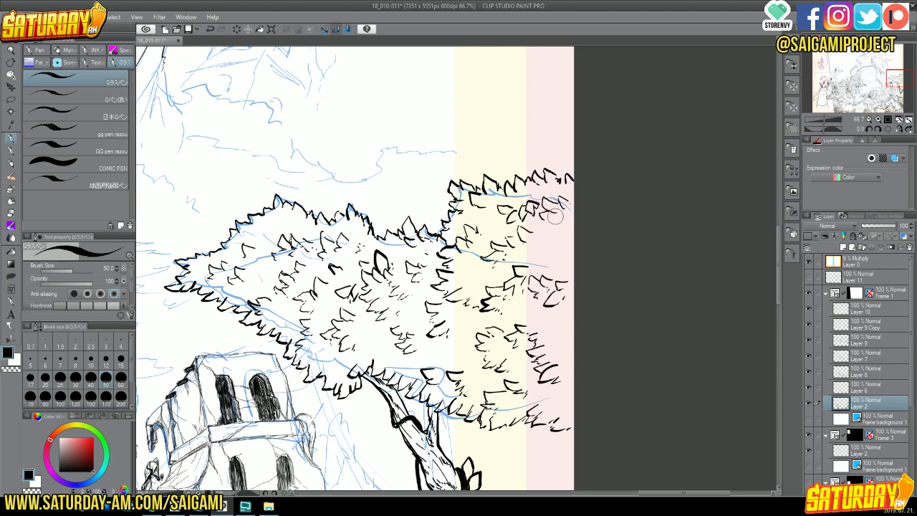
mouse_move(553, 214)
left_mouse_down()
mouse_move(546, 228)
mouse_move(560, 226)
mouse_move(563, 236)
mouse_move(557, 221)
mouse_move(553, 243)
mouse_move(560, 229)
left_mouse_up()
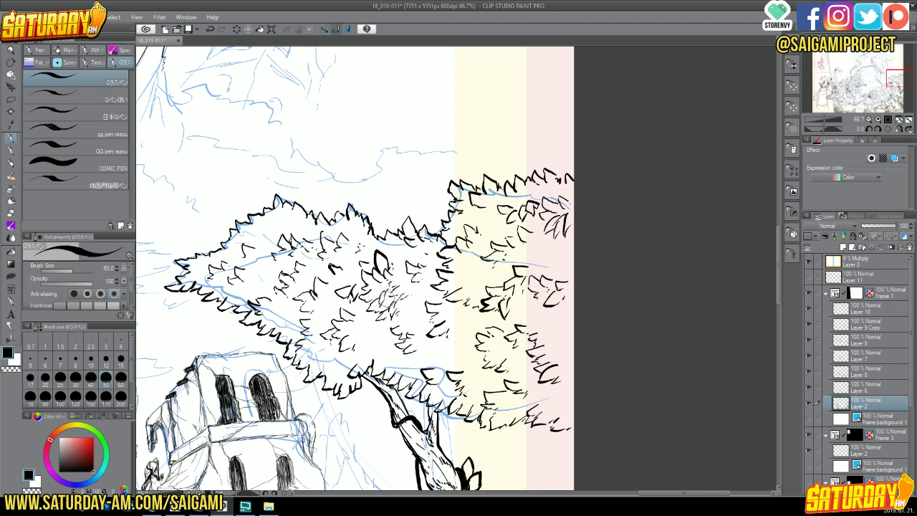
- Thicken the foliage with more leaves in the lower canopy's center and along the page edge of the upper canopy
mouse_move(387, 291)
left_mouse_down()
mouse_move(380, 304)
mouse_move(369, 294)
mouse_move(366, 305)
mouse_move(399, 301)
mouse_move(349, 338)
mouse_move(361, 337)
left_mouse_up()
mouse_move(417, 308)
left_mouse_down()
mouse_move(397, 335)
mouse_move(421, 336)
left_mouse_up()
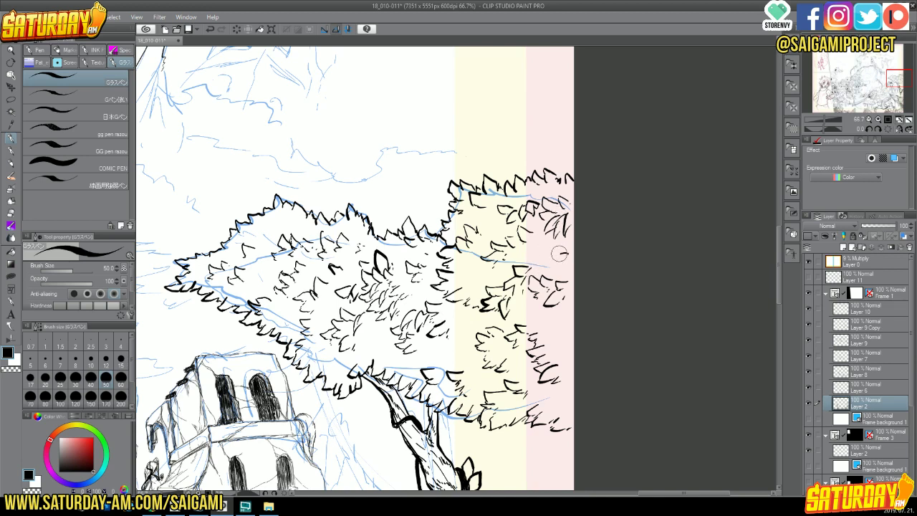
left_click_drag(557, 252, 557, 267)
mouse_move(557, 332)
left_mouse_down()
mouse_move(548, 356)
mouse_move(559, 348)
mouse_move(566, 361)
left_mouse_up()
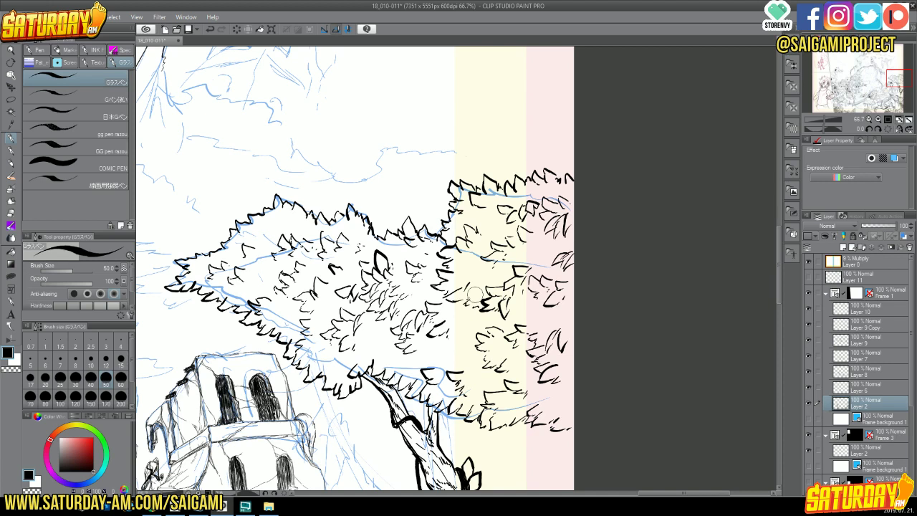
- Fill the remaining gaps in both canopies with small leaves, from the lower canopy's peak and underside to the upper canopy
mouse_move(257, 241)
left_mouse_down()
mouse_move(266, 247)
mouse_move(253, 259)
mouse_move(277, 252)
left_mouse_up()
left_click_drag(277, 202, 289, 222)
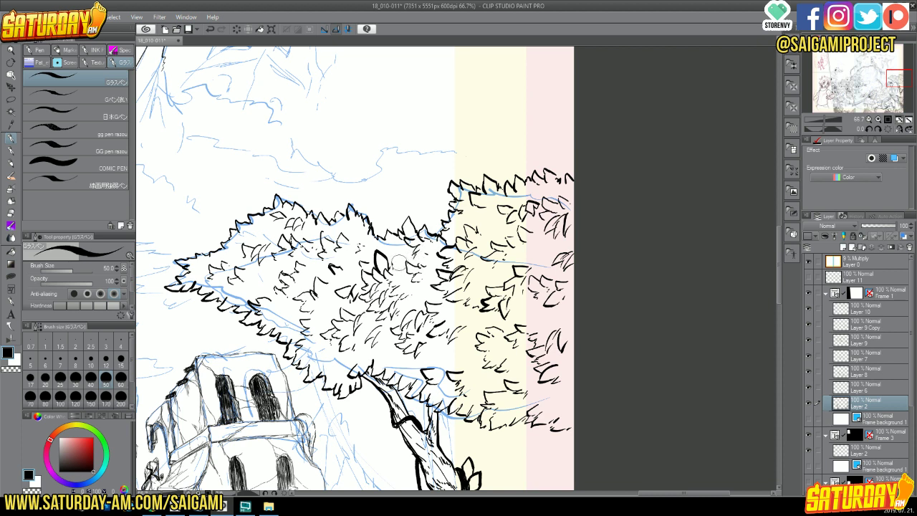
mouse_move(322, 260)
left_mouse_down()
mouse_move(328, 268)
mouse_move(291, 294)
mouse_move(340, 324)
left_mouse_up()
mouse_move(266, 270)
left_mouse_down()
mouse_move(262, 292)
mouse_move(277, 322)
mouse_move(281, 313)
mouse_move(307, 319)
mouse_move(315, 353)
left_mouse_up()
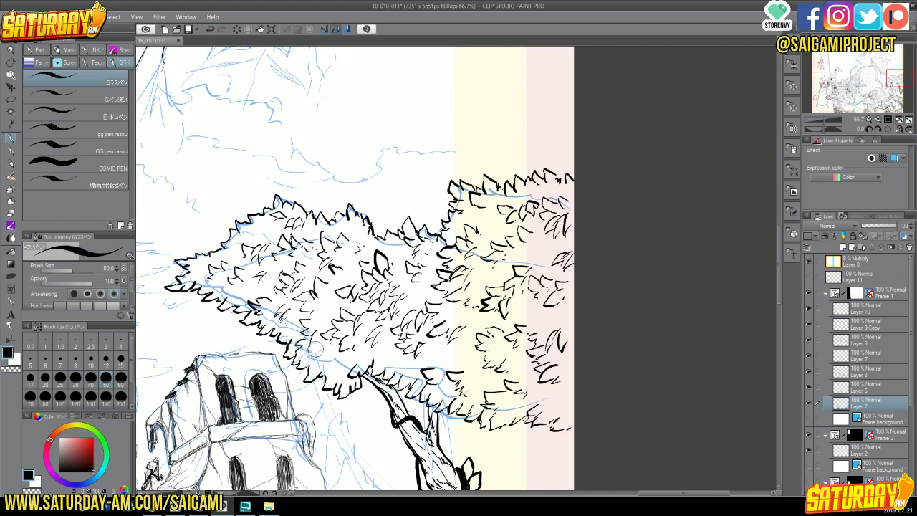
mouse_move(381, 335)
left_mouse_down()
mouse_move(365, 356)
mouse_move(395, 355)
left_mouse_up()
mouse_move(497, 234)
left_mouse_down()
mouse_move(502, 212)
mouse_move(487, 228)
left_mouse_up()
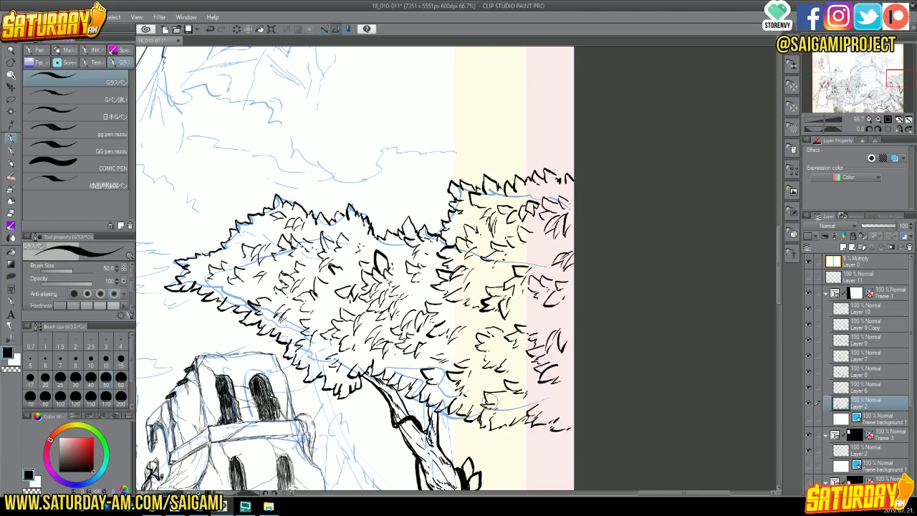
- Inspect the vine-wrapped trunk and branch up close, and check the composition of the whole spread
left_click_drag(889, 79, 897, 90)
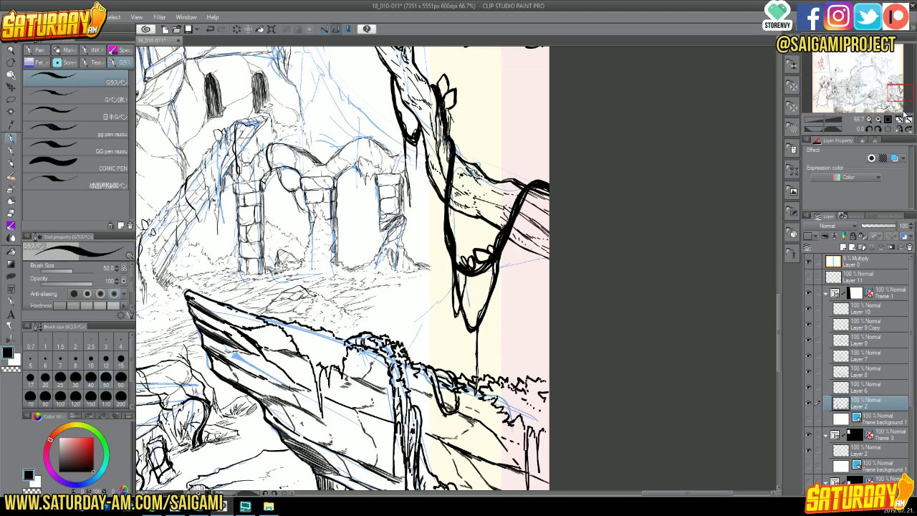
left_click(879, 119)
left_click(879, 120)
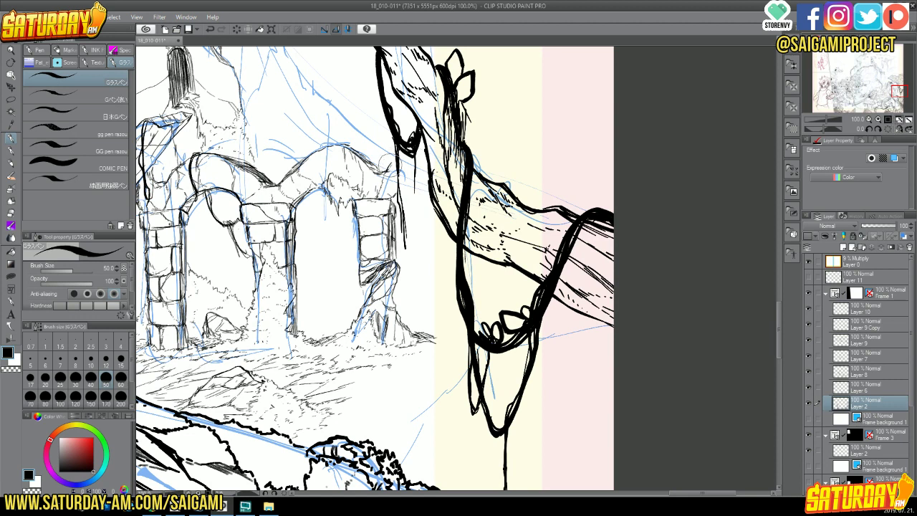
left_click(896, 87)
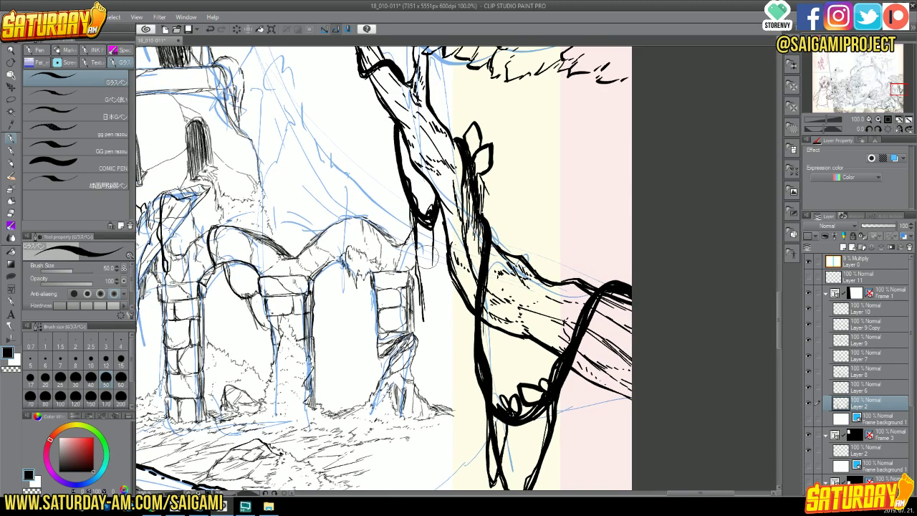
left_click(900, 120)
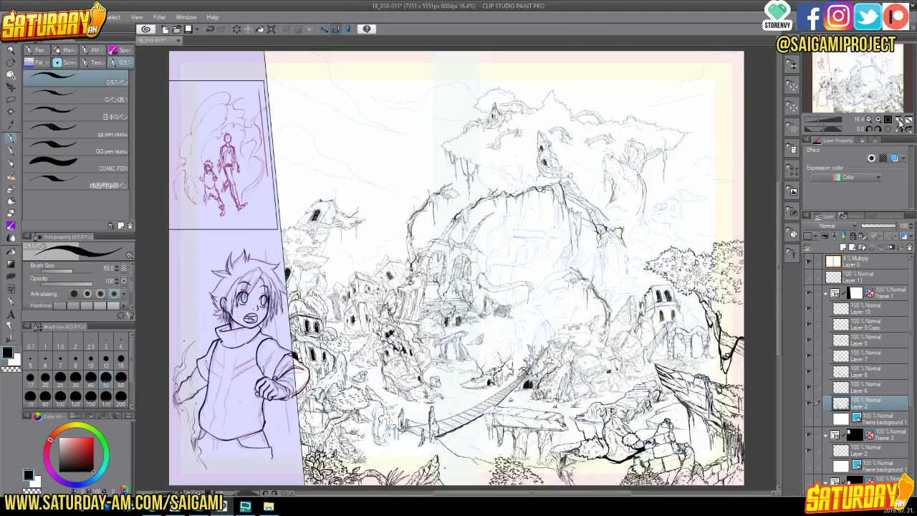
left_click_drag(879, 79, 884, 79)
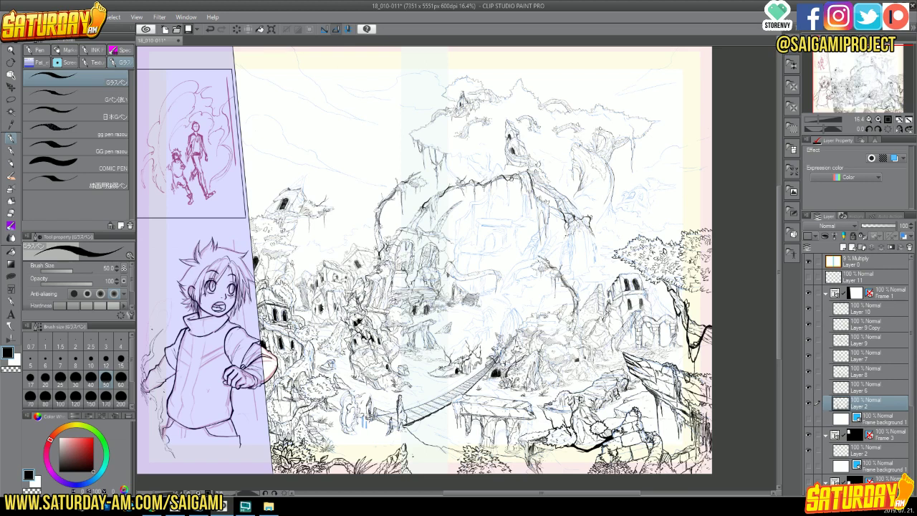
- Save the spread and ink a textured second branch descending from the upper canopy's underside to the page edge
key("ctrl+s")
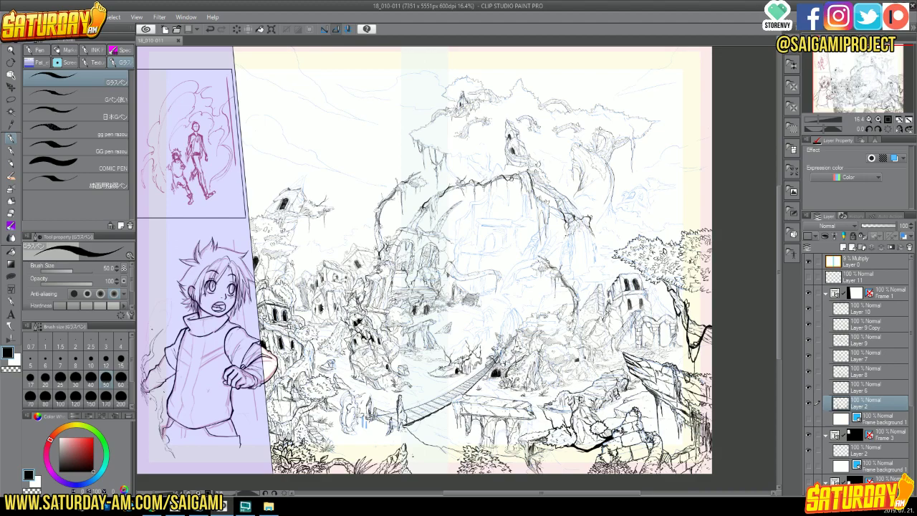
left_click(879, 120)
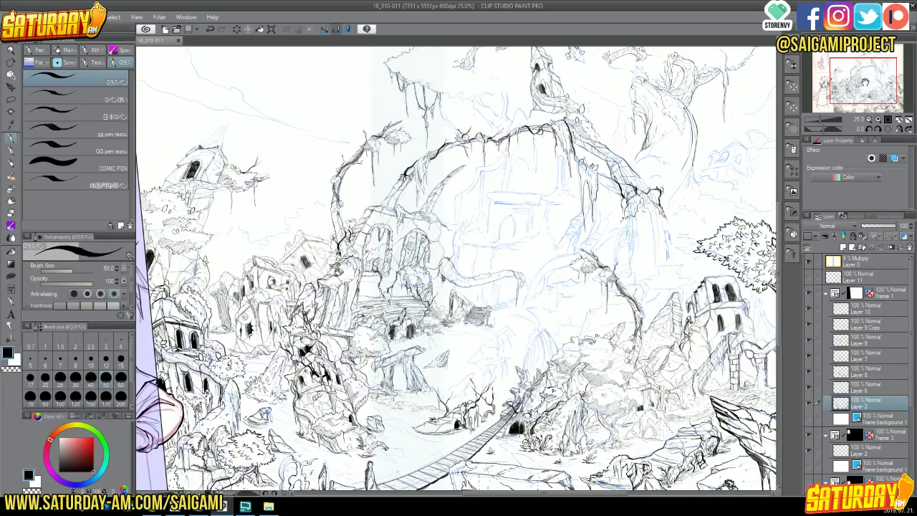
left_click_drag(865, 83, 876, 87)
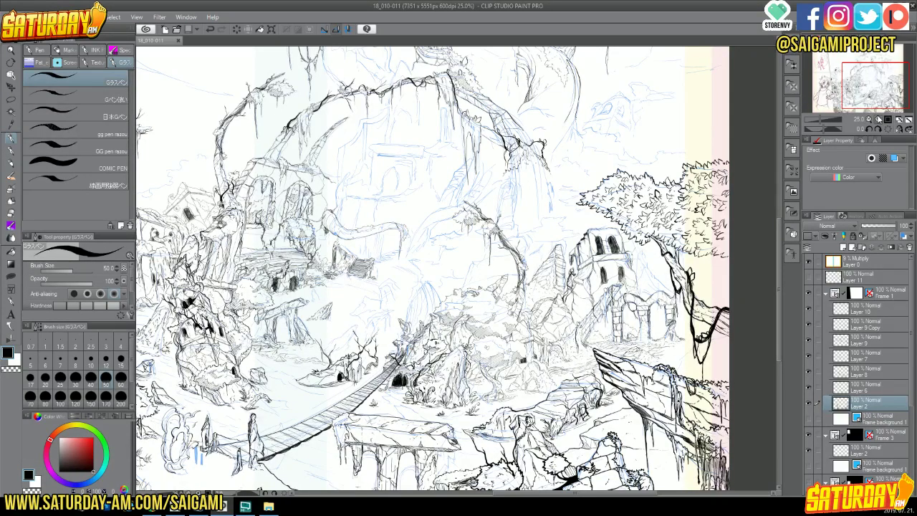
left_click(880, 120)
left_click_drag(869, 85, 888, 86)
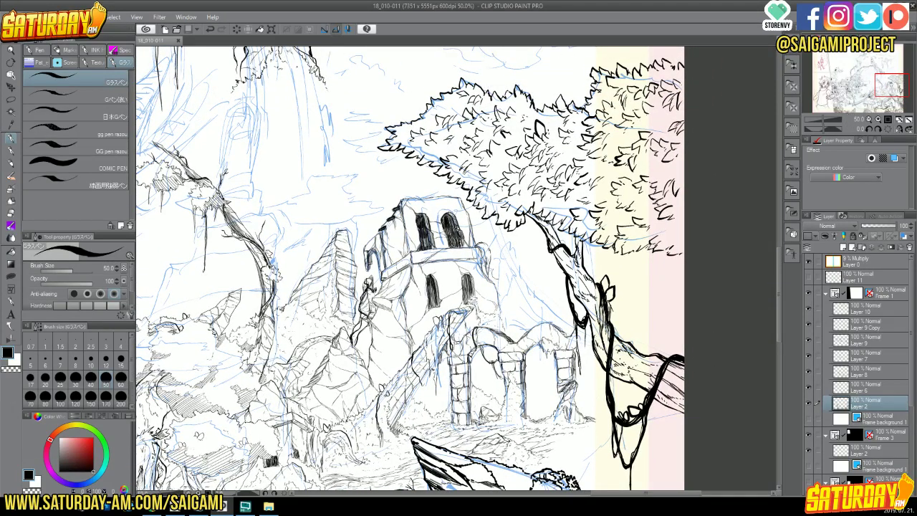
left_click(880, 120)
left_click_drag(890, 89, 895, 88)
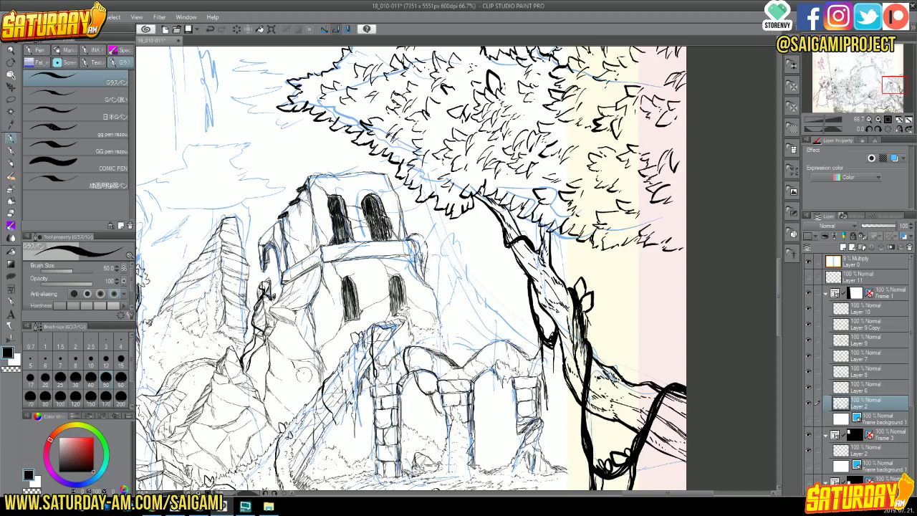
left_click_drag(888, 87, 894, 89)
left_click_drag(530, 249, 568, 312)
key("ctrl+z")
mouse_move(532, 250)
left_mouse_down()
mouse_move(589, 355)
mouse_move(542, 272)
mouse_move(563, 321)
mouse_move(595, 360)
mouse_move(572, 330)
mouse_move(564, 256)
mouse_move(587, 293)
mouse_move(553, 252)
mouse_move(578, 301)
mouse_move(572, 264)
mouse_move(589, 293)
mouse_move(570, 258)
mouse_move(595, 294)
mouse_move(576, 264)
mouse_move(589, 294)
mouse_move(554, 271)
mouse_move(563, 273)
mouse_move(550, 248)
mouse_move(564, 250)
mouse_move(579, 280)
mouse_move(536, 243)
mouse_move(539, 262)
mouse_move(573, 295)
mouse_move(537, 258)
mouse_move(566, 311)
mouse_move(569, 260)
mouse_move(584, 297)
mouse_move(594, 334)
left_mouse_up()
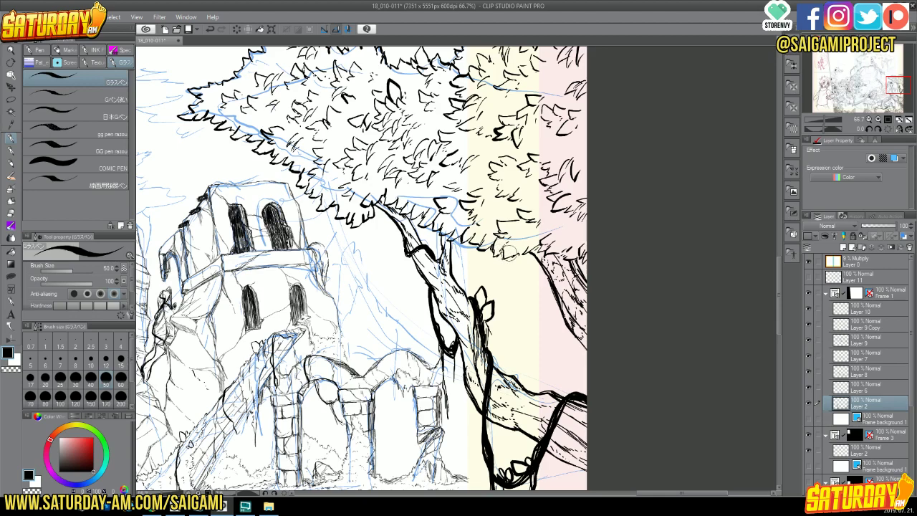
- With the lighter G pen at size 30, ink fine ground texture along the path between the rocks beneath the overhanging ledge
left_click_drag(894, 86, 897, 96)
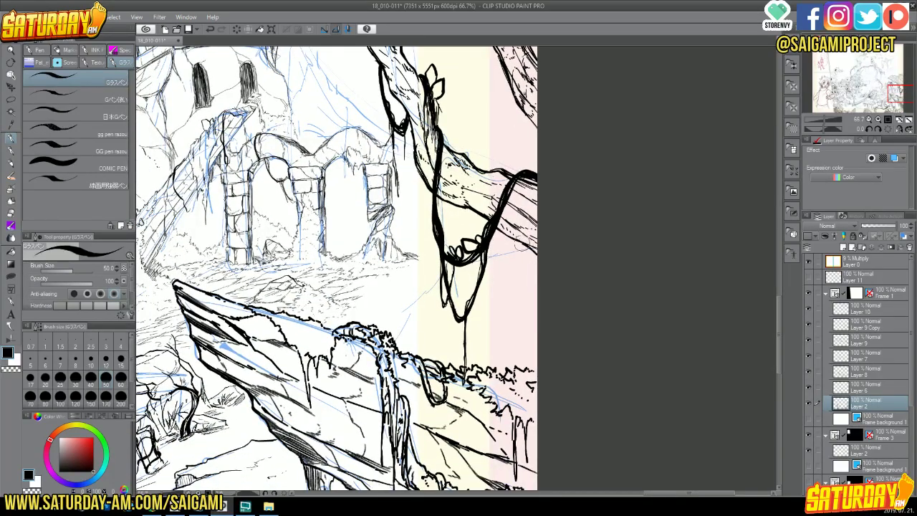
left_click_drag(891, 96, 885, 96)
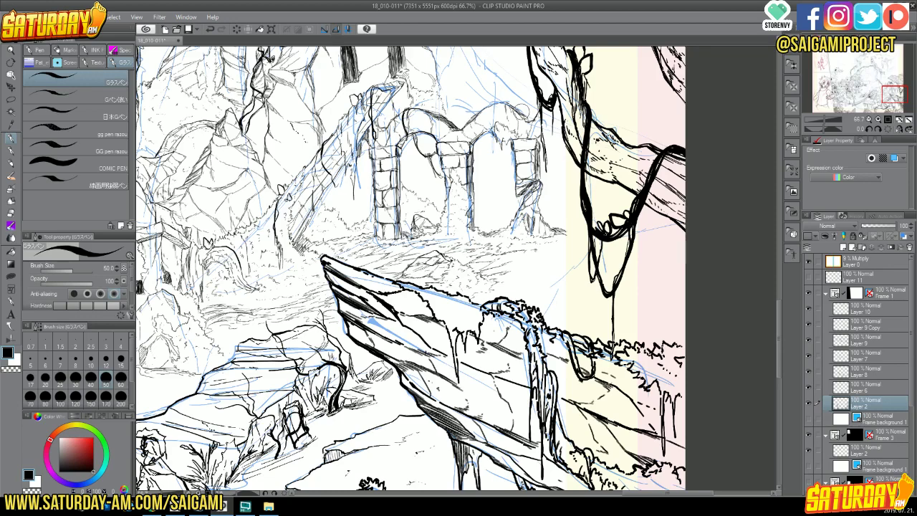
left_click_drag(890, 94, 888, 89)
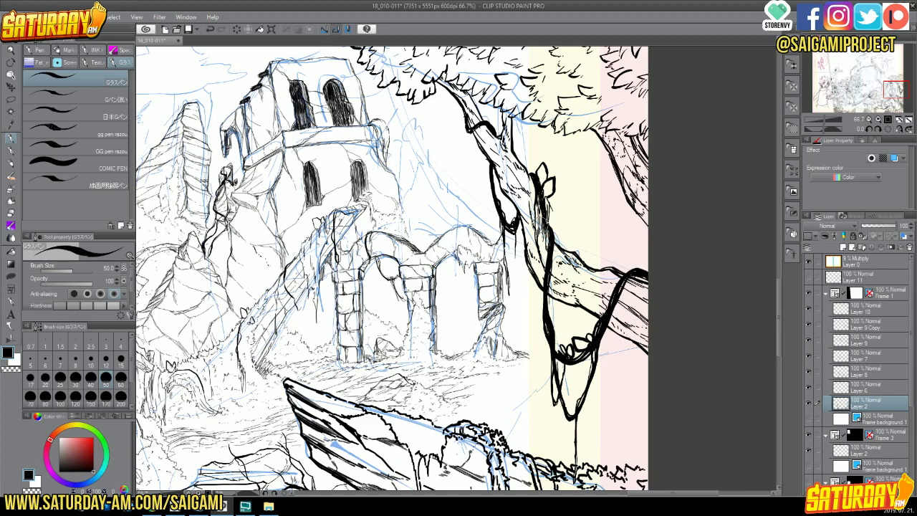
left_click(126, 95)
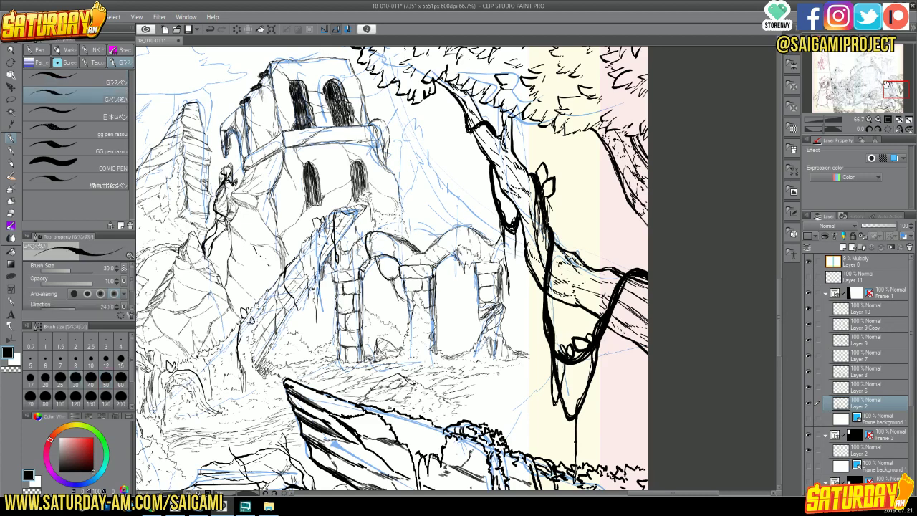
left_click(892, 96)
left_click_drag(892, 95, 888, 93)
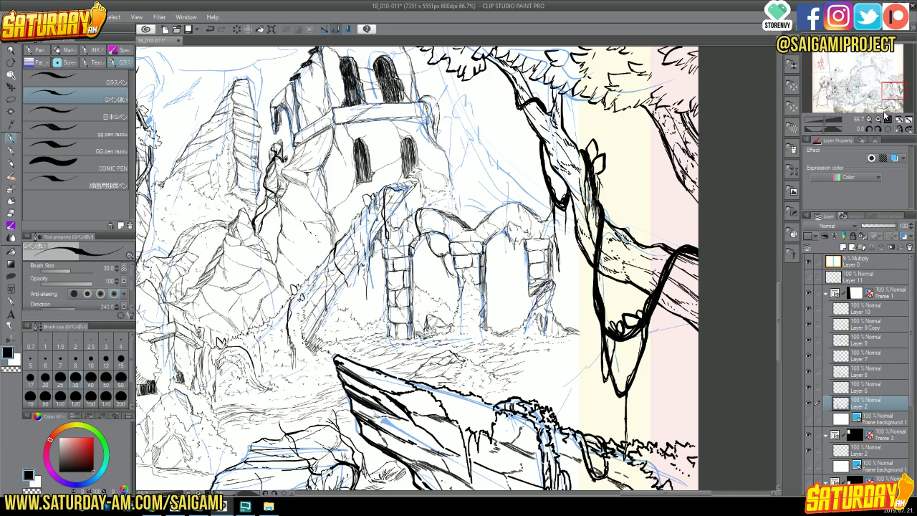
left_click_drag(886, 91, 884, 87)
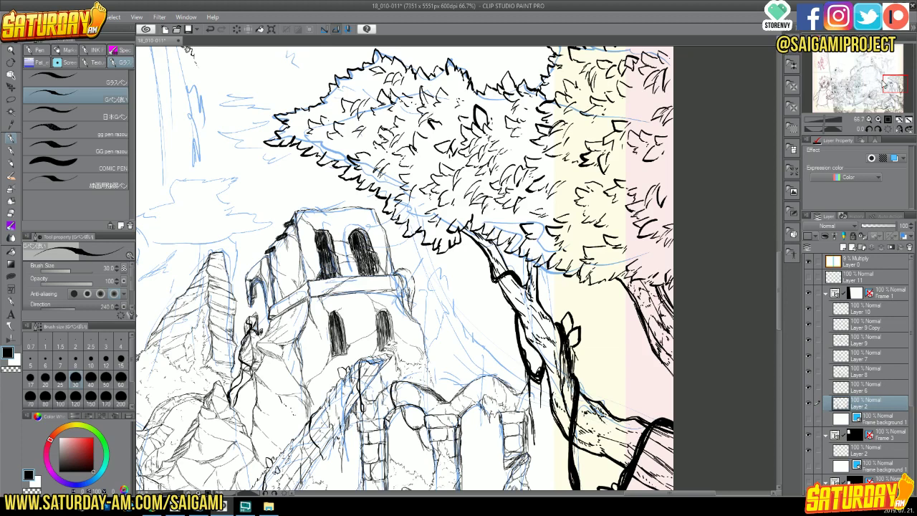
left_click_drag(888, 82, 890, 87)
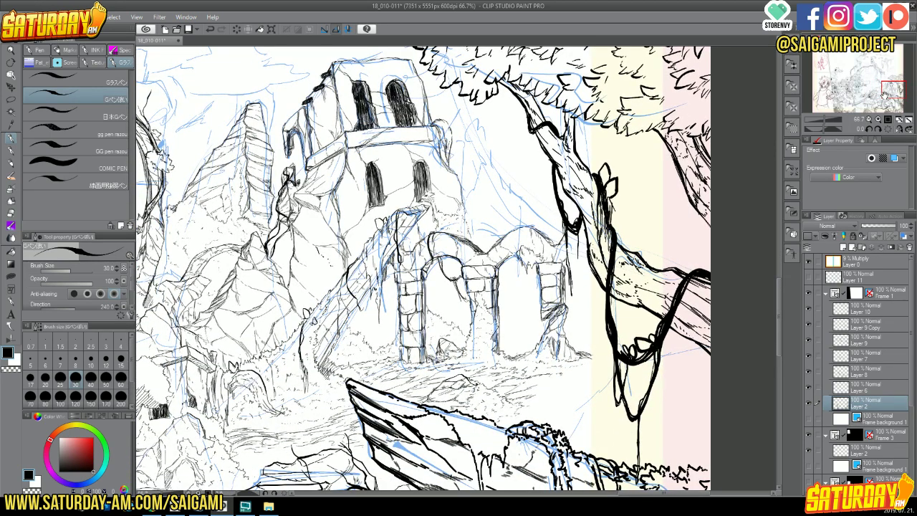
left_click_drag(894, 79, 892, 91)
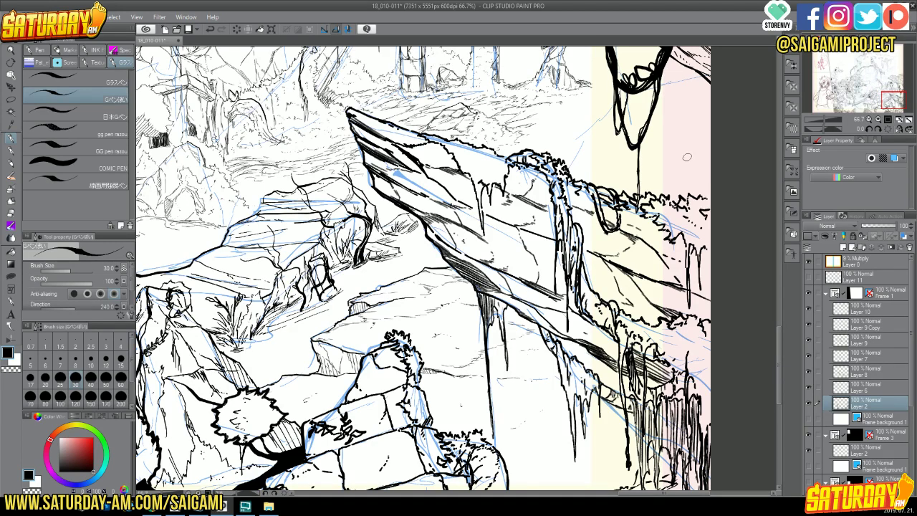
left_click_drag(890, 106, 887, 105)
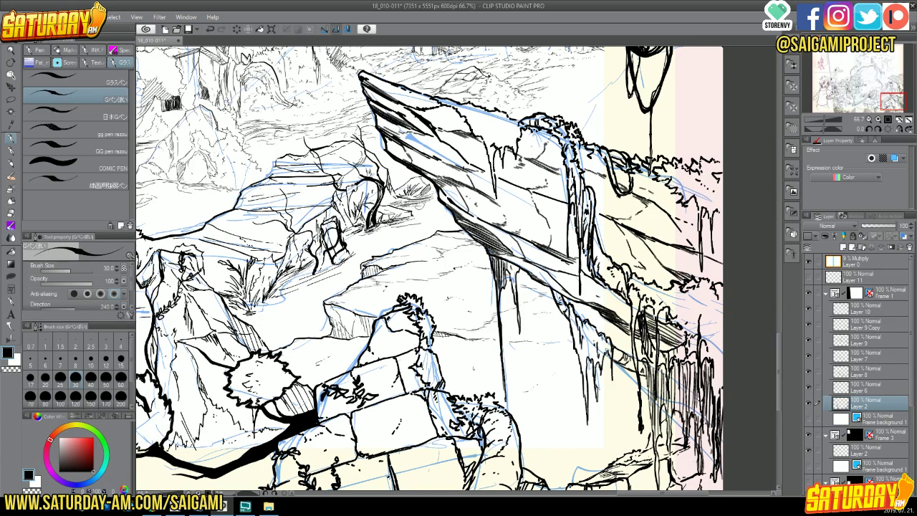
left_click_drag(352, 240, 399, 239)
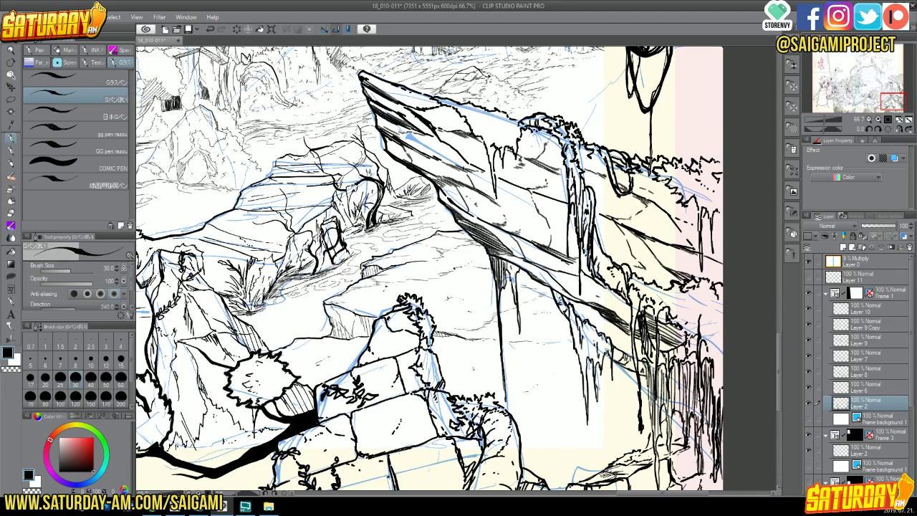
mouse_move(237, 314)
left_mouse_down()
mouse_move(341, 290)
mouse_move(308, 295)
mouse_move(311, 304)
left_mouse_up()
left_click_drag(252, 323, 278, 324)
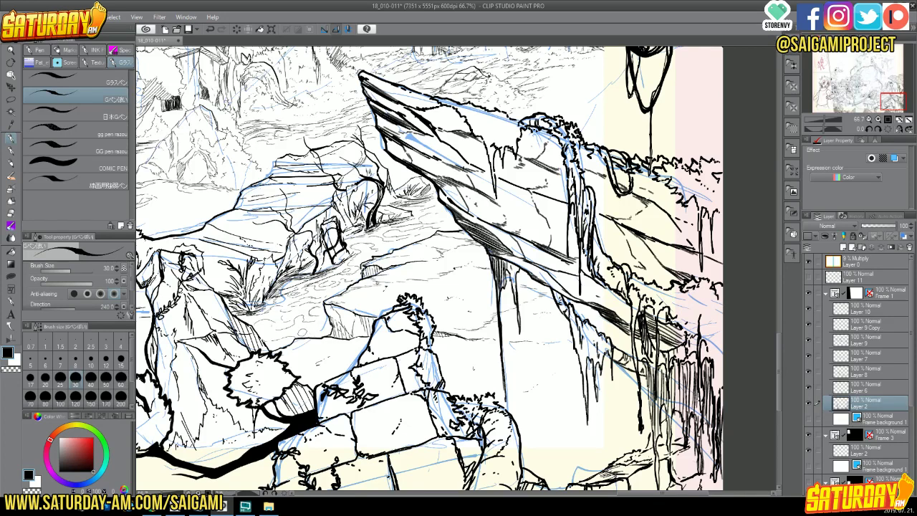
left_click(211, 29)
- On Layer 9 Copy, ink wavy ground texture behind the overhanging ledge and hanging vines out to the page edge, and check the whole spread
left_click_drag(886, 101, 886, 97)
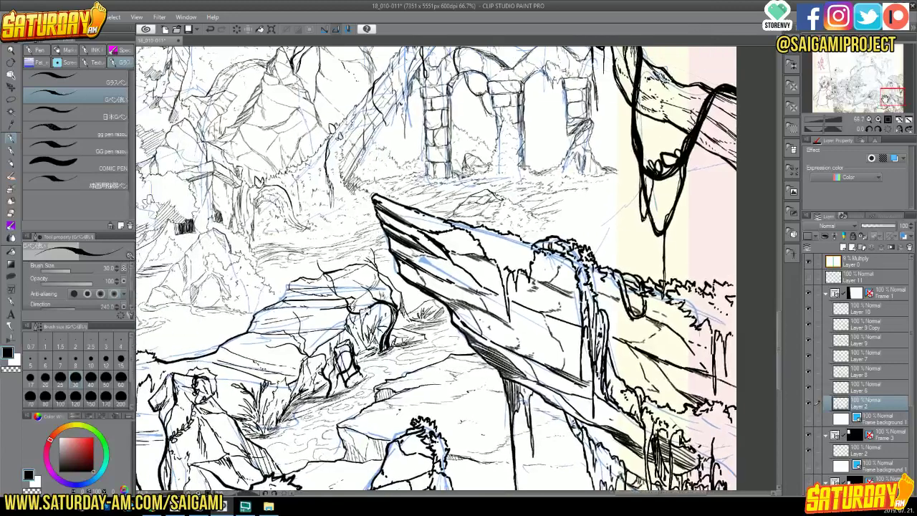
left_click(877, 324)
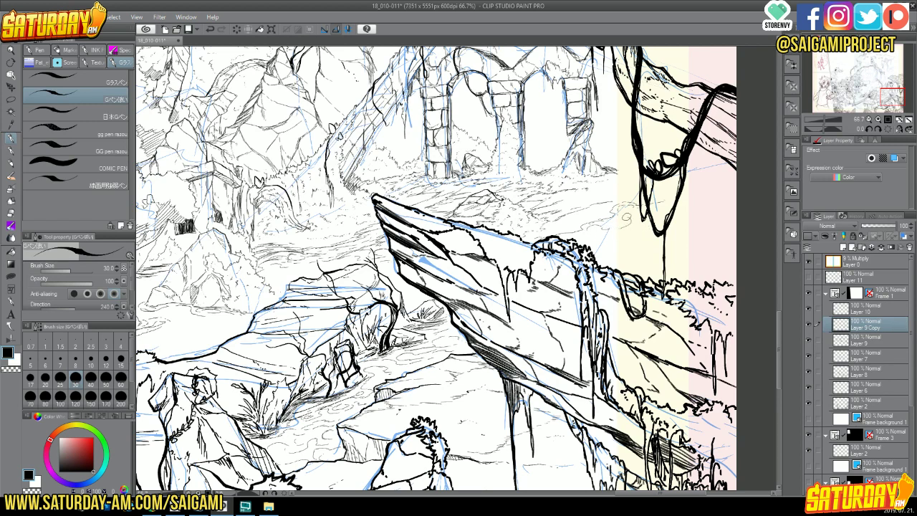
left_click_drag(620, 221, 634, 212)
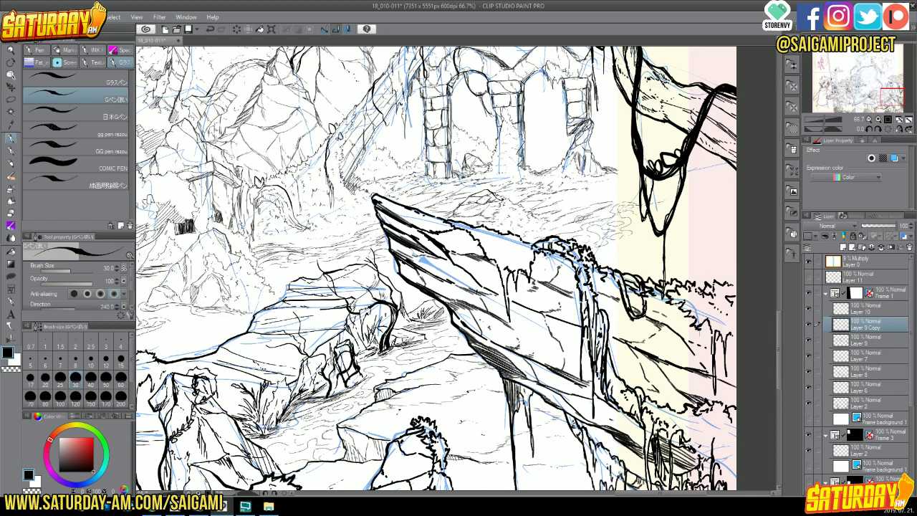
left_click_drag(606, 202, 524, 240)
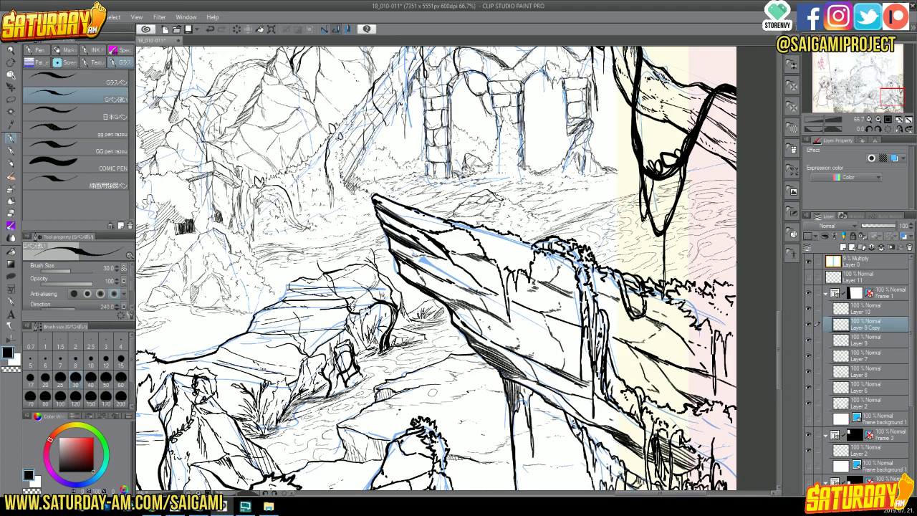
left_click_drag(893, 99, 882, 99)
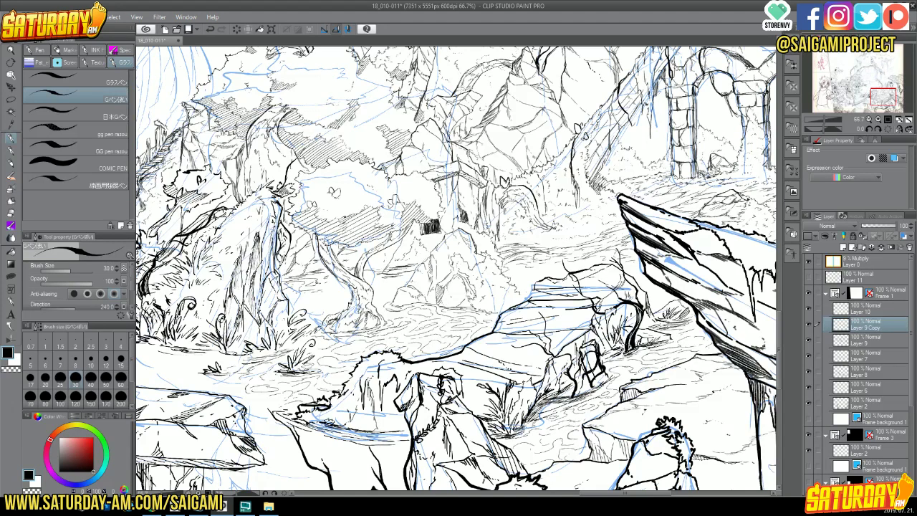
left_click(899, 120)
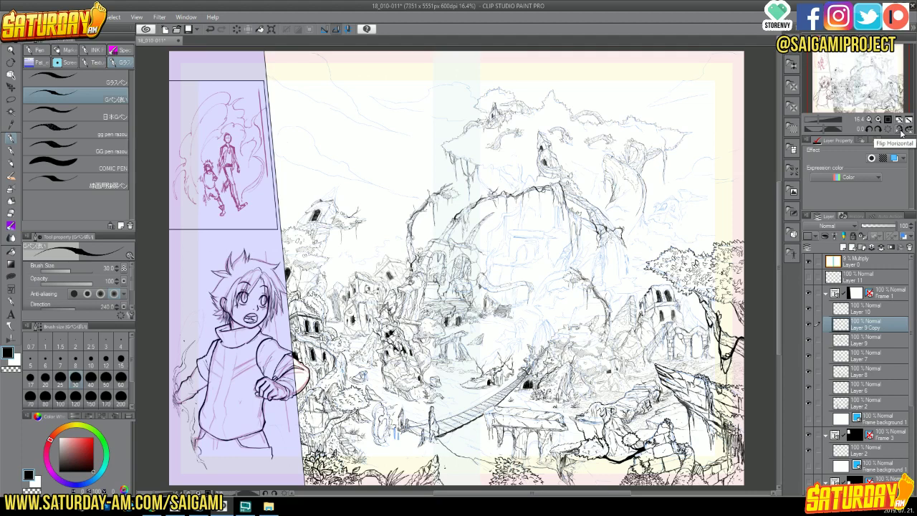